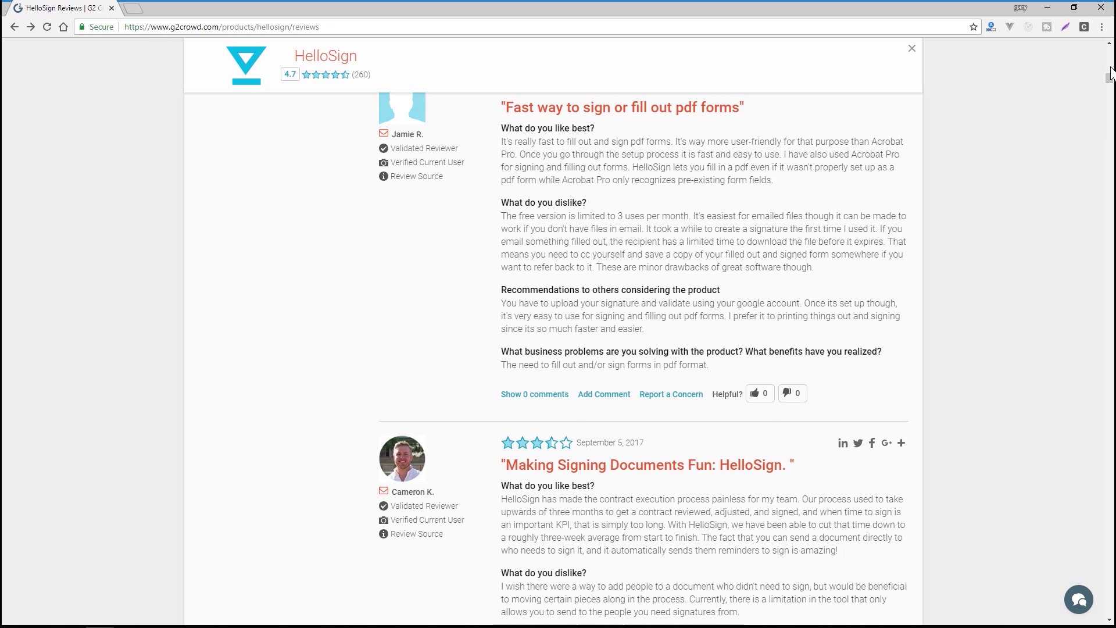
{"action": "scroll", "coordinate": [1109, 72], "scroll_direction": "down", "scroll_amount": 2}
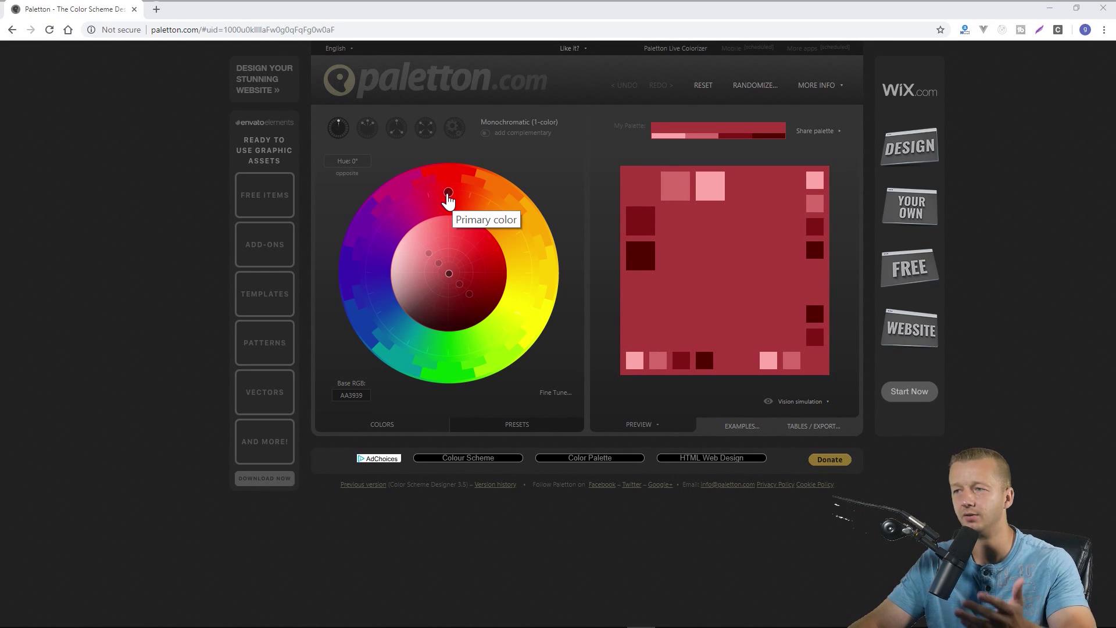
Move the monochromatic scheme's primary color on the wheel to a magenta hue of 334°.
{"action": "mouse_move", "coordinate": [448, 194]}
{"action": "left_mouse_down"}
{"action": "mouse_move", "coordinate": [388, 228]}
{"action": "mouse_move", "coordinate": [430, 195]}
{"action": "mouse_move", "coordinate": [412, 205]}
{"action": "left_mouse_up"}
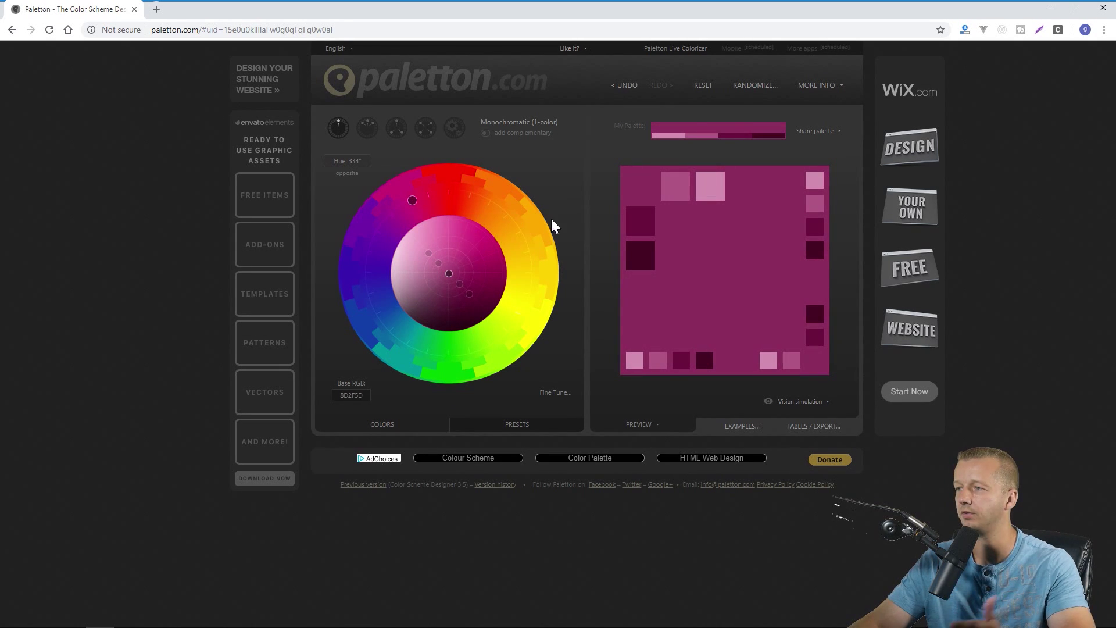
{"action": "mouse_move", "coordinate": [705, 256]}
{"action": "mouse_move", "coordinate": [645, 234]}
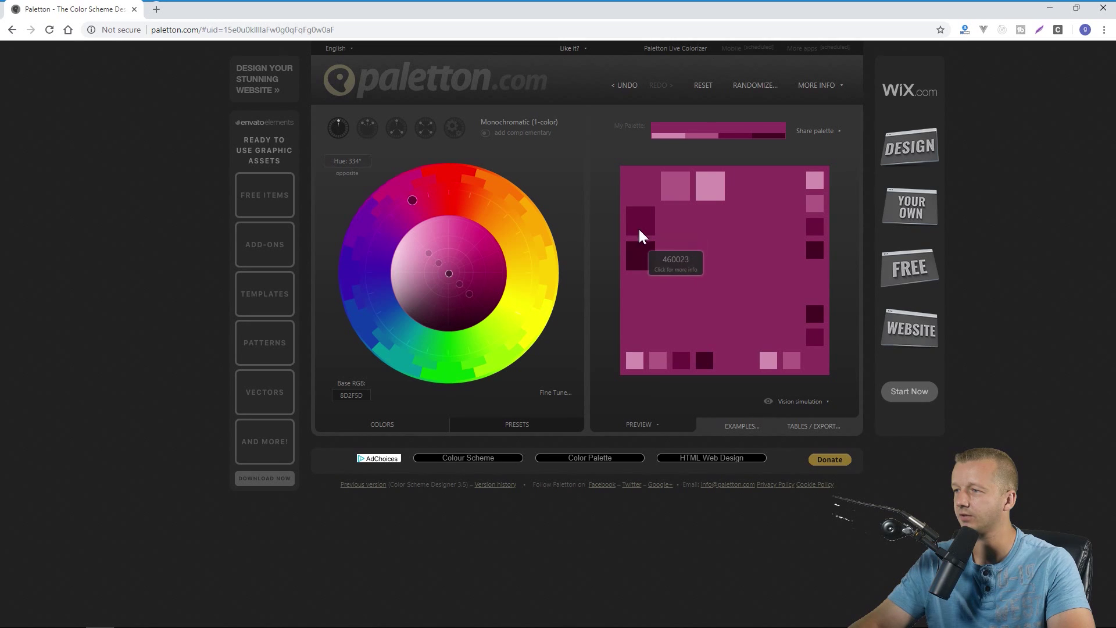
{"action": "mouse_move", "coordinate": [707, 194]}
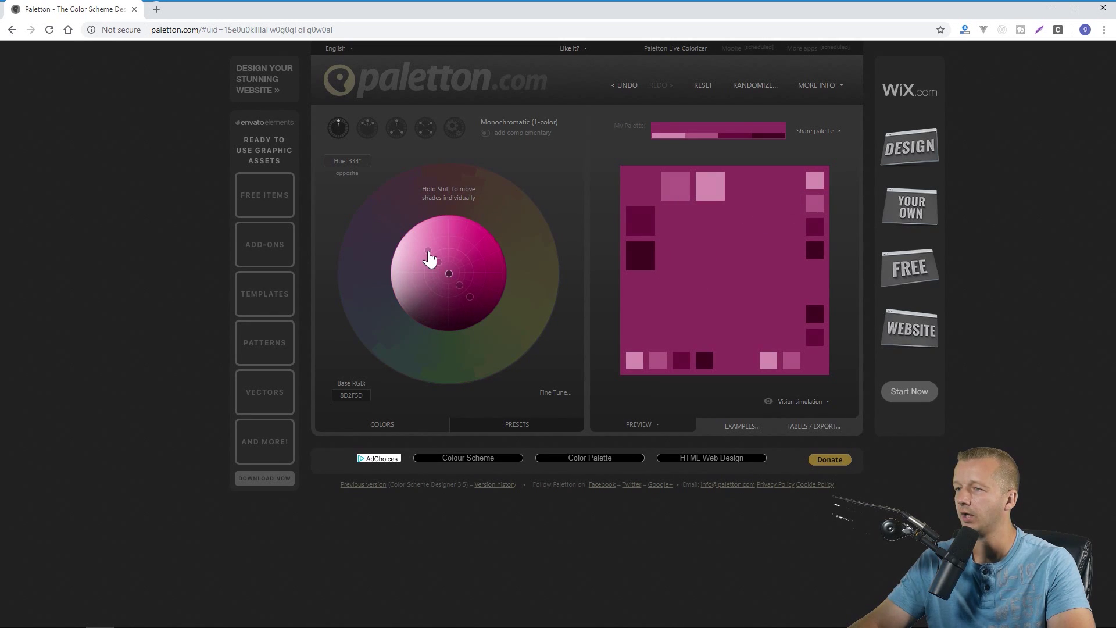
Adjust the shade spread in the inner circle, narrowing it first and then widening it for stronger light and dark contrast.
{"action": "left_click_drag", "start_coordinate": [429, 259], "coordinate": [444, 276]}
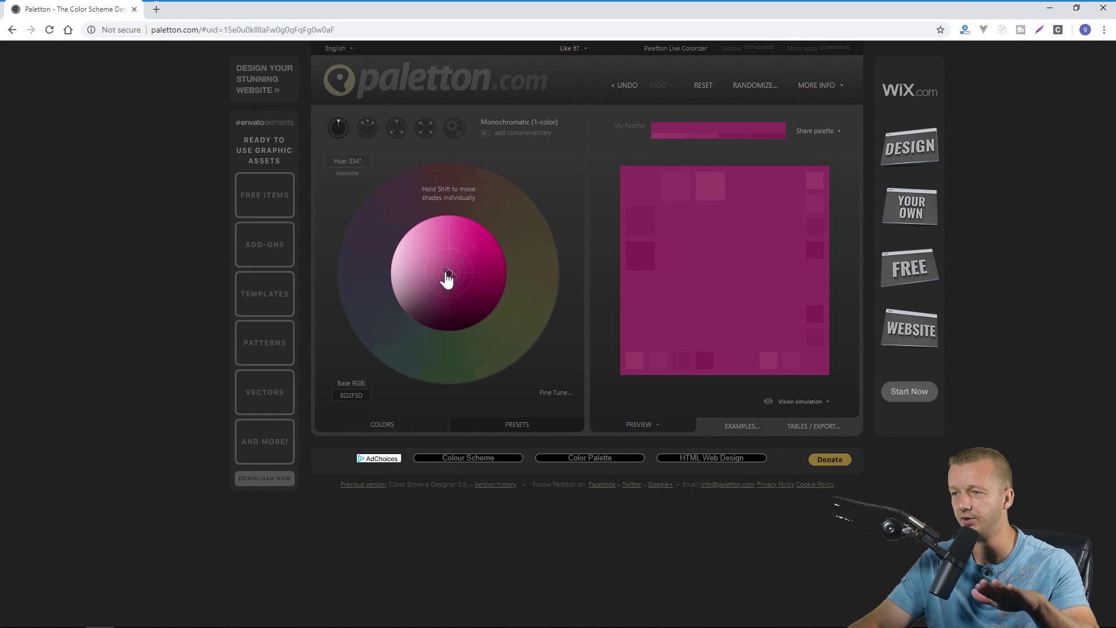
{"action": "left_click_drag", "start_coordinate": [446, 284], "coordinate": [422, 249]}
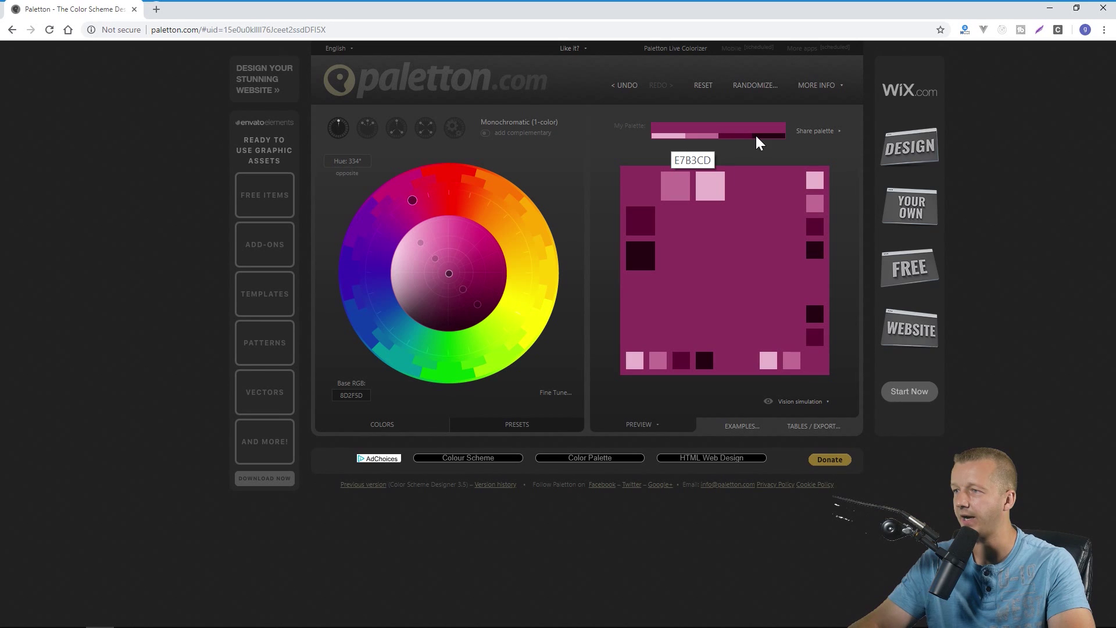
{"action": "mouse_move", "coordinate": [422, 243]}
{"action": "left_mouse_down"}
{"action": "mouse_move", "coordinate": [448, 274]}
{"action": "mouse_move", "coordinate": [417, 244]}
{"action": "left_mouse_up"}
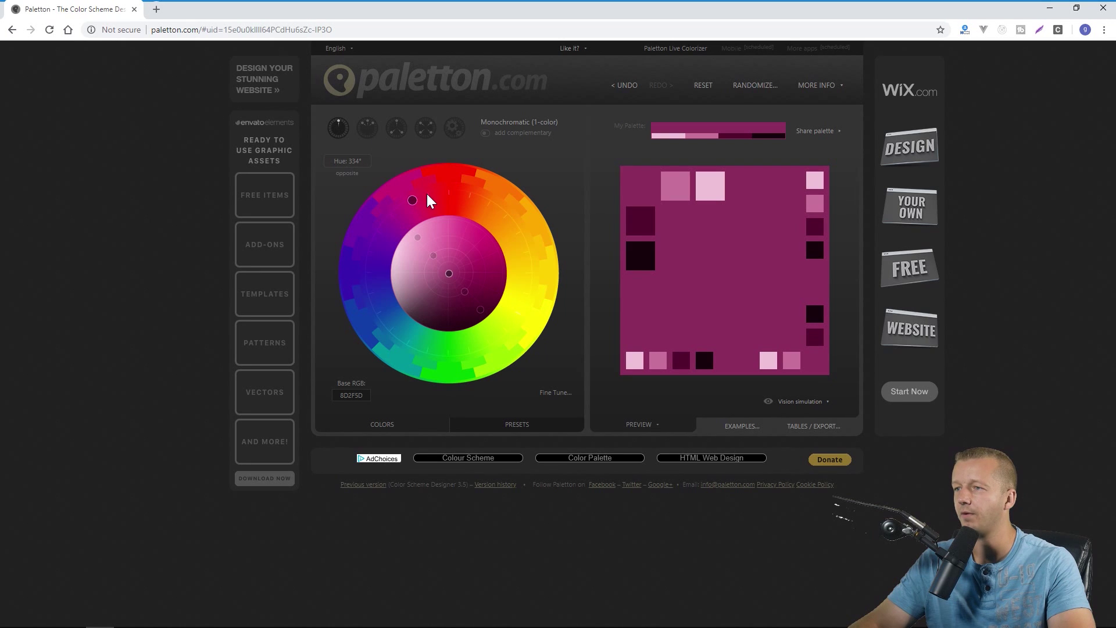
Switch the scheme from monochromatic to Adjacent colors (3-colors) with the primary hue at 323°.
{"action": "left_click_drag", "start_coordinate": [424, 197], "coordinate": [390, 217]}
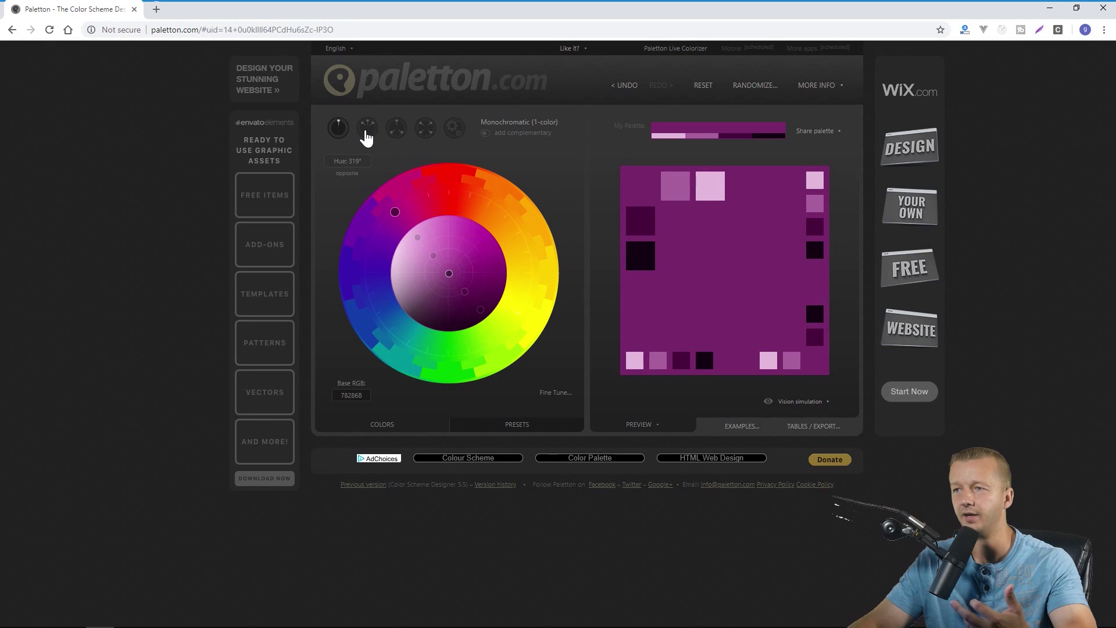
{"action": "left_click", "coordinate": [366, 128]}
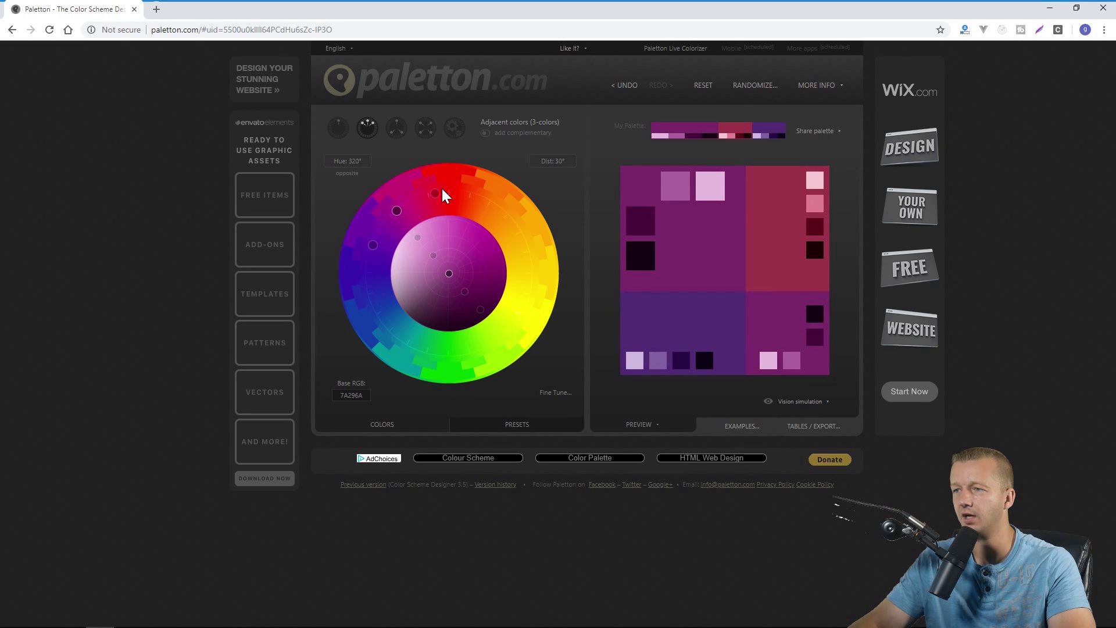
{"action": "mouse_move", "coordinate": [400, 216]}
{"action": "left_mouse_down"}
{"action": "mouse_move", "coordinate": [446, 207]}
{"action": "mouse_move", "coordinate": [398, 215]}
{"action": "mouse_move", "coordinate": [384, 239]}
{"action": "mouse_move", "coordinate": [405, 213]}
{"action": "mouse_move", "coordinate": [386, 229]}
{"action": "mouse_move", "coordinate": [394, 216]}
{"action": "left_mouse_up"}
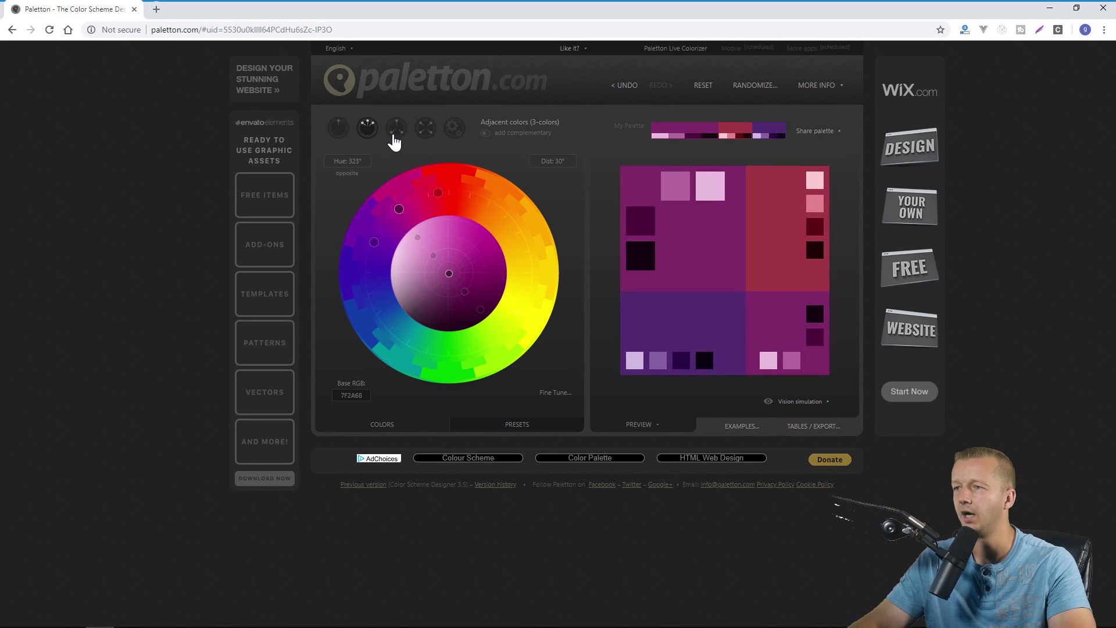
Switch to the Triad (3-colors) scheme, setting the secondary color distance to 43° and the primary hue to 319°.
{"action": "left_click", "coordinate": [396, 128]}
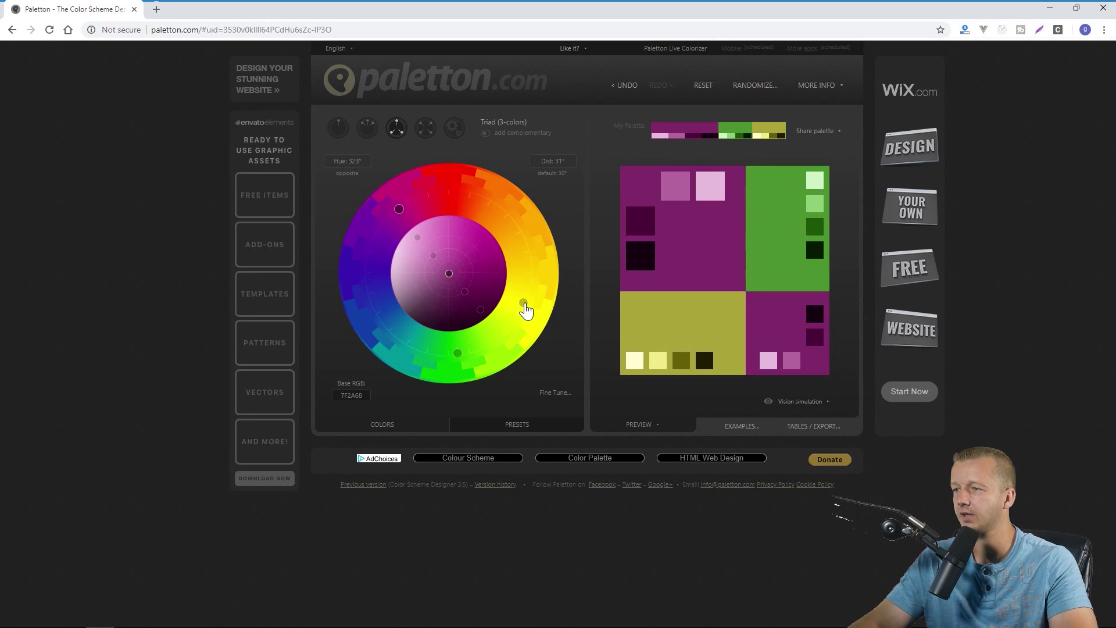
{"action": "left_click_drag", "start_coordinate": [524, 303], "coordinate": [532, 270]}
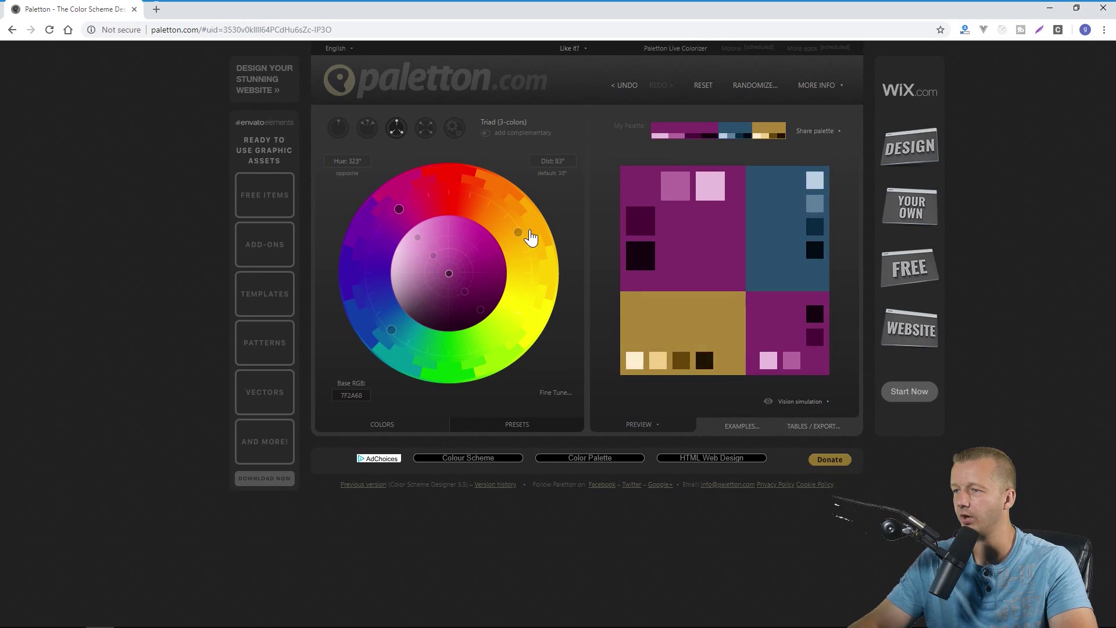
{"action": "left_click_drag", "start_coordinate": [530, 236], "coordinate": [527, 286]}
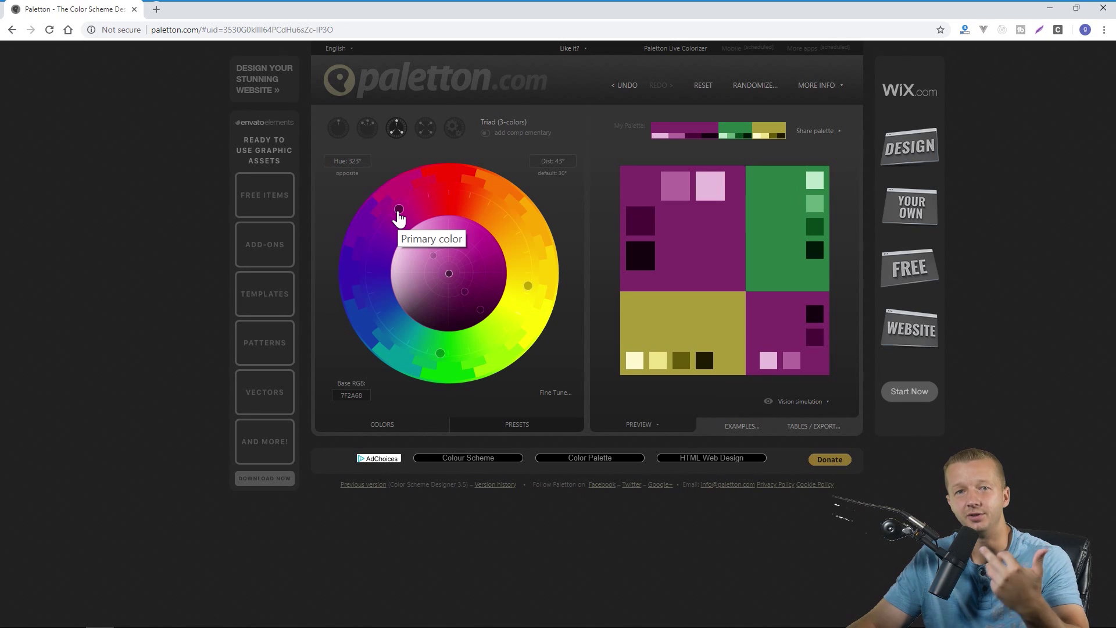
{"action": "mouse_move", "coordinate": [398, 211]}
{"action": "left_mouse_down"}
{"action": "mouse_move", "coordinate": [412, 209]}
{"action": "mouse_move", "coordinate": [395, 211]}
{"action": "left_mouse_up"}
{"action": "mouse_move", "coordinate": [754, 257]}
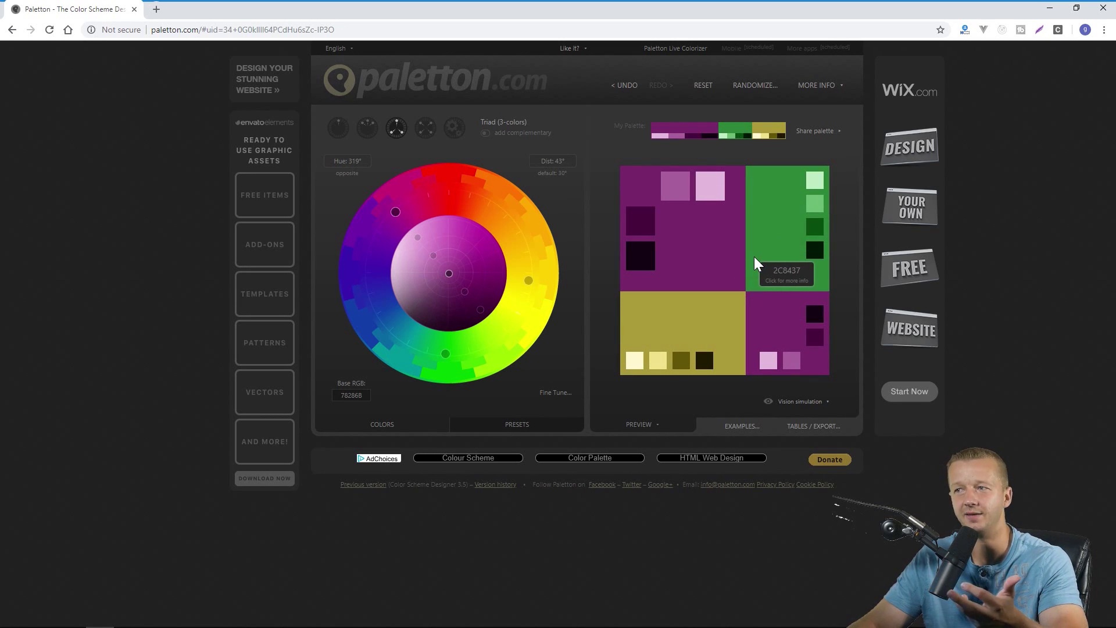
Switch to the Tetrad (4-colors) scheme and move the primary color to a hue of 312°.
{"action": "left_click", "coordinate": [427, 130]}
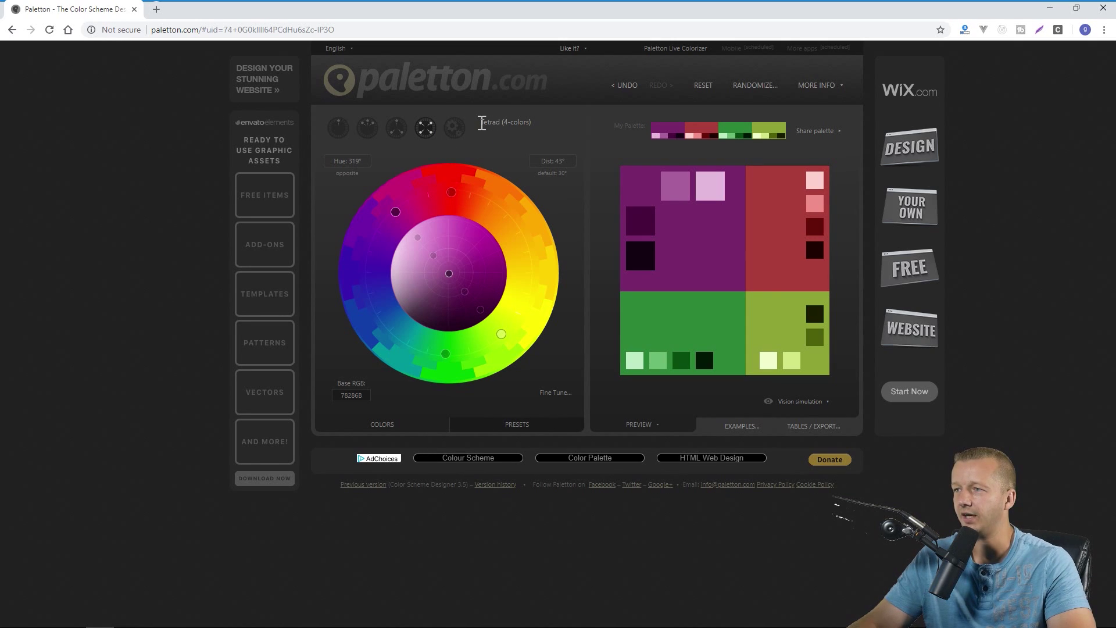
{"action": "left_click", "coordinate": [449, 193]}
{"action": "mouse_move", "coordinate": [393, 218]}
{"action": "left_mouse_down"}
{"action": "mouse_move", "coordinate": [373, 262]}
{"action": "mouse_move", "coordinate": [392, 319]}
{"action": "mouse_move", "coordinate": [392, 230]}
{"action": "left_mouse_up"}
Change the scheme to Free style with 4 colors and rotate the colors to a primary hue of 318°.
{"action": "left_click", "coordinate": [454, 128]}
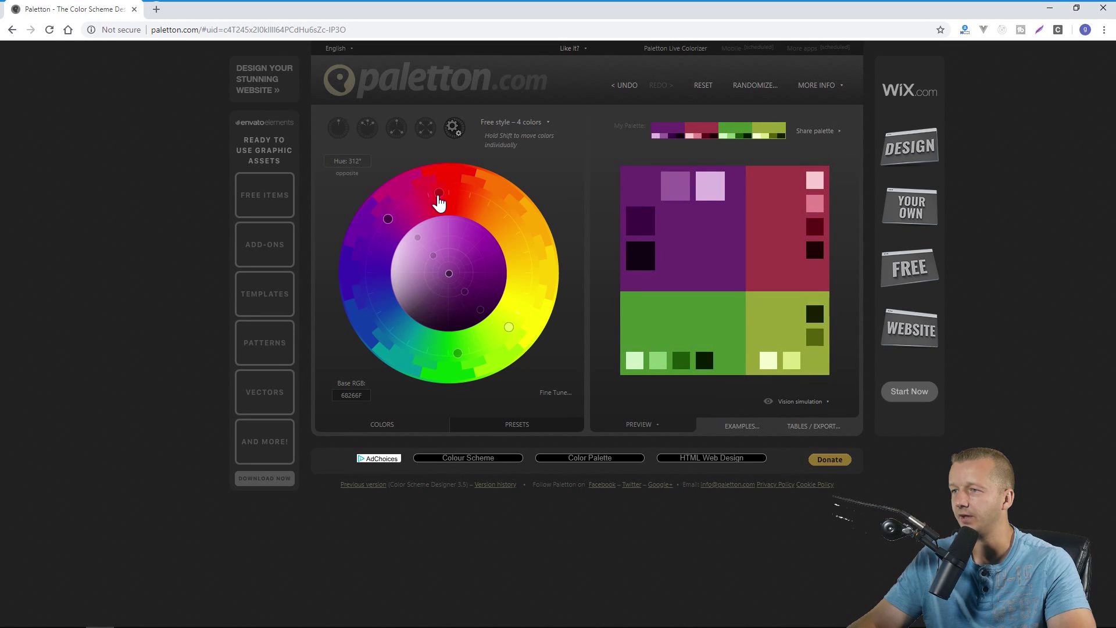
{"action": "mouse_move", "coordinate": [437, 196]}
{"action": "left_mouse_down"}
{"action": "mouse_move", "coordinate": [488, 211]}
{"action": "mouse_move", "coordinate": [445, 200]}
{"action": "left_mouse_up"}
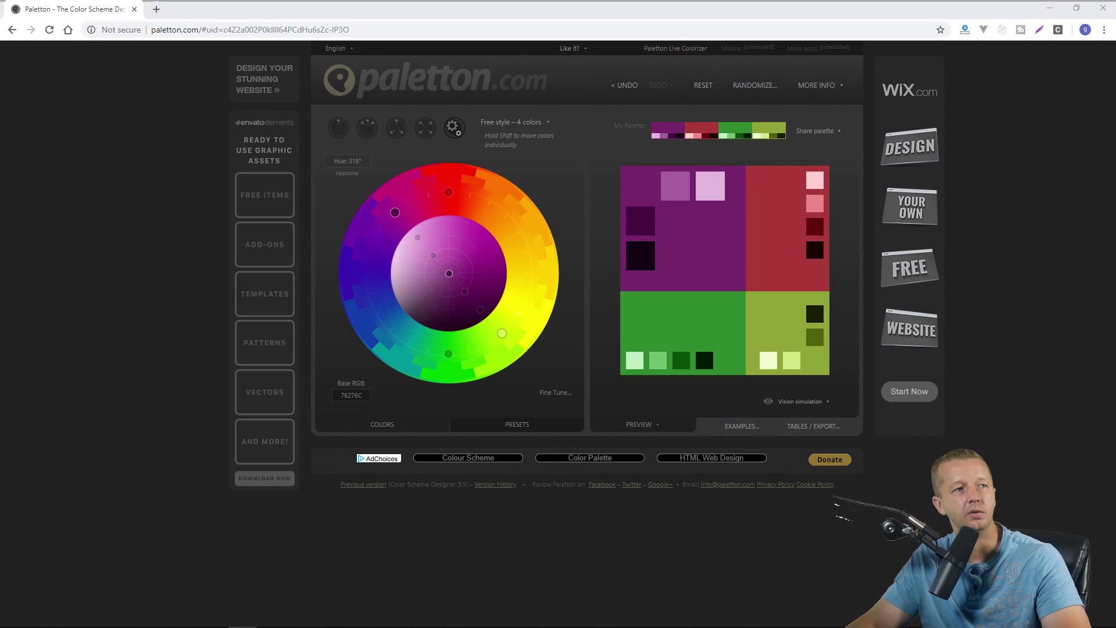
{"action": "left_click", "coordinate": [188, 8]}
{"action": "key", "text": "ctrl+l"}
{"action": "type", "text": "http://colormind.io/"}
{"action": "key", "text": "Return"}
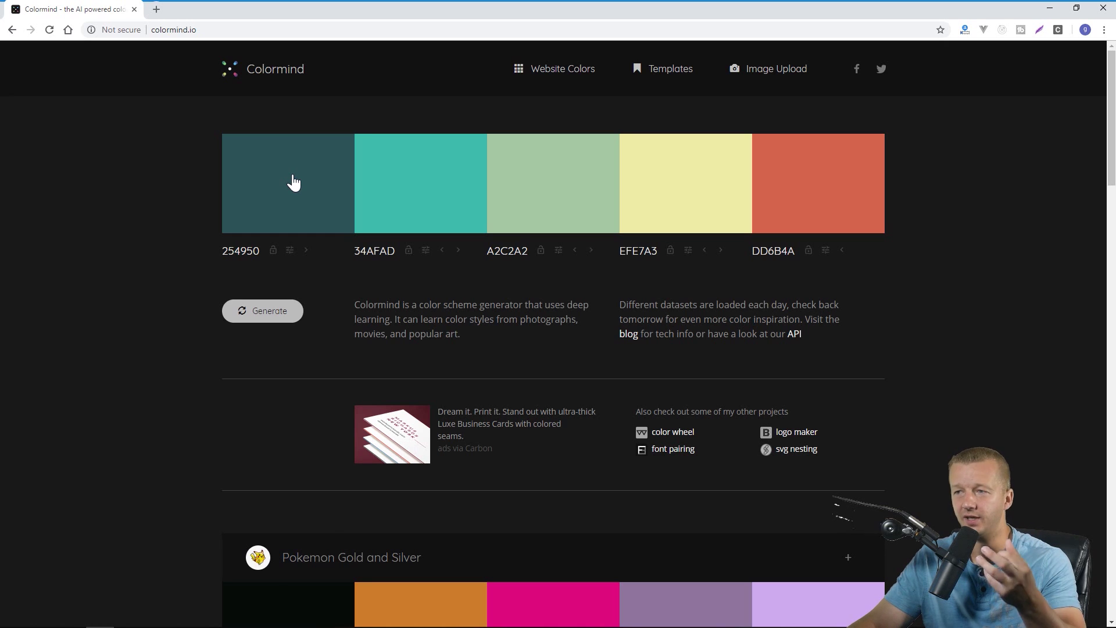
Generate several new random five-color palettes.
{"action": "left_click", "coordinate": [280, 312]}
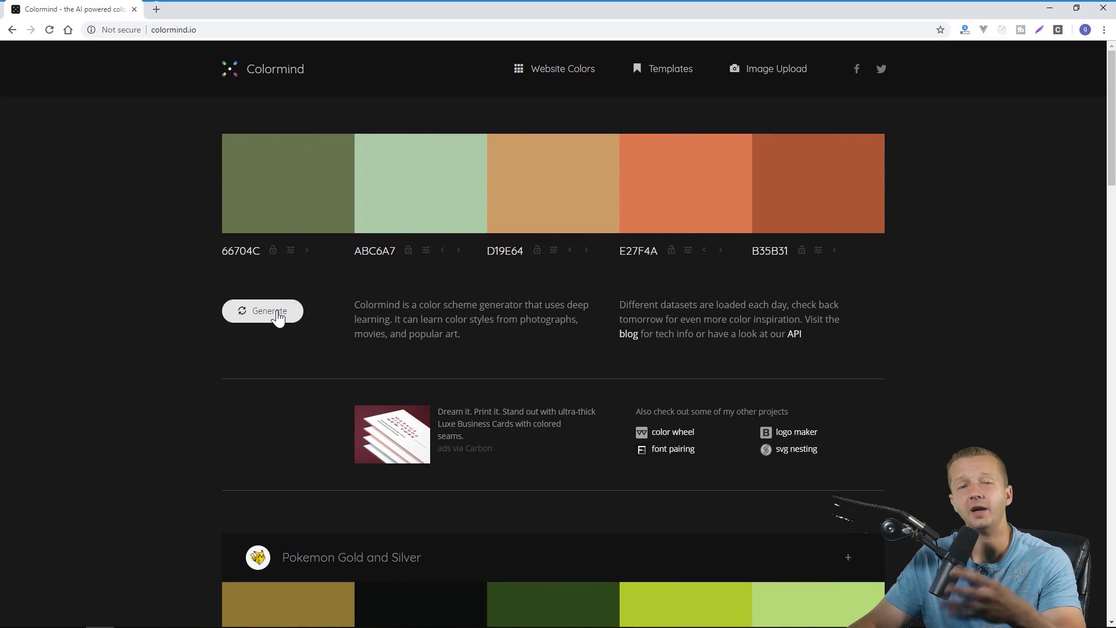
{"action": "left_click", "coordinate": [279, 314]}
{"action": "left_click", "coordinate": [279, 314]}
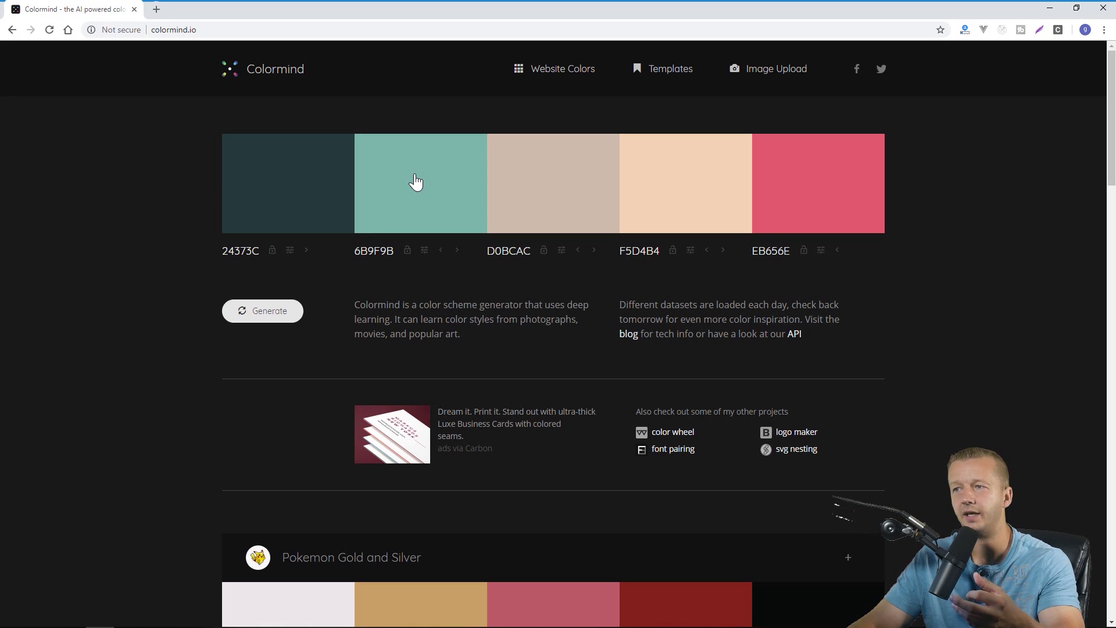
Lock the second color, 6B9F9B, and regenerate the remaining palette colors three times.
{"action": "left_click", "coordinate": [406, 250]}
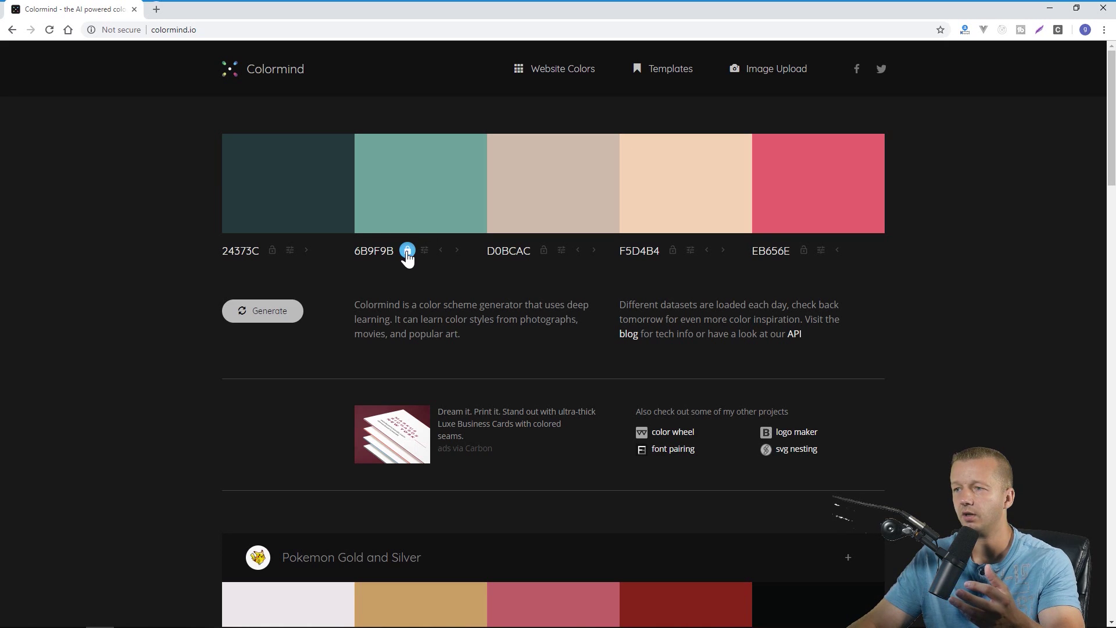
{"action": "left_click", "coordinate": [270, 315]}
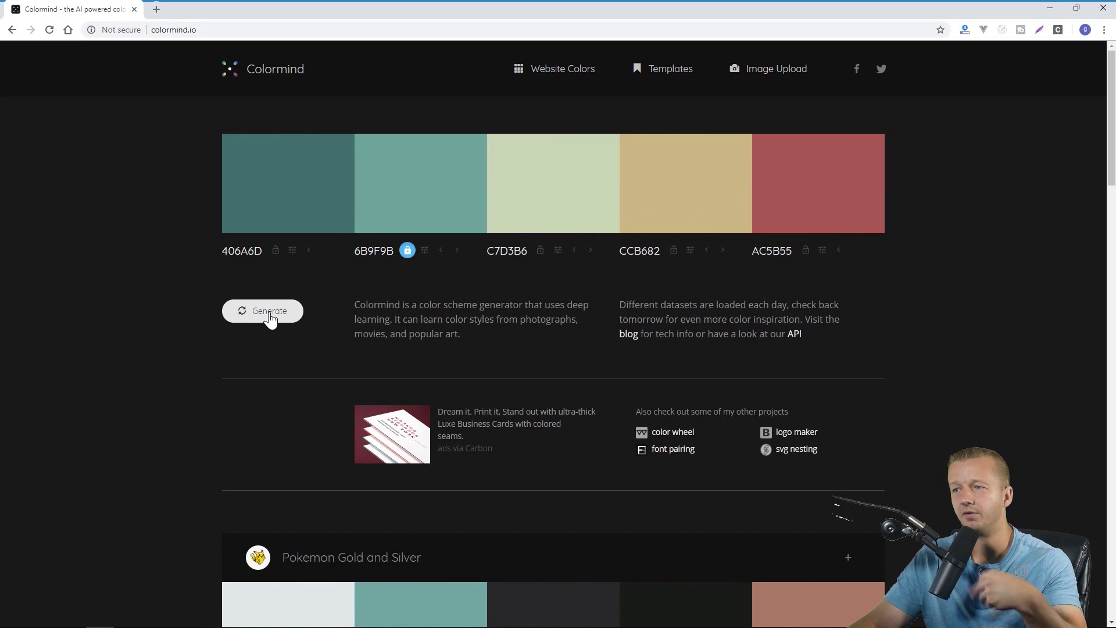
{"action": "left_click", "coordinate": [282, 312]}
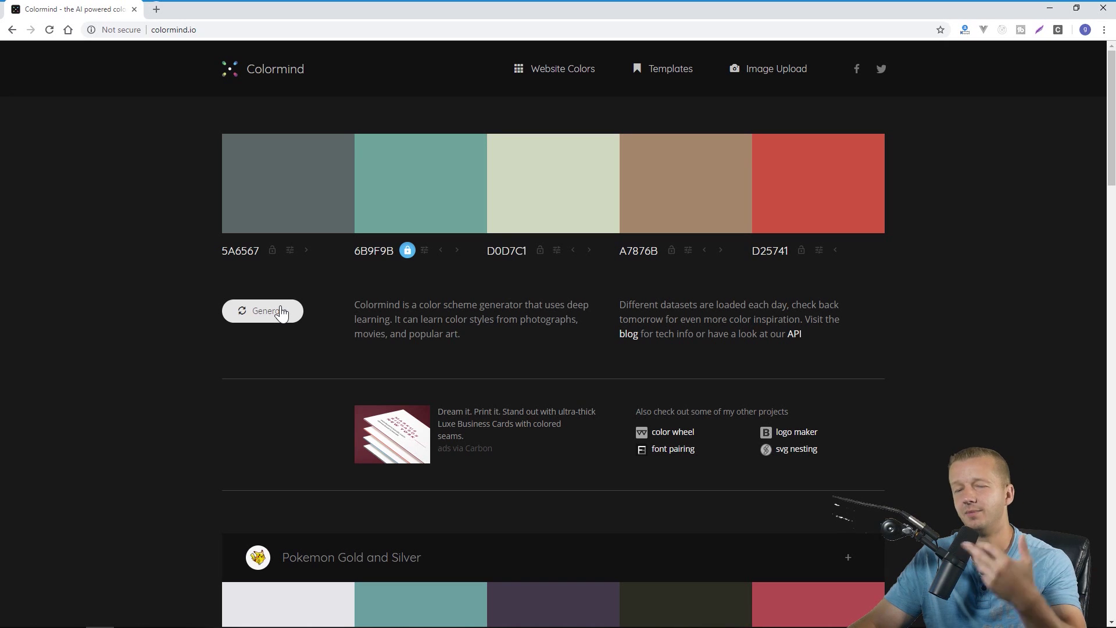
{"action": "left_click", "coordinate": [281, 312]}
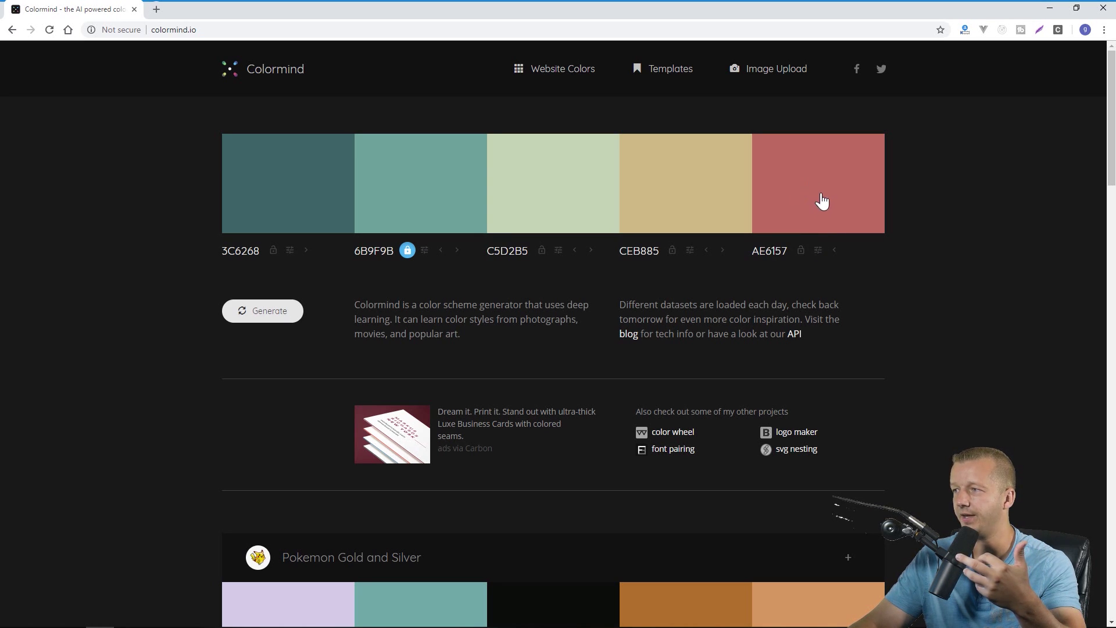
Lock the fifth color AE6157 and the third color ECE2B7, regenerating the unlocked colors after each lock.
{"action": "left_click", "coordinate": [801, 250]}
{"action": "left_click", "coordinate": [264, 310]}
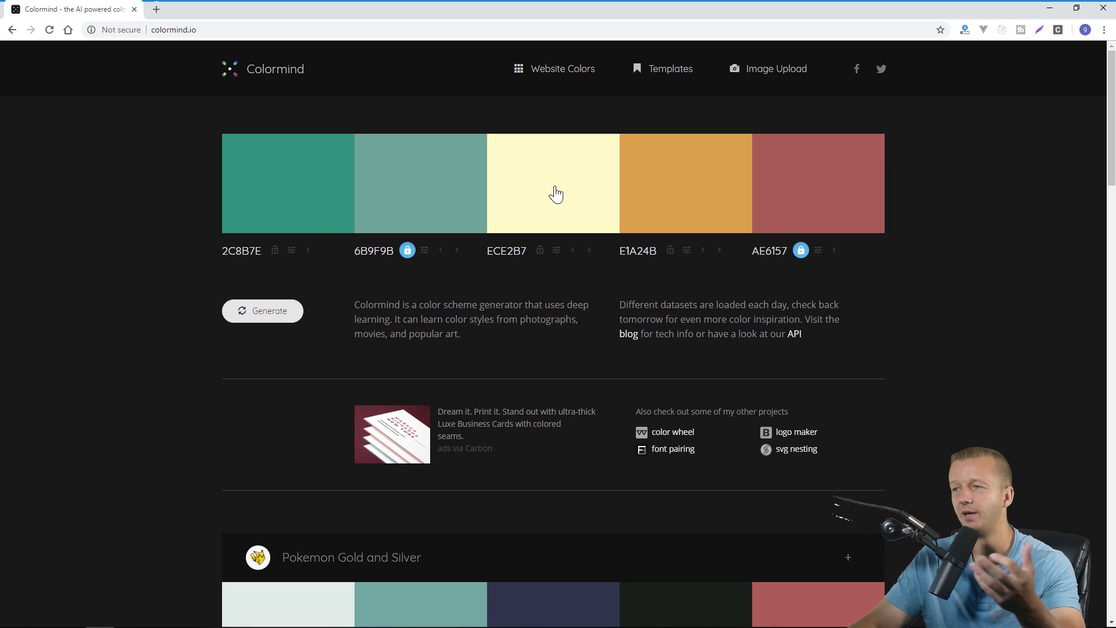
{"action": "left_click", "coordinate": [540, 251]}
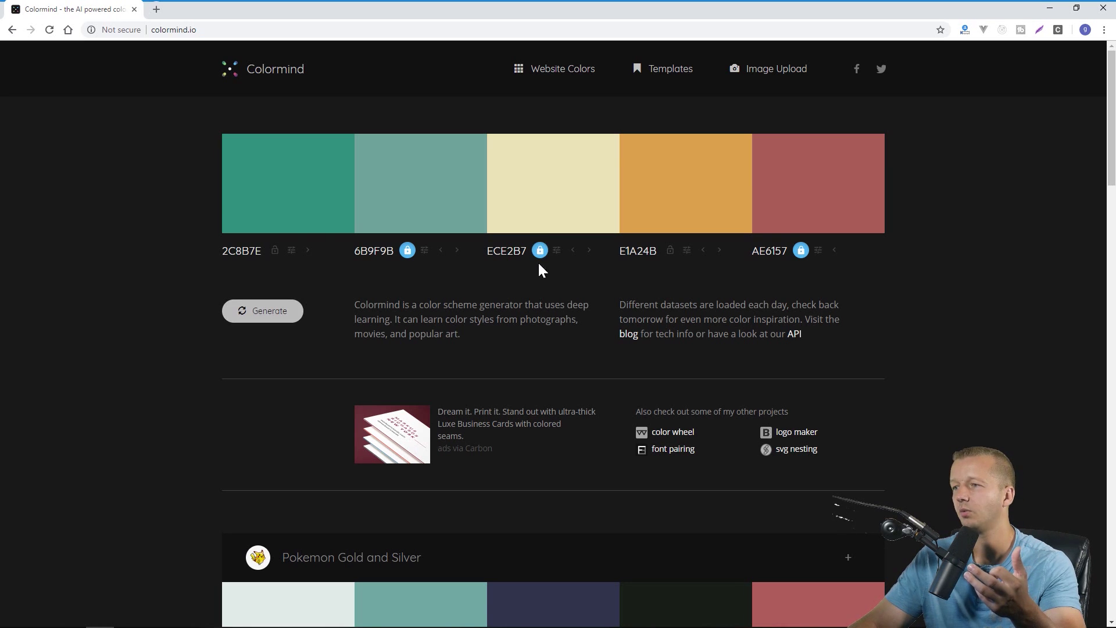
{"action": "left_click", "coordinate": [290, 314]}
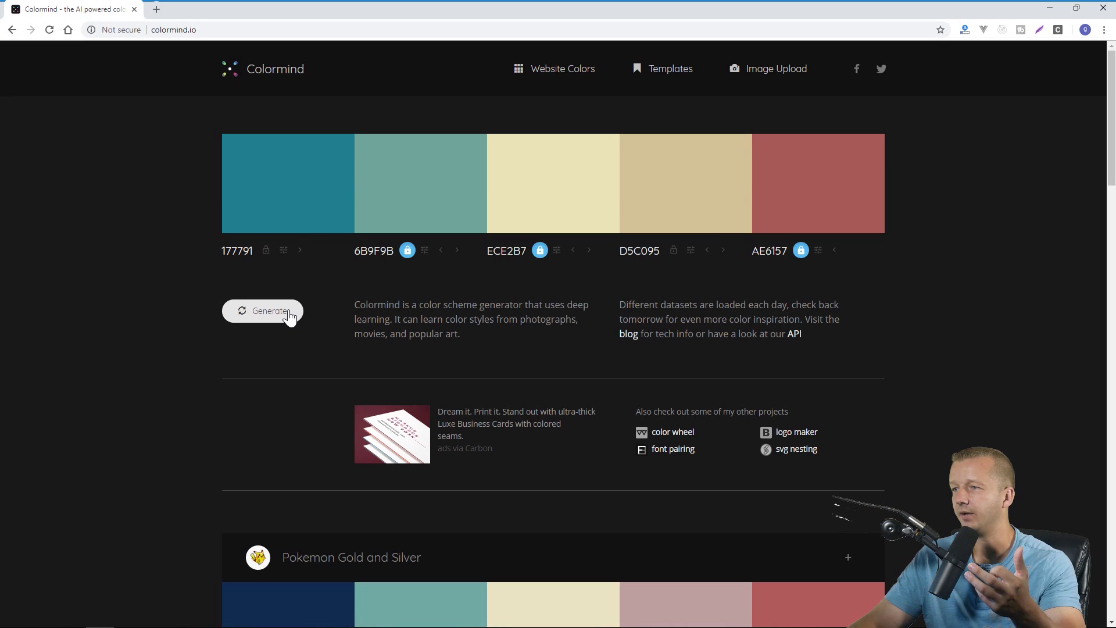
Lock the fourth color D5C095, regenerate the first color until it is dark blue 143460, and lock it too.
{"action": "left_click", "coordinate": [674, 252]}
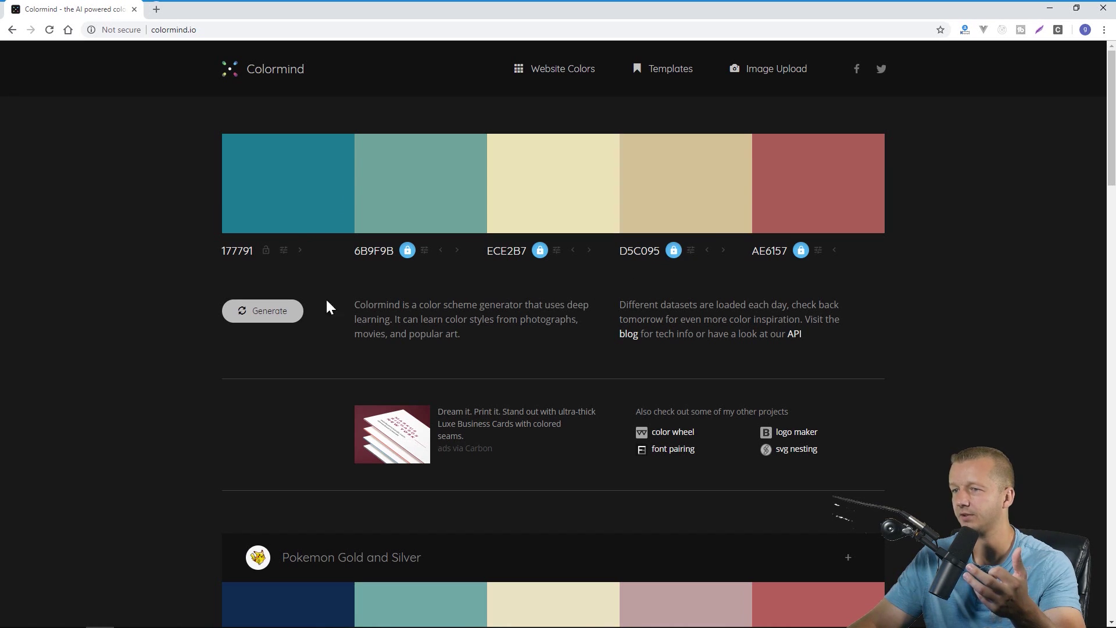
{"action": "left_click", "coordinate": [278, 322]}
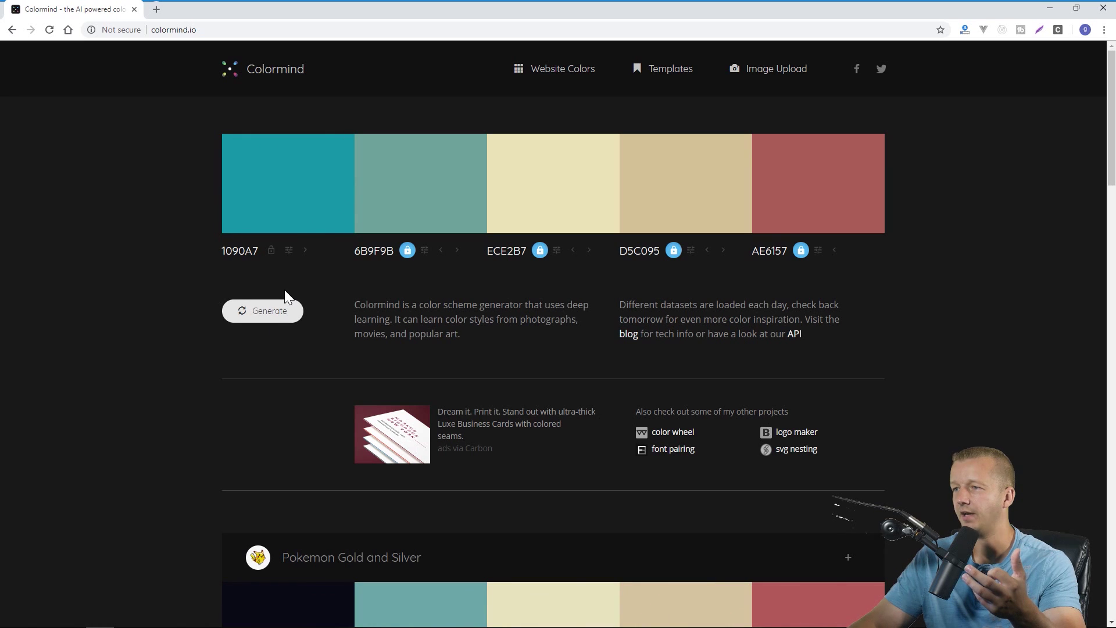
{"action": "left_click", "coordinate": [274, 319]}
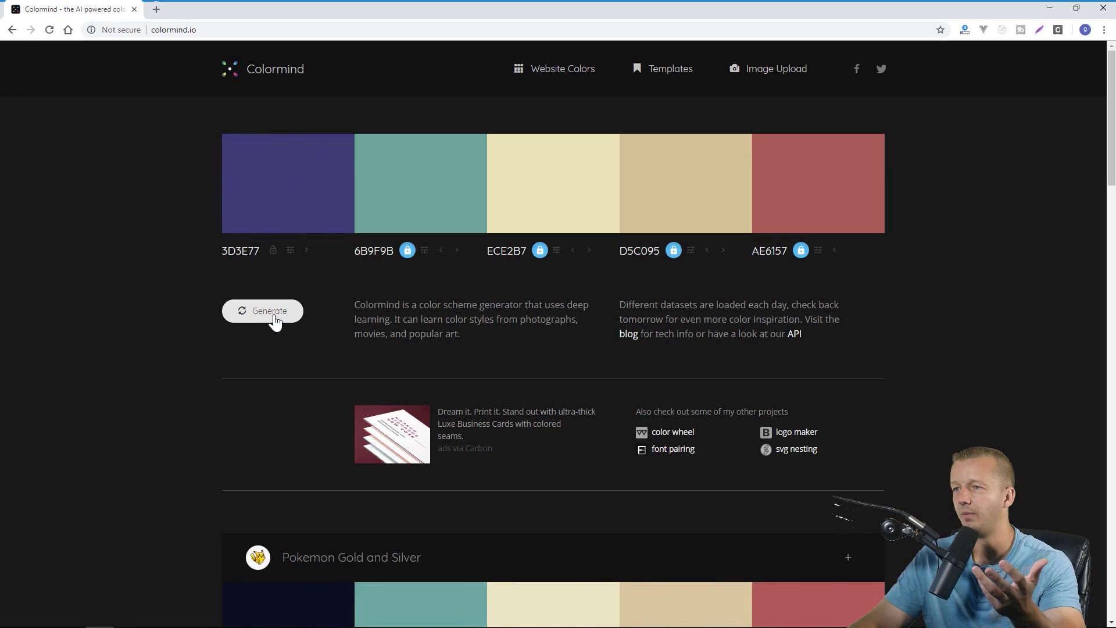
{"action": "left_click", "coordinate": [275, 322]}
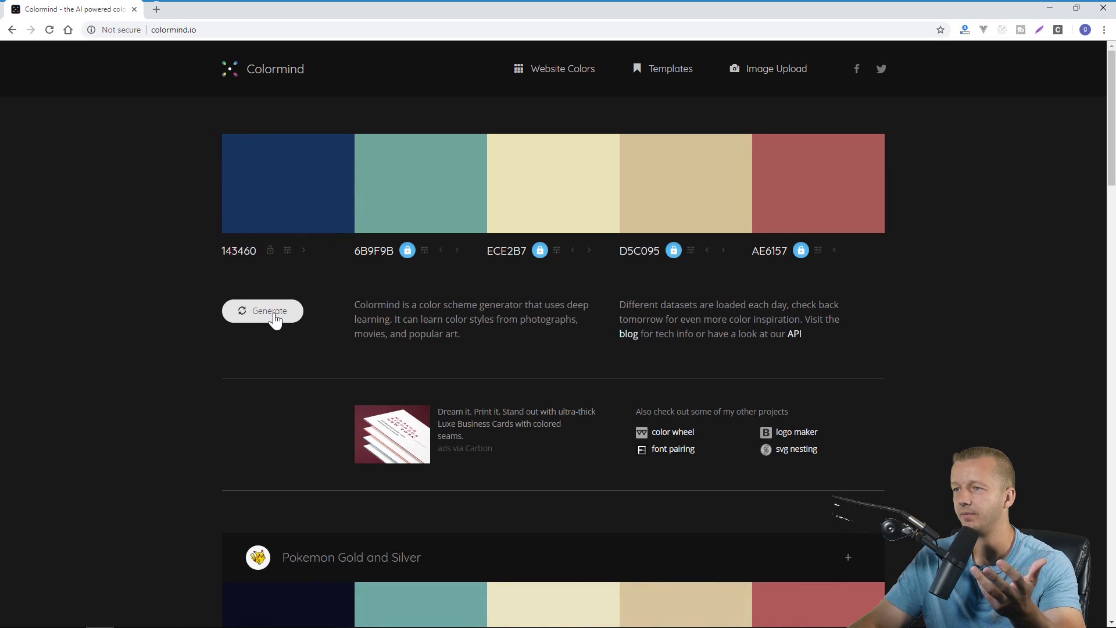
{"action": "left_click", "coordinate": [269, 252]}
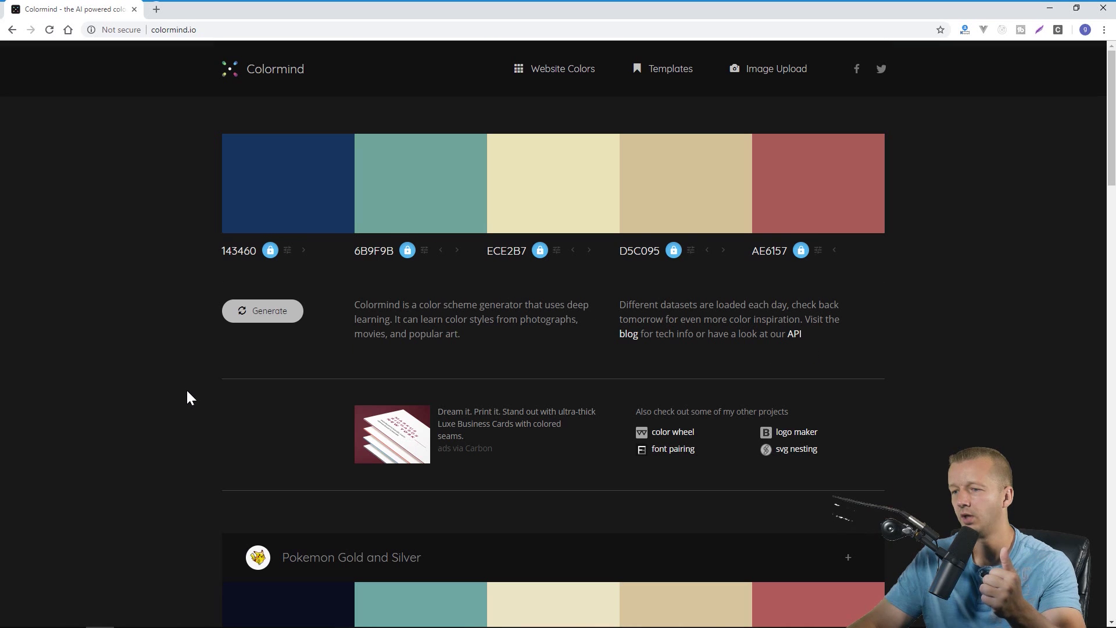
Examine the themed palette variations below the locked palette, including Amélie and The Lego Movie.
{"action": "scroll", "coordinate": [186, 388], "scroll_direction": "down", "scroll_amount": 8}
{"action": "scroll", "coordinate": [148, 386], "scroll_direction": "down", "scroll_amount": 2}
{"action": "scroll", "coordinate": [147, 387], "scroll_direction": "down", "scroll_amount": 3}
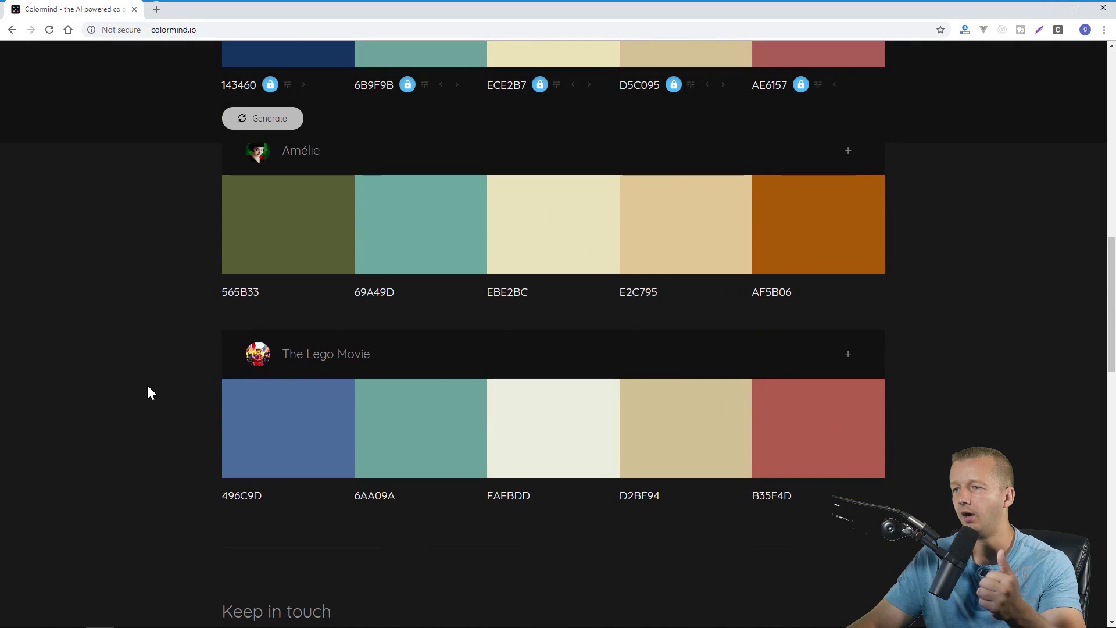
{"action": "scroll", "coordinate": [148, 386], "scroll_direction": "down", "scroll_amount": 1}
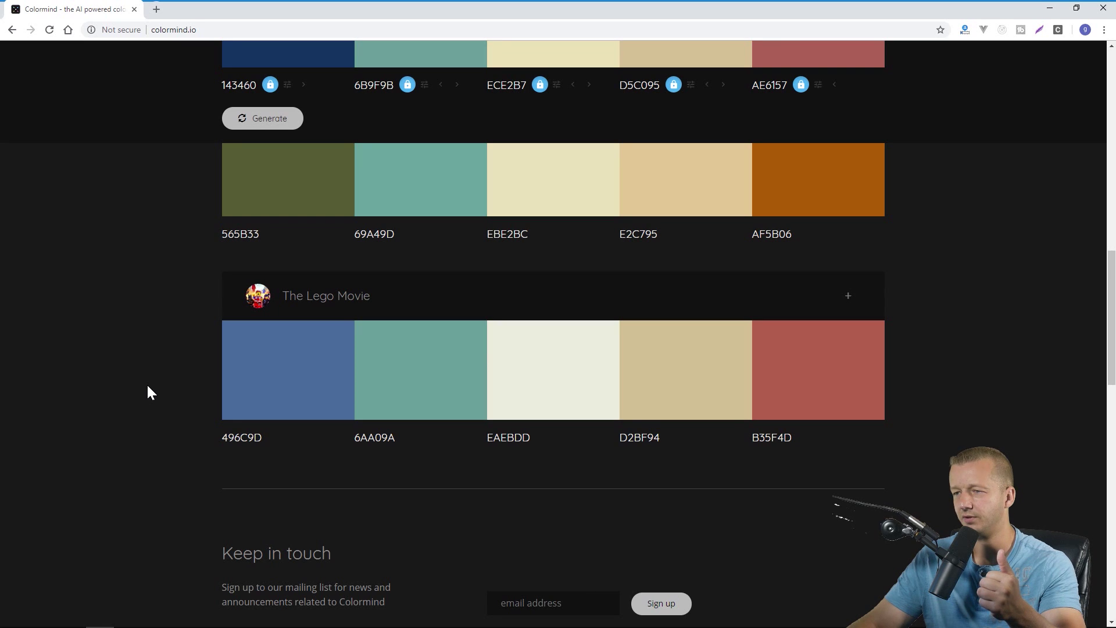
{"action": "scroll", "coordinate": [148, 390], "scroll_direction": "down", "scroll_amount": 3}
{"action": "scroll", "coordinate": [147, 391], "scroll_direction": "up", "scroll_amount": 5}
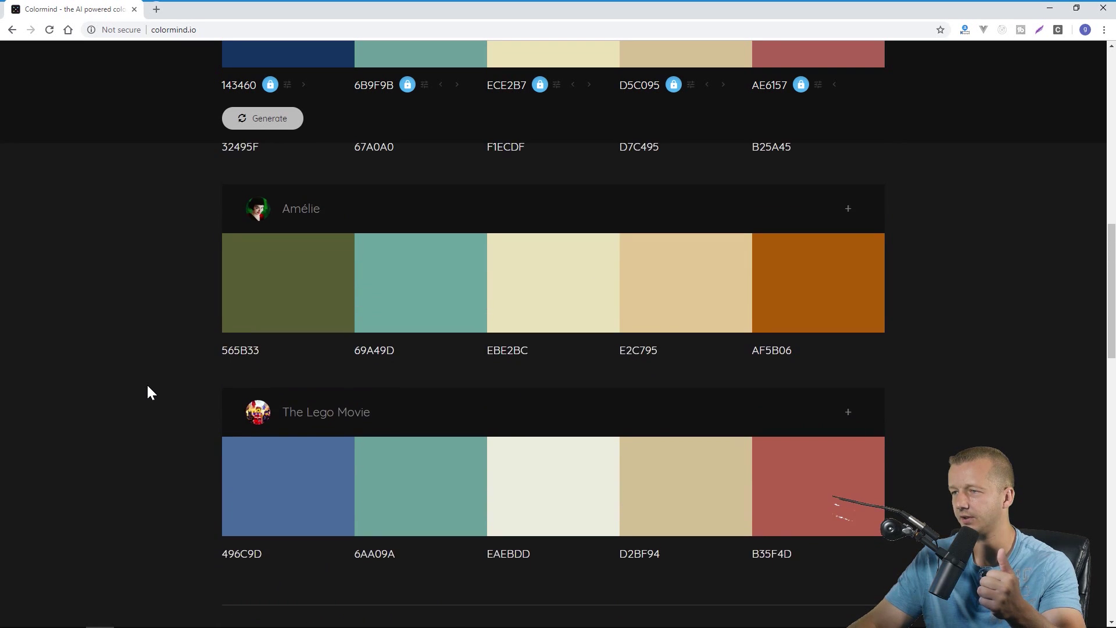
Read through Colormind's usage tips on locking and placing colors below the palettes, and return to the start of the page.
{"action": "scroll", "coordinate": [148, 386], "scroll_direction": "up", "scroll_amount": 9}
{"action": "scroll", "coordinate": [147, 387], "scroll_direction": "down", "scroll_amount": 6}
{"action": "scroll", "coordinate": [147, 387], "scroll_direction": "down", "scroll_amount": 9}
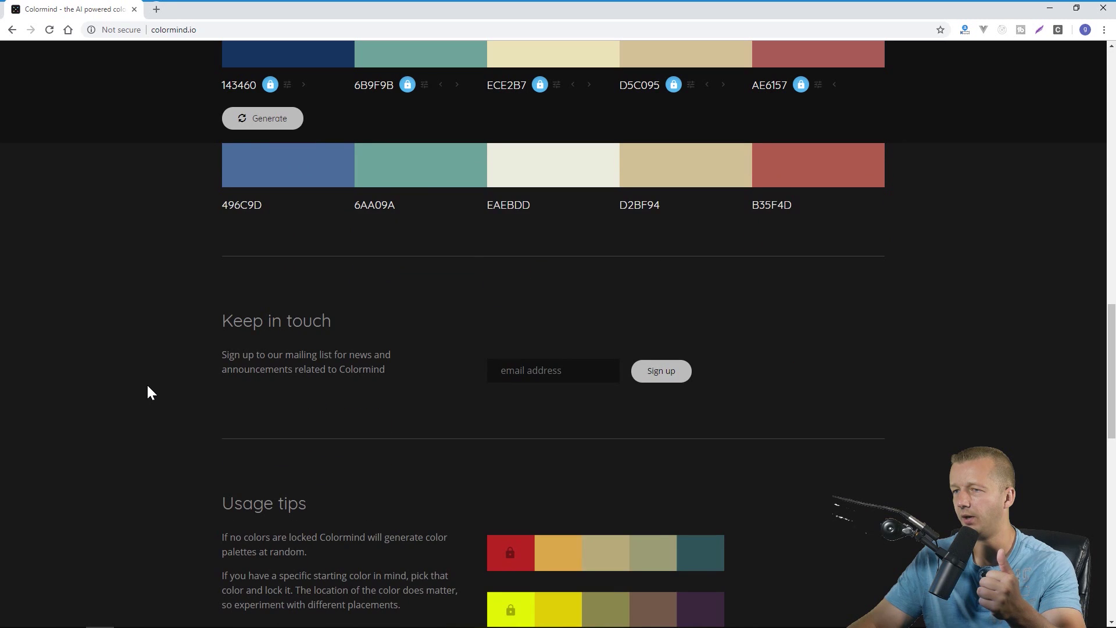
{"action": "scroll", "coordinate": [147, 386], "scroll_direction": "down", "scroll_amount": 13}
{"action": "scroll", "coordinate": [148, 387], "scroll_direction": "up", "scroll_amount": 6}
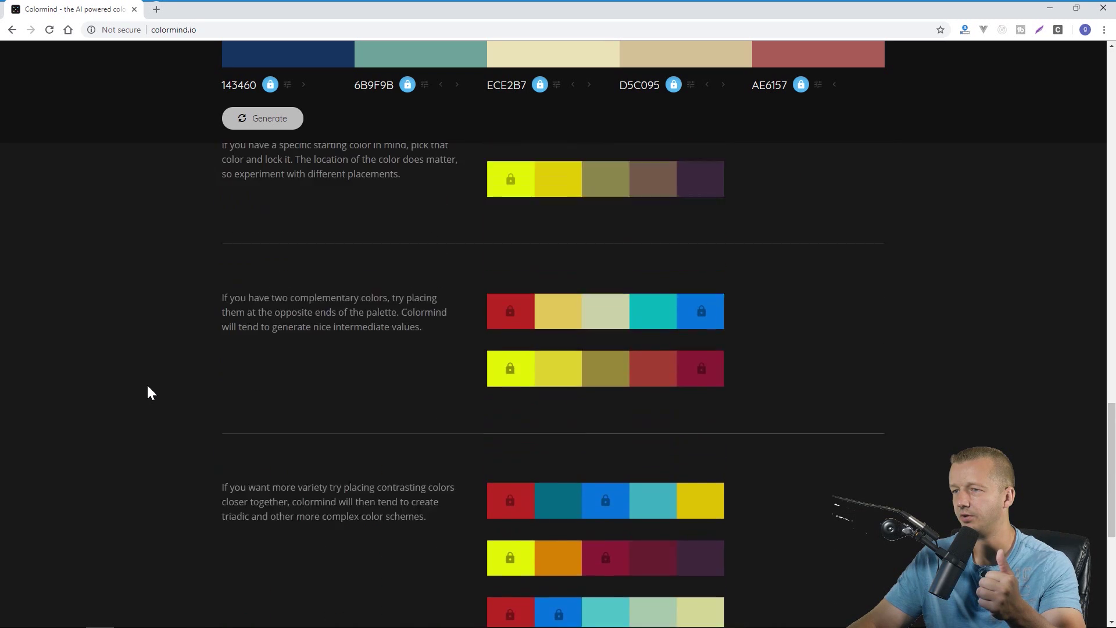
{"action": "scroll", "coordinate": [147, 386], "scroll_direction": "up", "scroll_amount": 5}
{"action": "scroll", "coordinate": [147, 386], "scroll_direction": "down", "scroll_amount": 10}
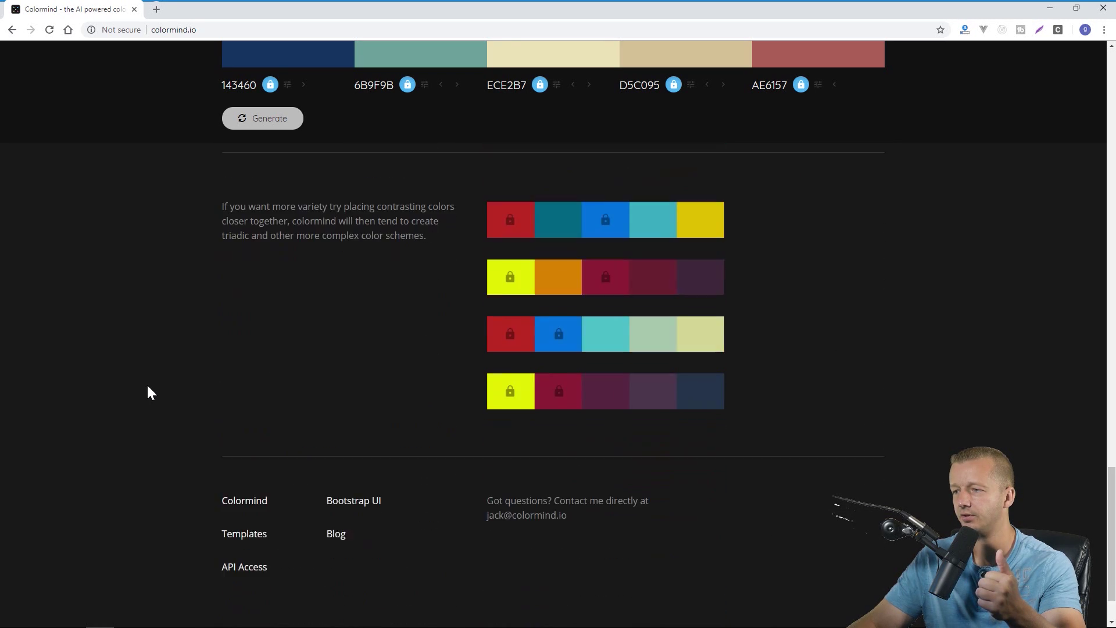
{"action": "key", "text": "Home"}
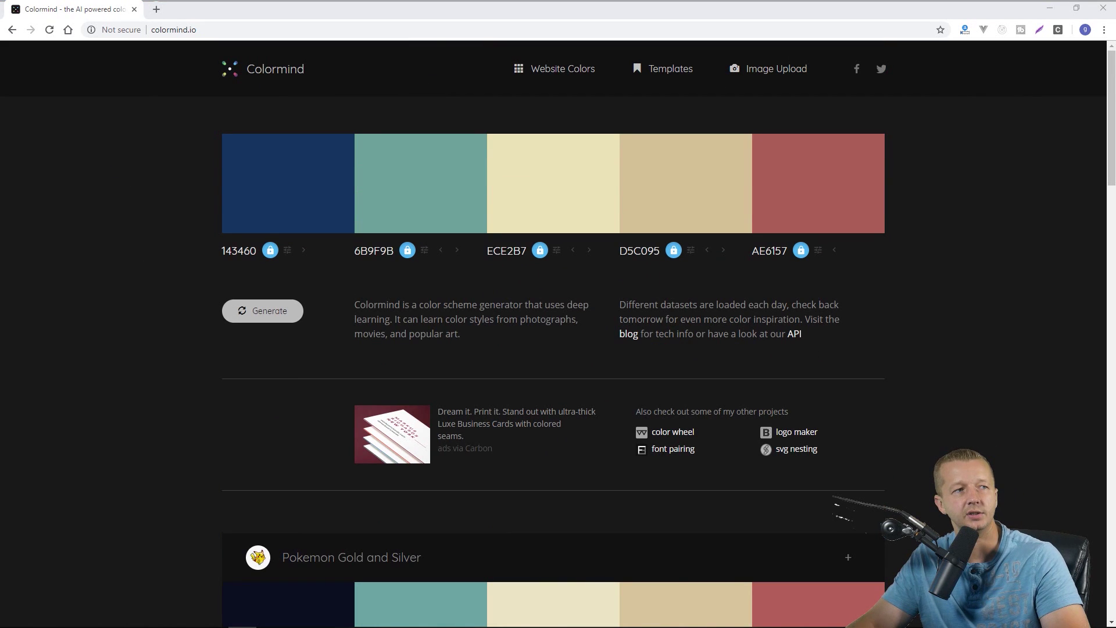
{"action": "left_click", "coordinate": [307, 23]}
{"action": "type", "text": "https://flatuicolors.com/"}
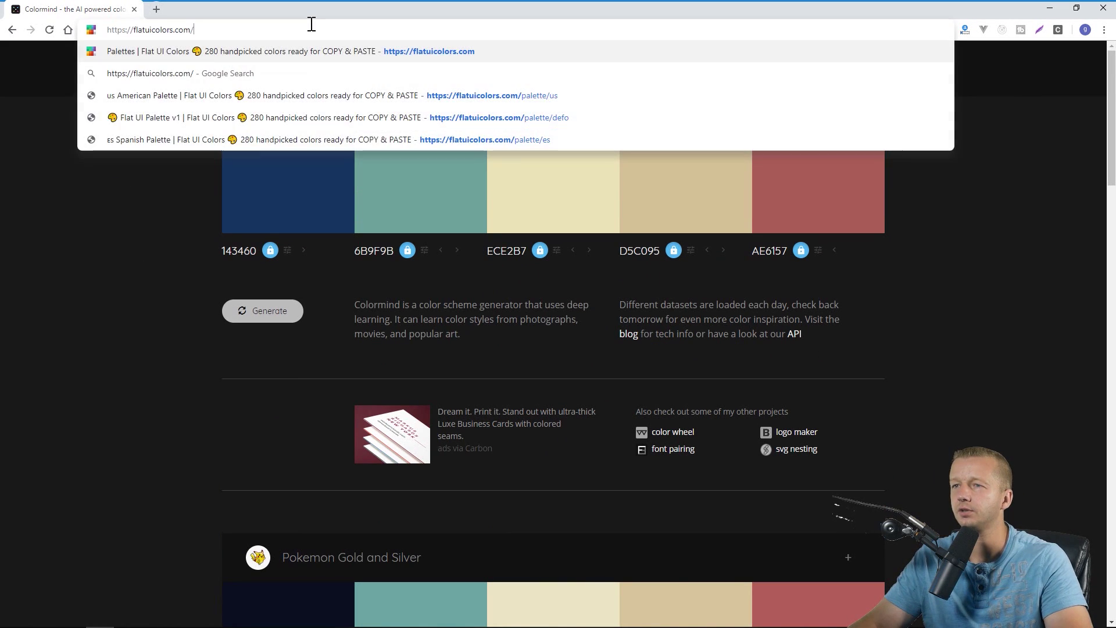
{"action": "key", "text": "Return"}
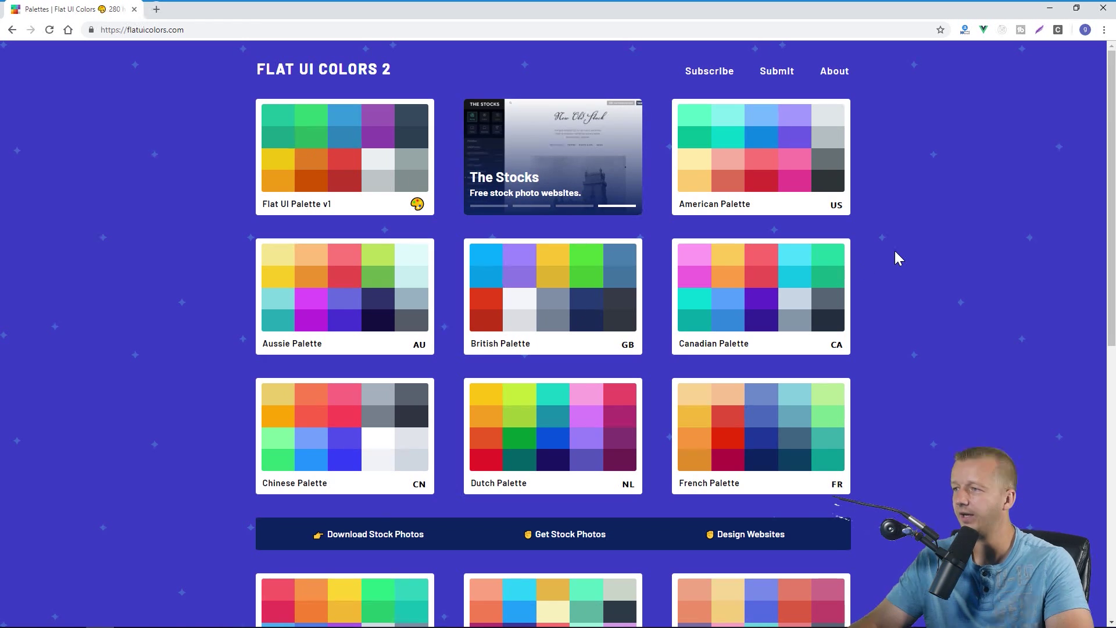
{"action": "scroll", "coordinate": [895, 254], "scroll_direction": "down", "scroll_amount": 6}
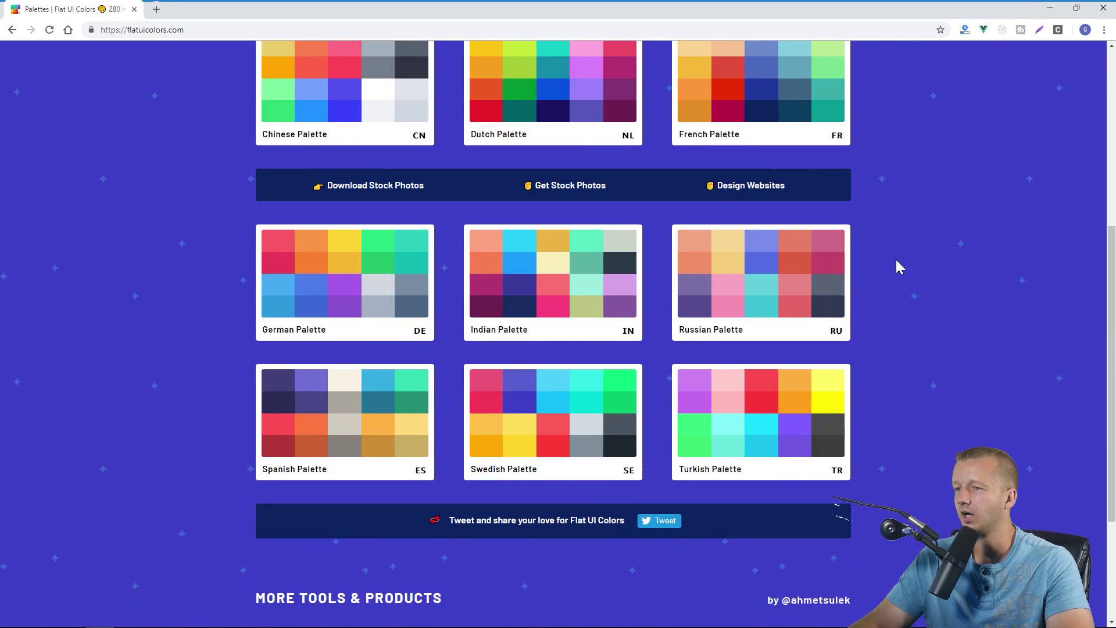
{"action": "scroll", "coordinate": [897, 266], "scroll_direction": "up", "scroll_amount": 5}
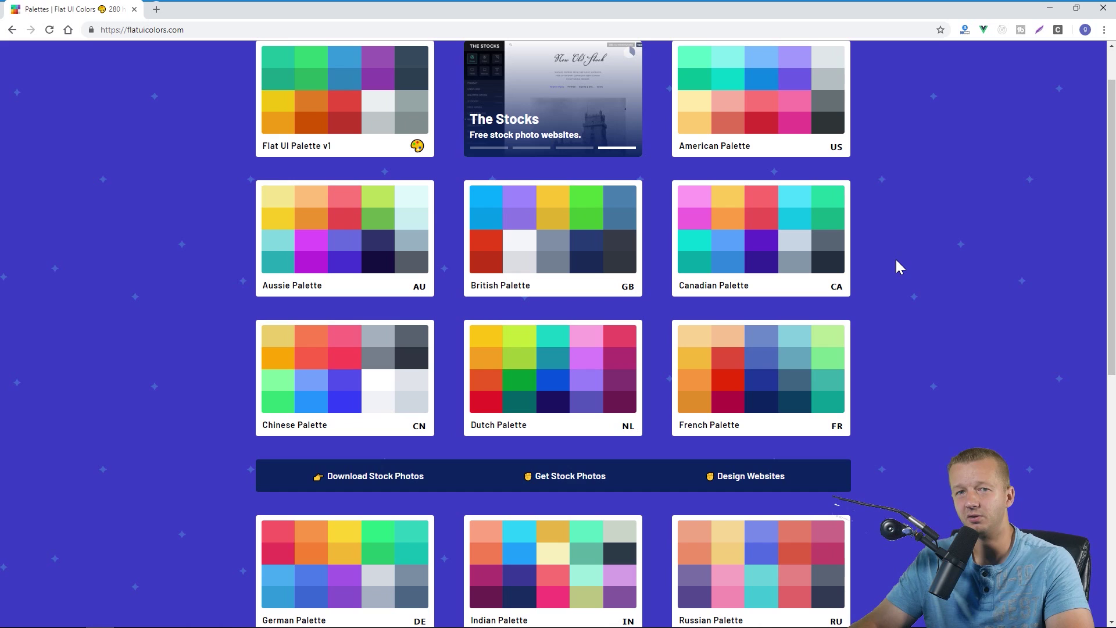
{"action": "scroll", "coordinate": [896, 264], "scroll_direction": "down", "scroll_amount": 2}
{"action": "scroll", "coordinate": [897, 264], "scroll_direction": "up", "scroll_amount": 4}
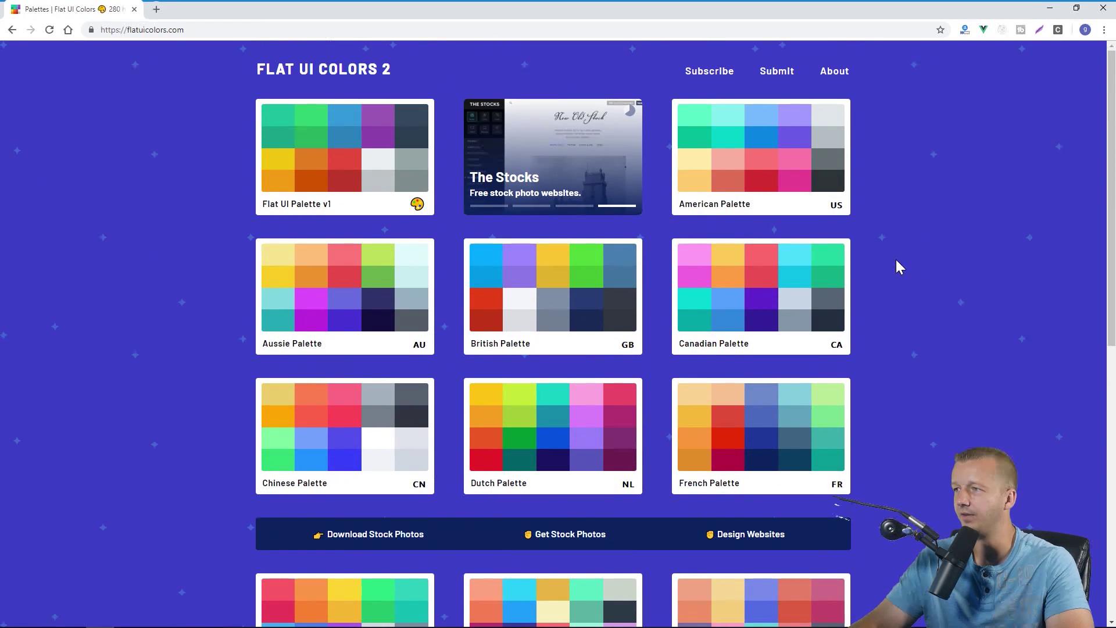
View the site's About article on Medium, dismiss its sign-up prompt, and return to the Flat UI Colors palette overview.
{"action": "left_click", "coordinate": [841, 71]}
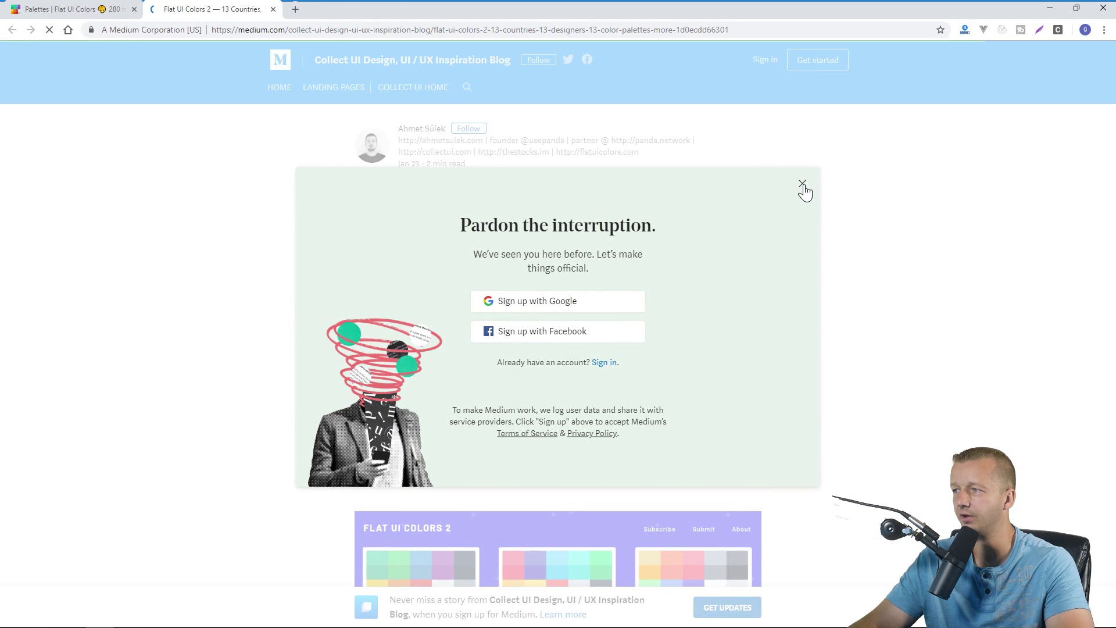
{"action": "left_click", "coordinate": [802, 184]}
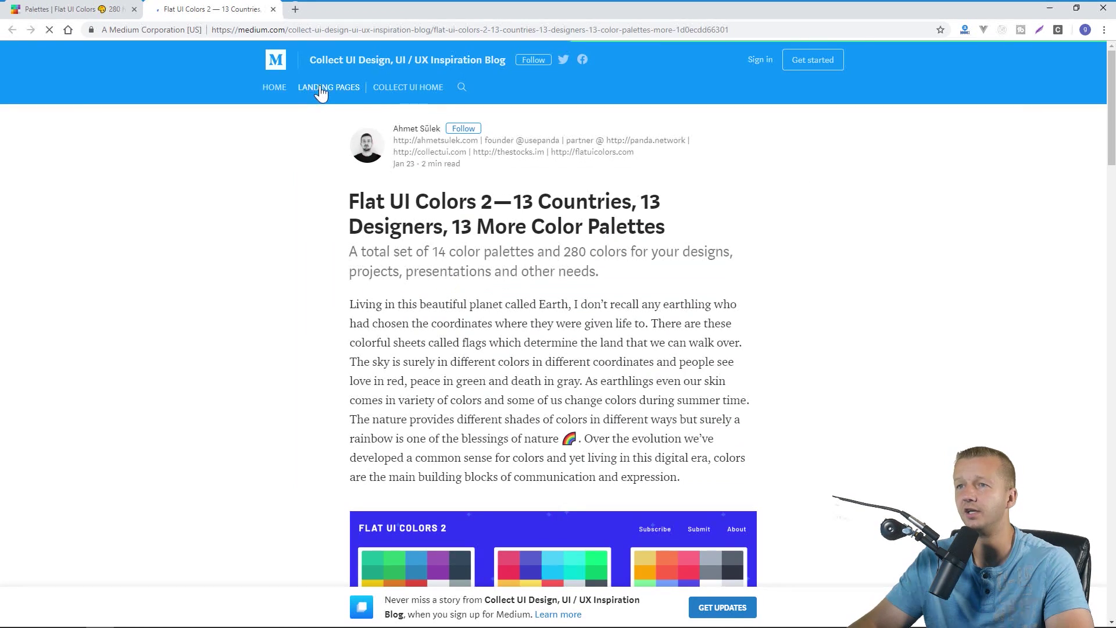
{"action": "left_click", "coordinate": [93, 10]}
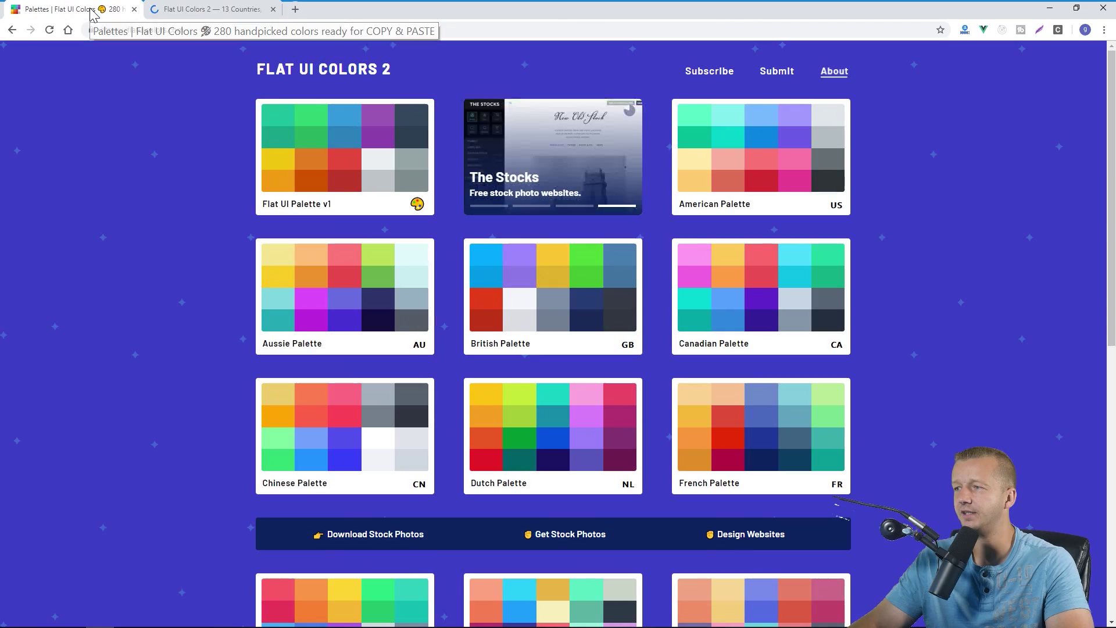
Open the Indian Palette, copy the Spiro Disco Ball color in HEX format, and return to the palette overview.
{"action": "scroll", "coordinate": [144, 298], "scroll_direction": "down", "scroll_amount": 6}
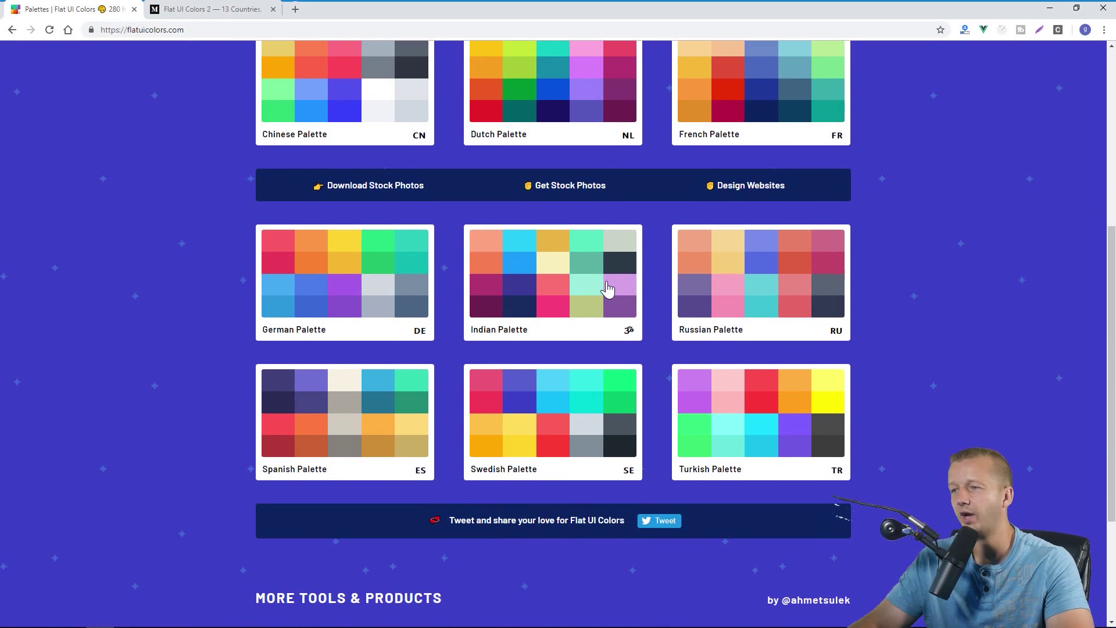
{"action": "left_click", "coordinate": [605, 287]}
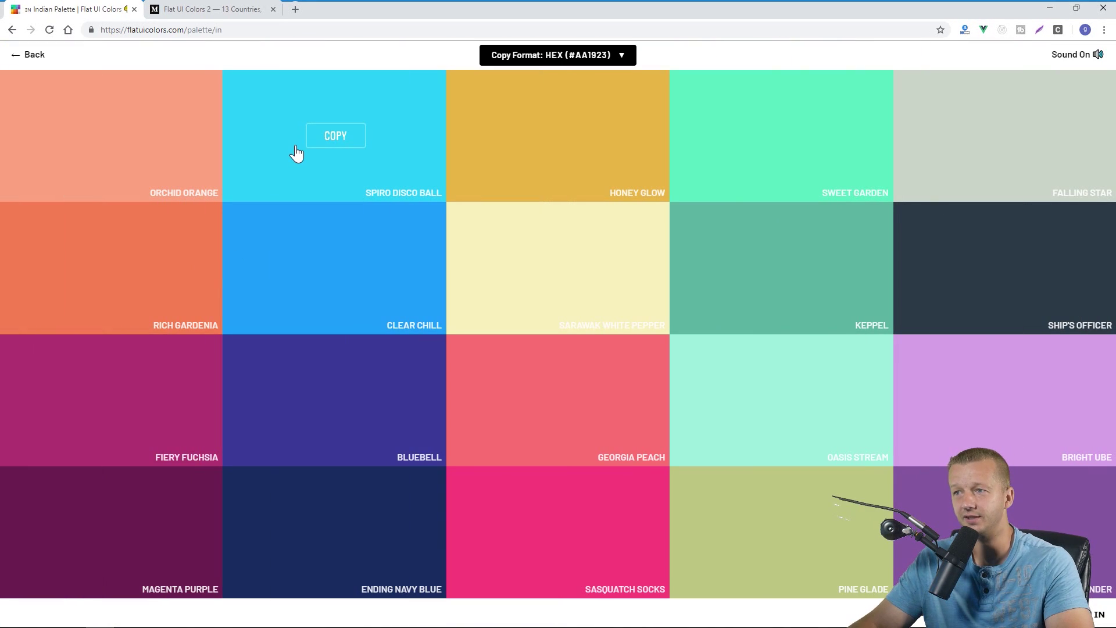
{"action": "left_click", "coordinate": [337, 141]}
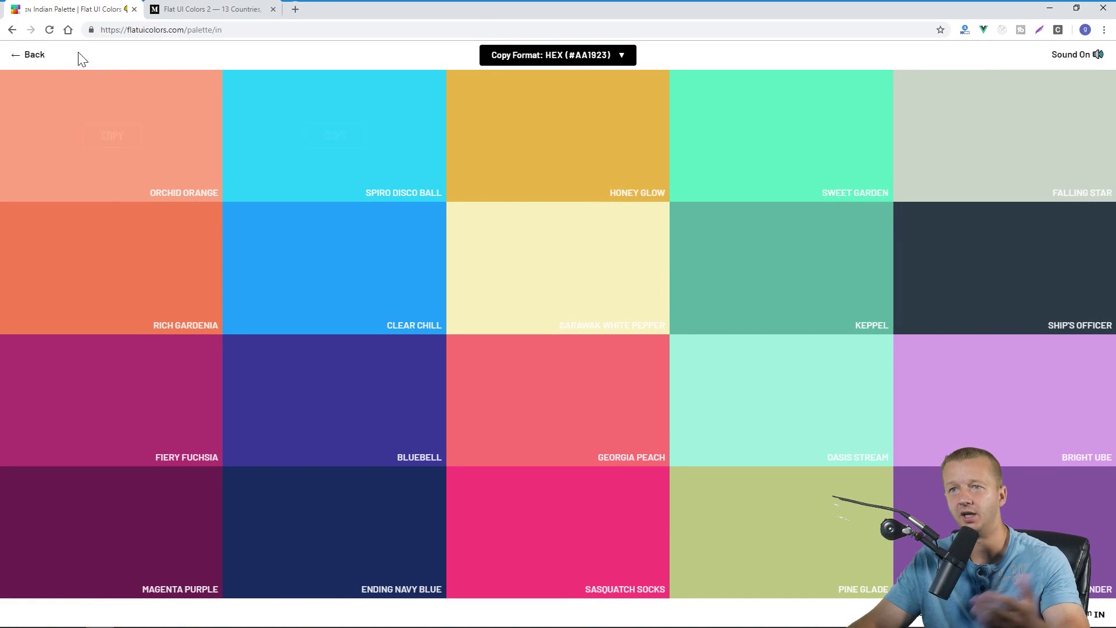
{"action": "left_click", "coordinate": [12, 29]}
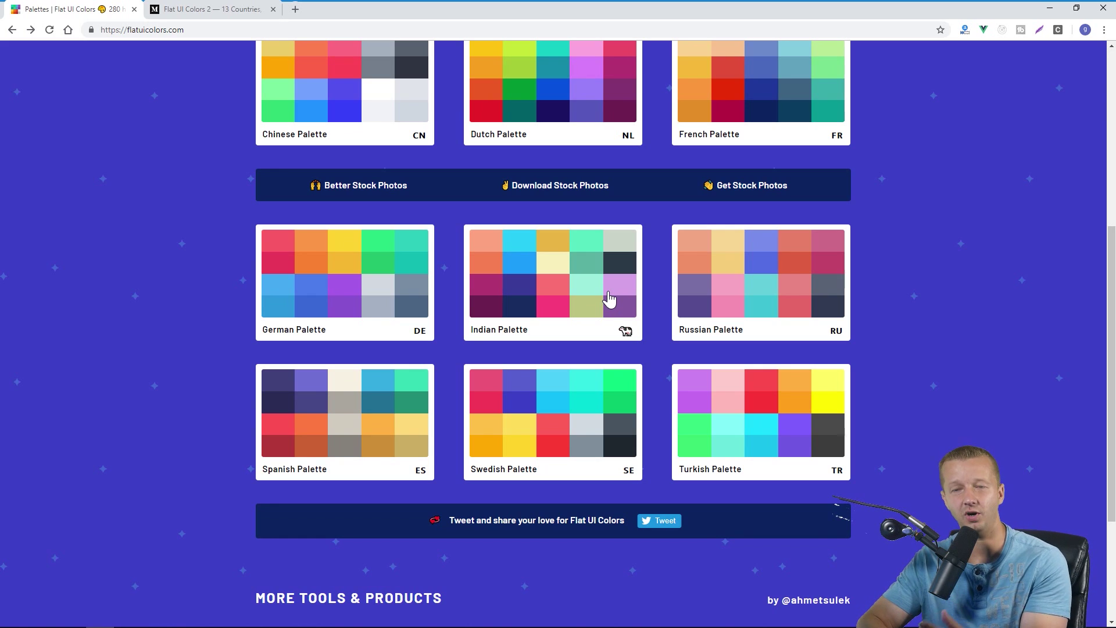
{"action": "scroll", "coordinate": [322, 299], "scroll_direction": "up", "scroll_amount": 5}
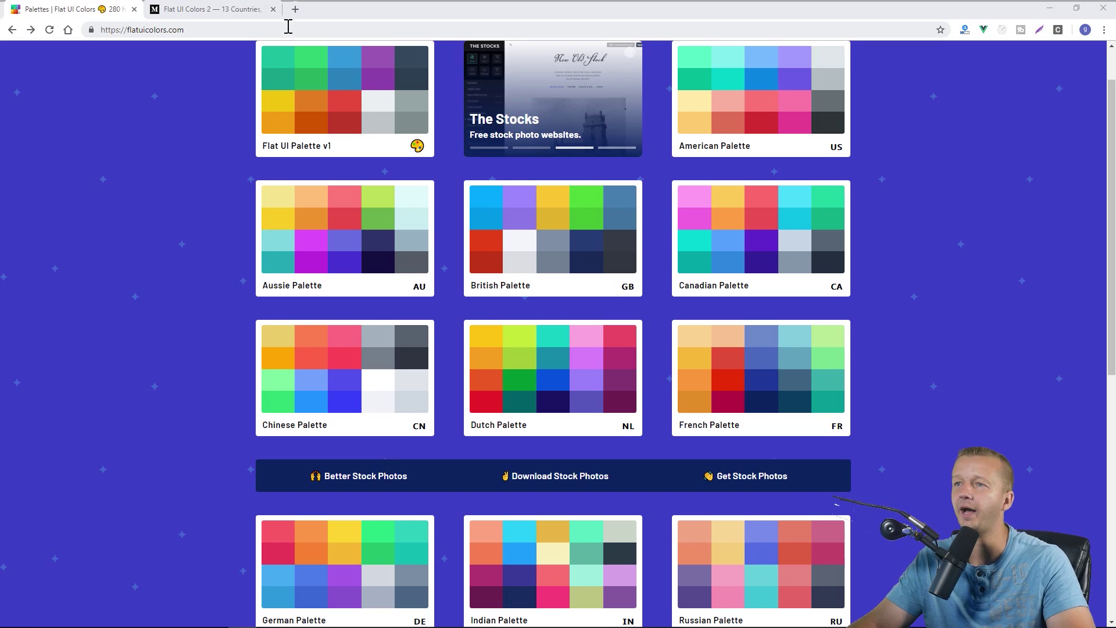
{"action": "left_click", "coordinate": [531, 30]}
{"action": "key", "text": "ctrl+v"}
{"action": "key", "text": "Return"}
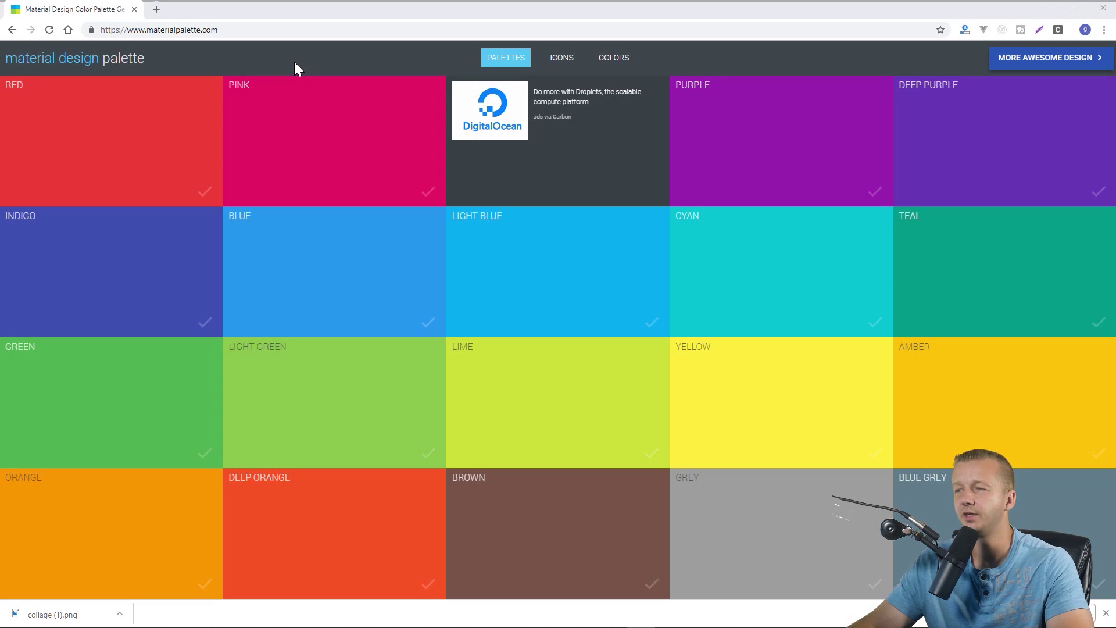
{"action": "left_click", "coordinate": [298, 57]}
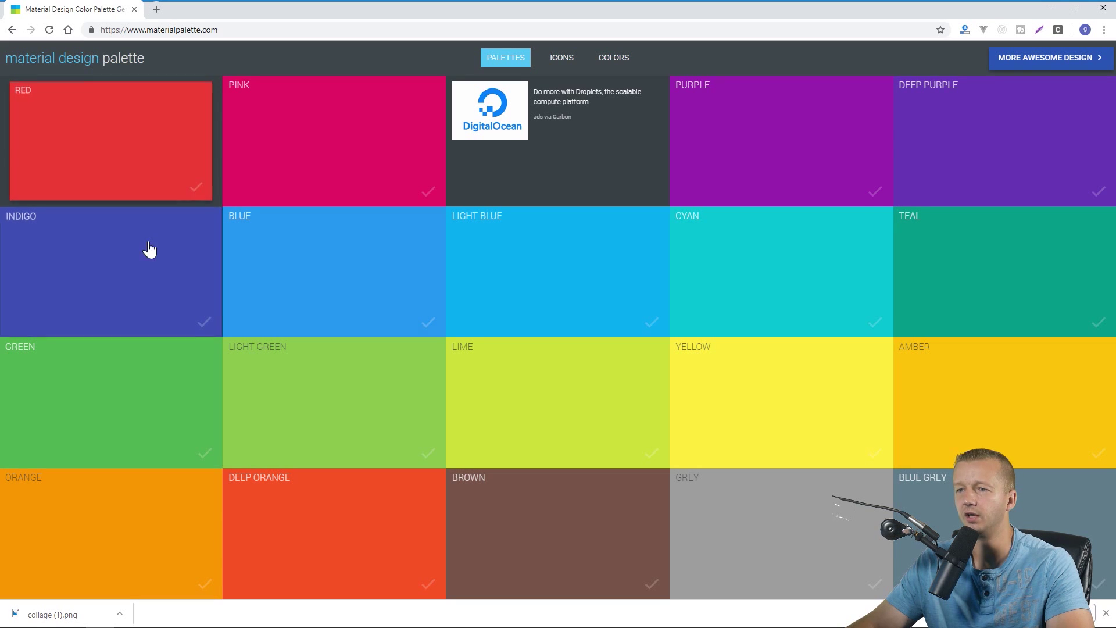
Select Indigo as the primary color and try Light Green, Lime and Purple as its accent, ending on Purple.
{"action": "left_click", "coordinate": [152, 273]}
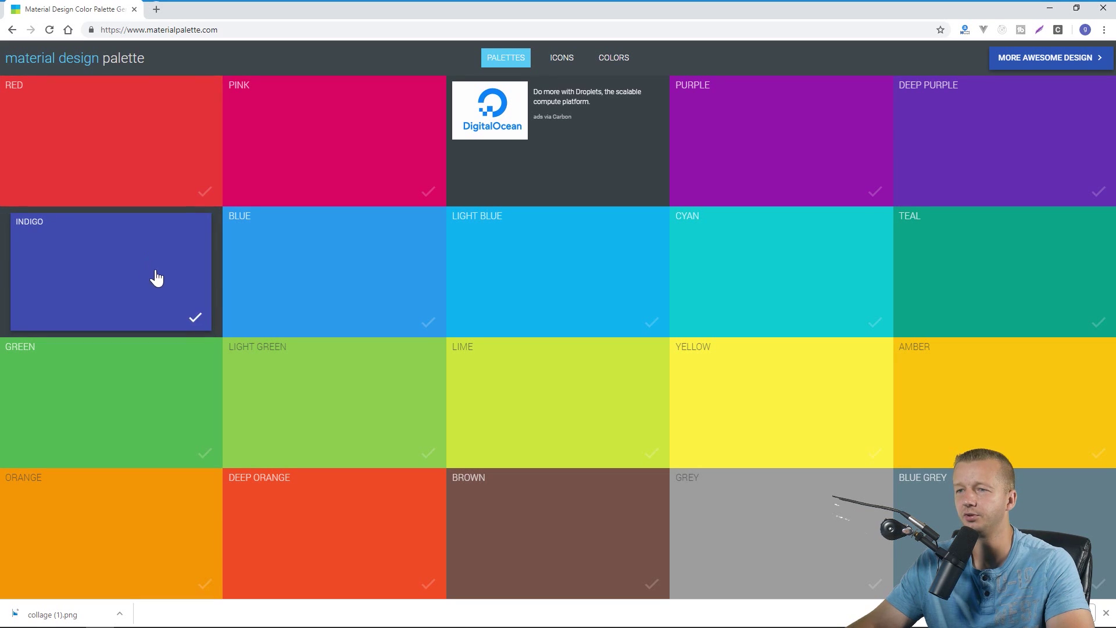
{"action": "left_click", "coordinate": [361, 395]}
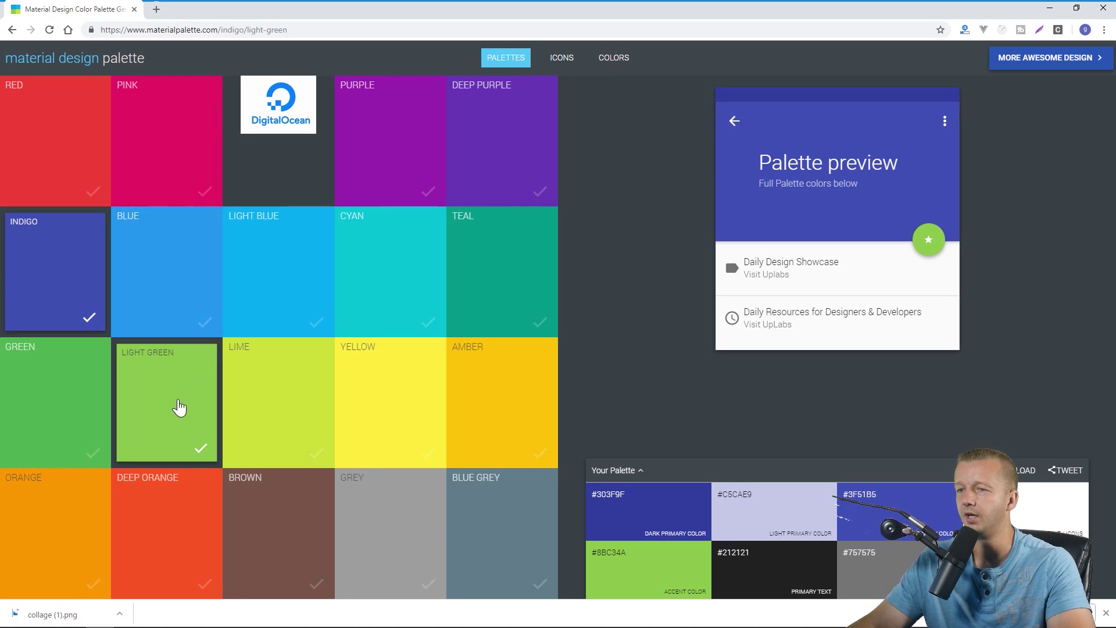
{"action": "left_click", "coordinate": [298, 398]}
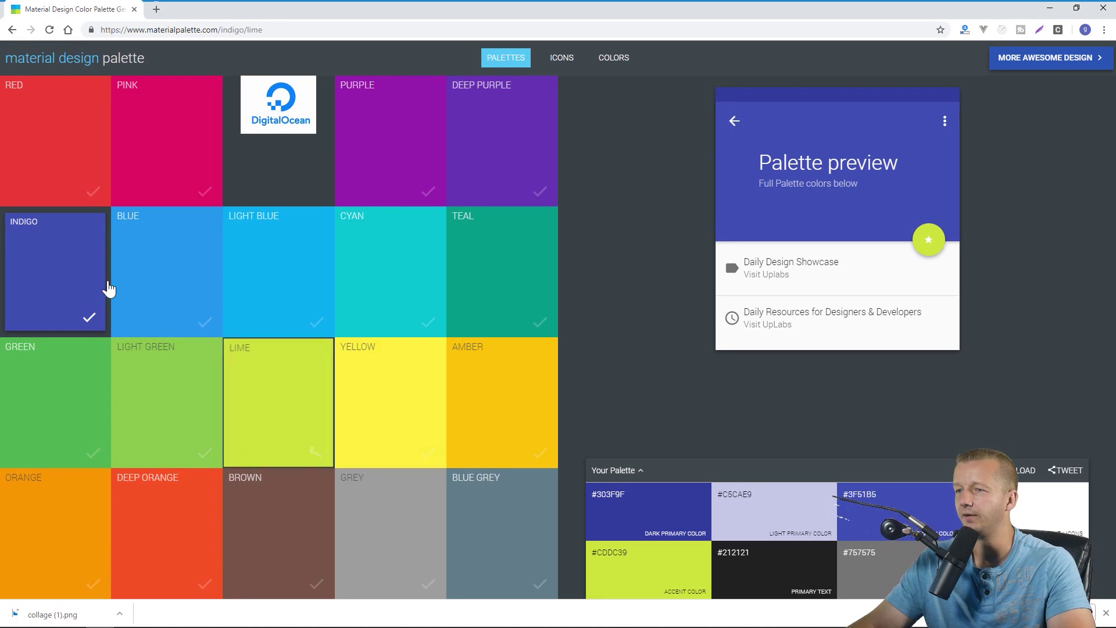
{"action": "left_click", "coordinate": [413, 147]}
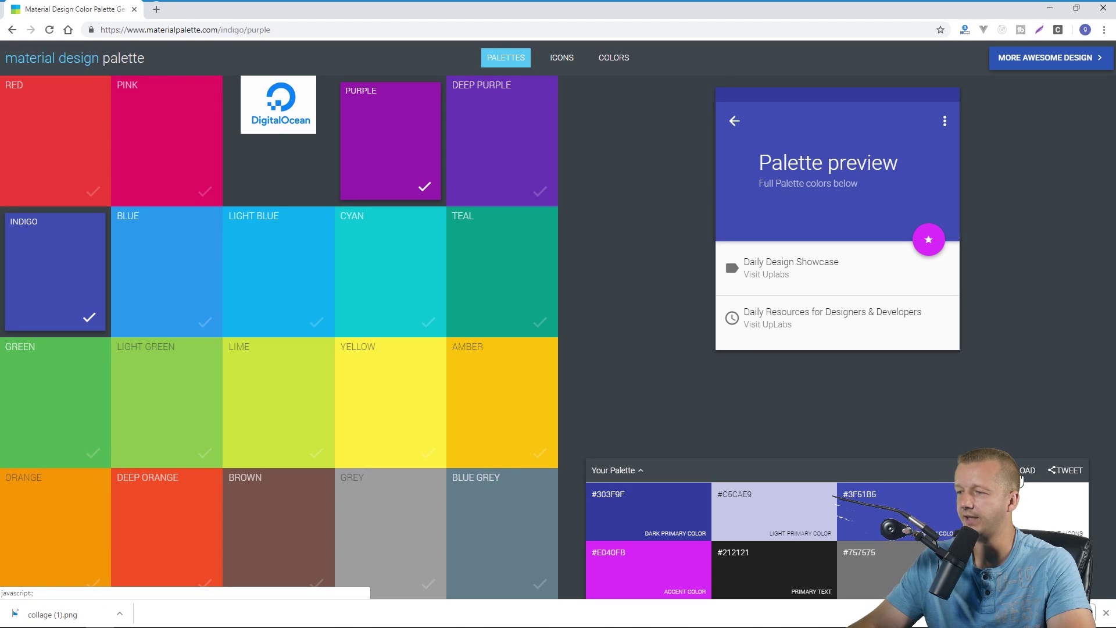
{"action": "mouse_move", "coordinate": [1022, 472]}
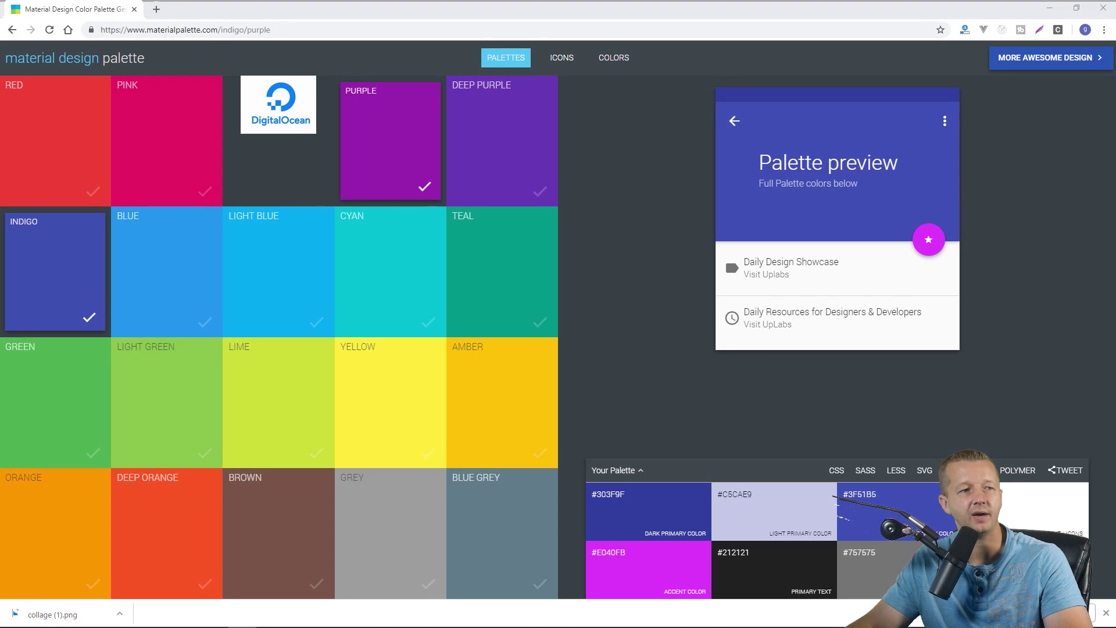
{"action": "left_click", "coordinate": [234, 29]}
{"action": "key", "text": "ctrl+v"}
{"action": "key", "text": "Return"}
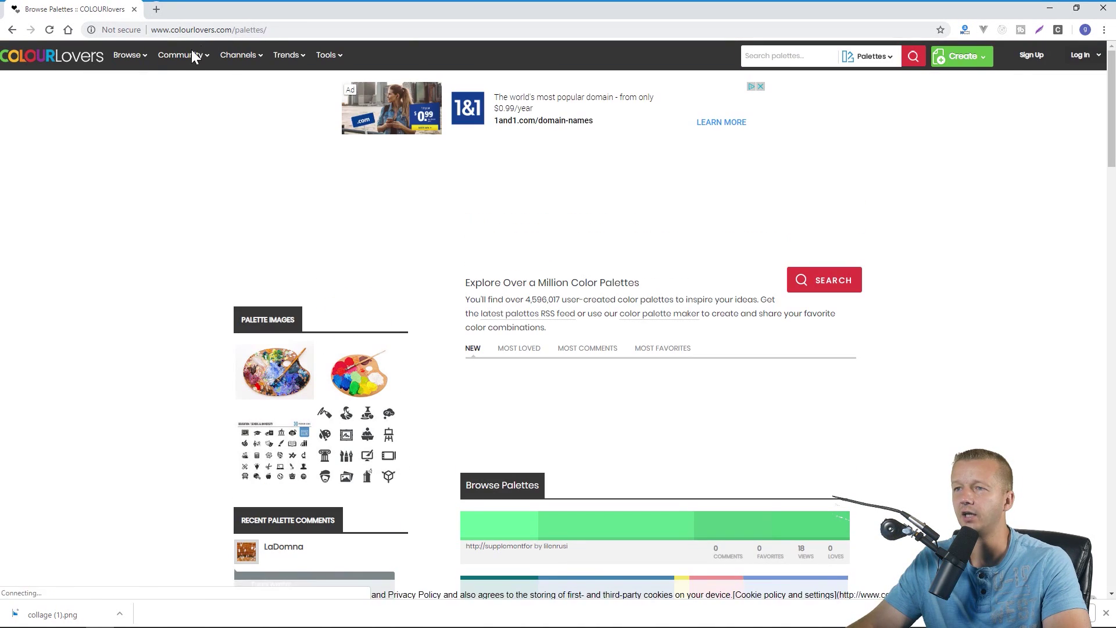
{"action": "mouse_move", "coordinate": [128, 55]}
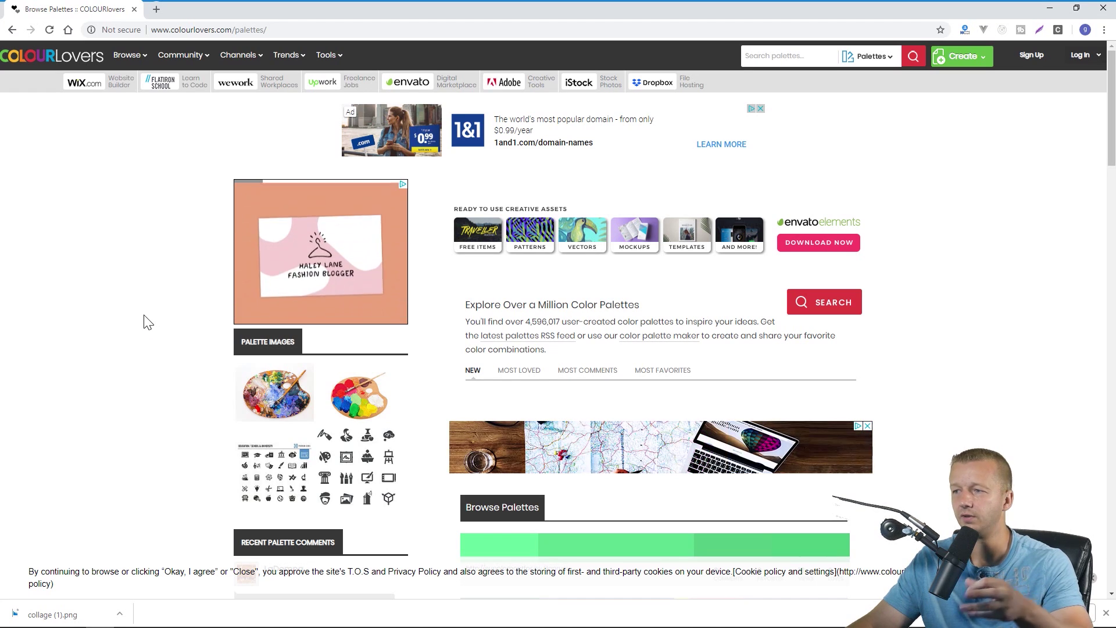
{"action": "scroll", "coordinate": [950, 323], "scroll_direction": "down", "scroll_amount": 4}
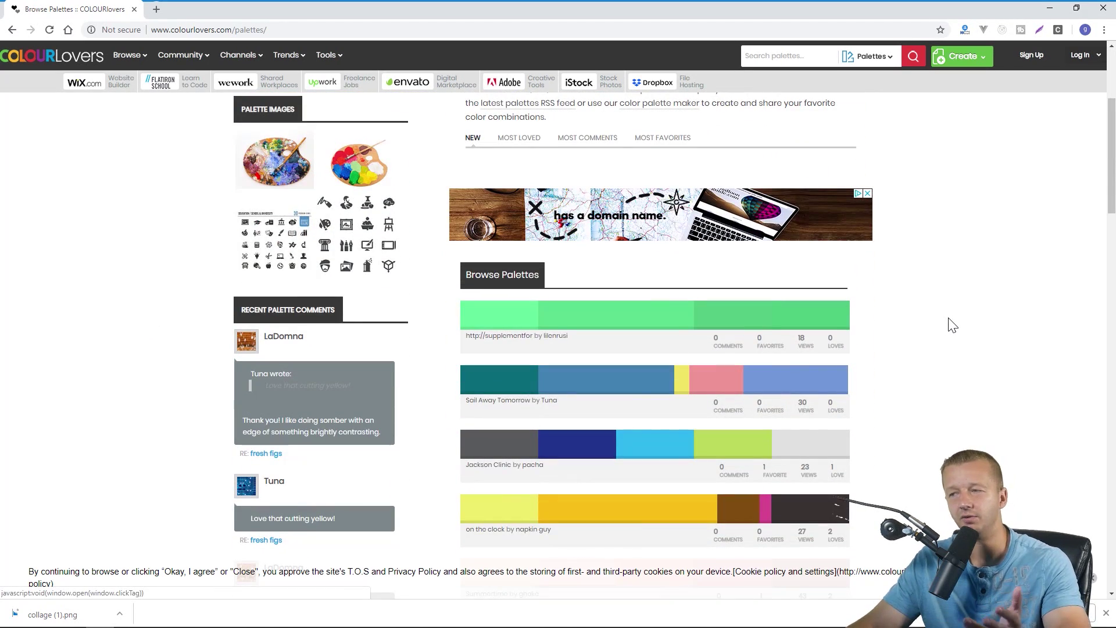
{"action": "scroll", "coordinate": [950, 323], "scroll_direction": "down", "scroll_amount": 1}
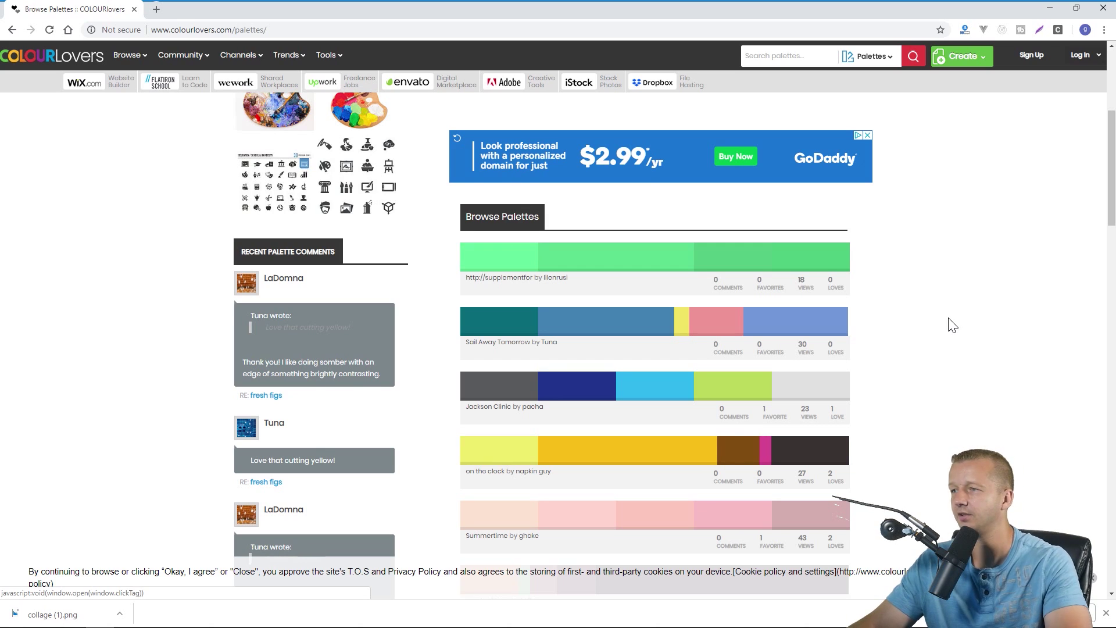
{"action": "scroll", "coordinate": [951, 323], "scroll_direction": "up", "scroll_amount": 3}
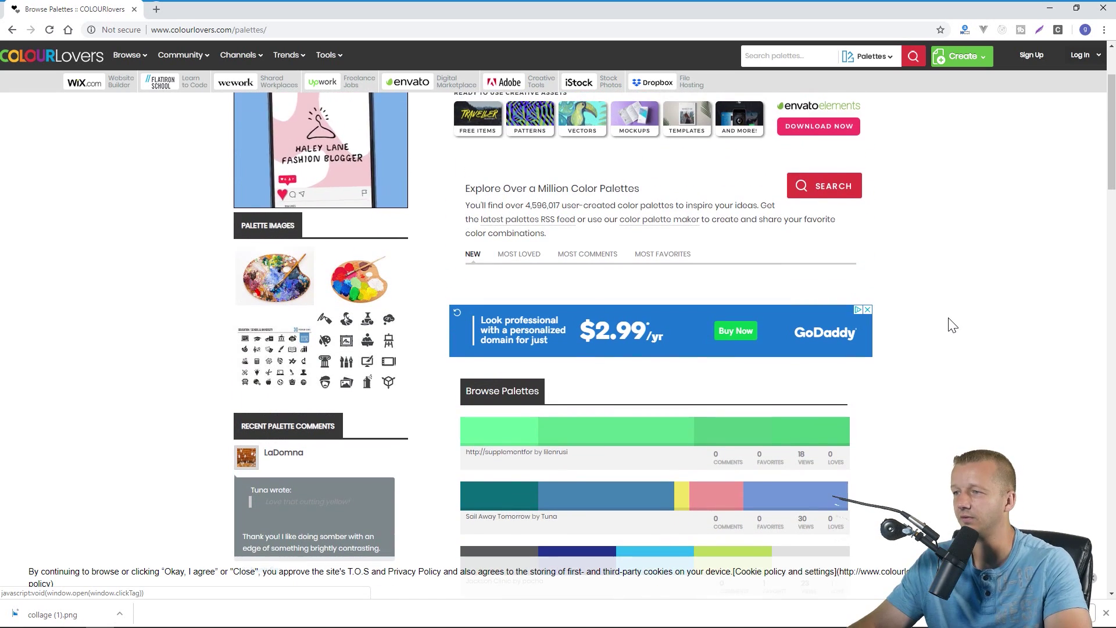
List the most loved palettes of all time and browse through them, checking their comments and loves.
{"action": "left_click", "coordinate": [526, 257]}
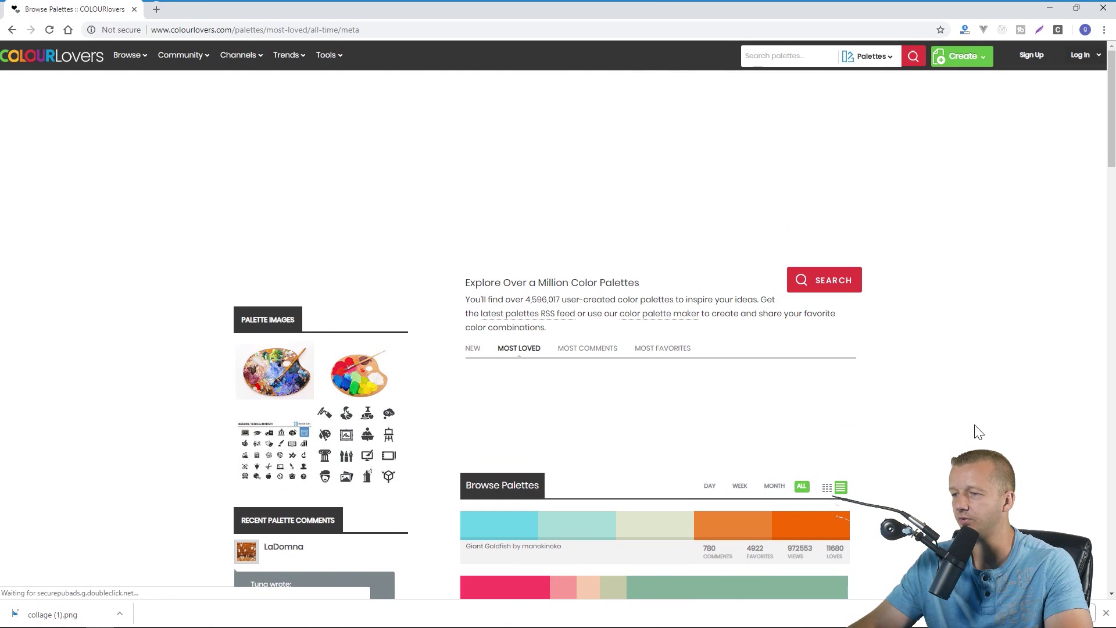
{"action": "scroll", "coordinate": [978, 432], "scroll_direction": "down", "scroll_amount": 5}
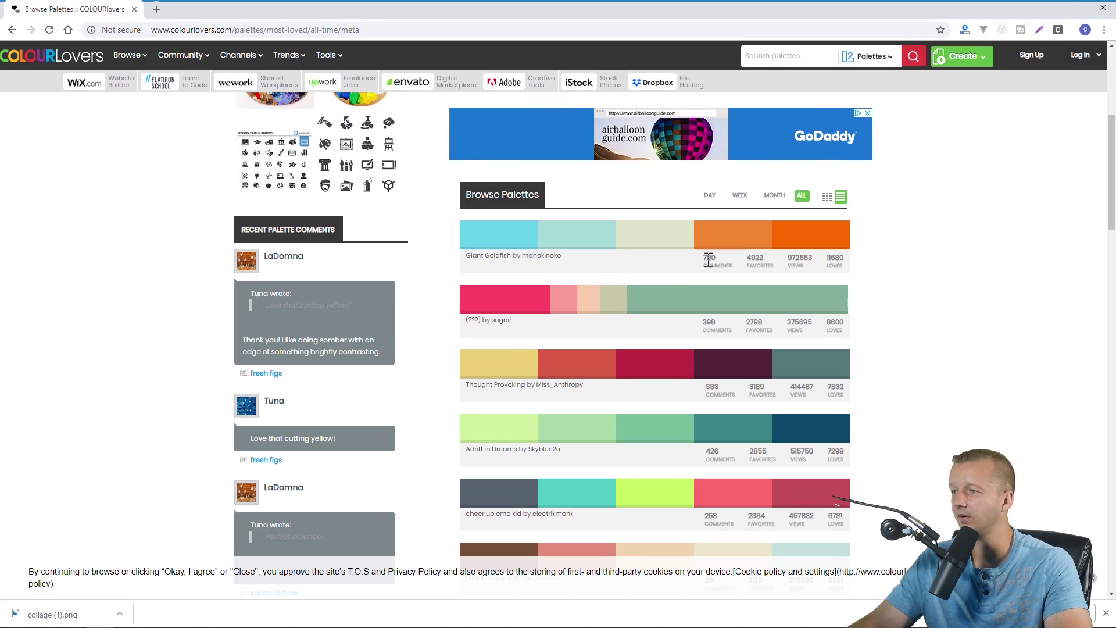
{"action": "left_click_drag", "start_coordinate": [710, 261], "coordinate": [726, 265]}
{"action": "scroll", "coordinate": [731, 281], "scroll_direction": "up", "scroll_amount": 3}
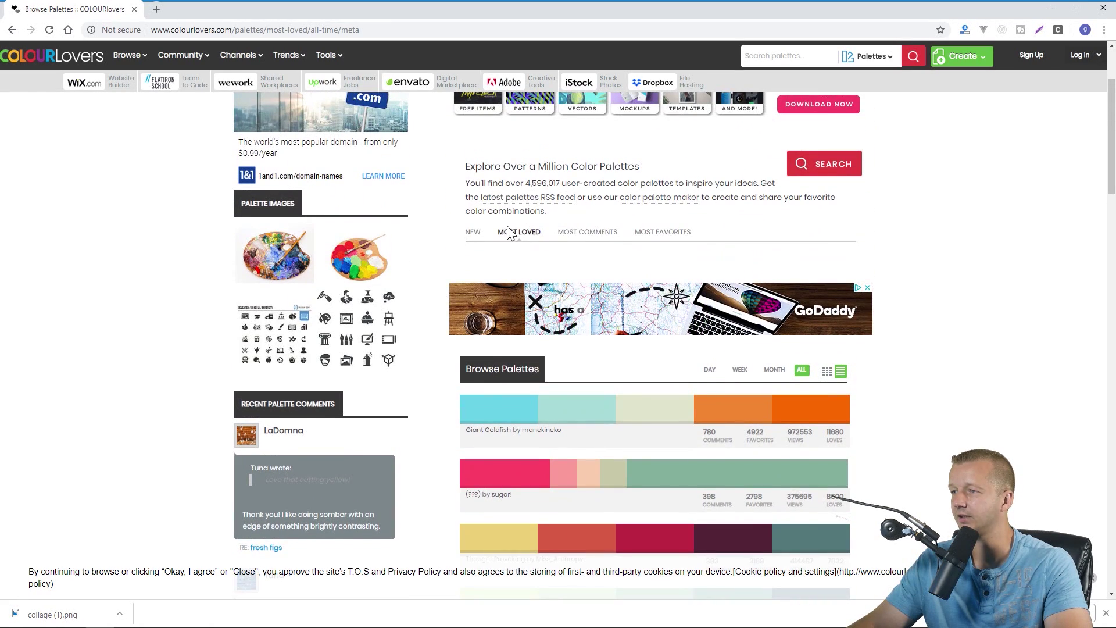
{"action": "scroll", "coordinate": [911, 361], "scroll_direction": "down", "scroll_amount": 2}
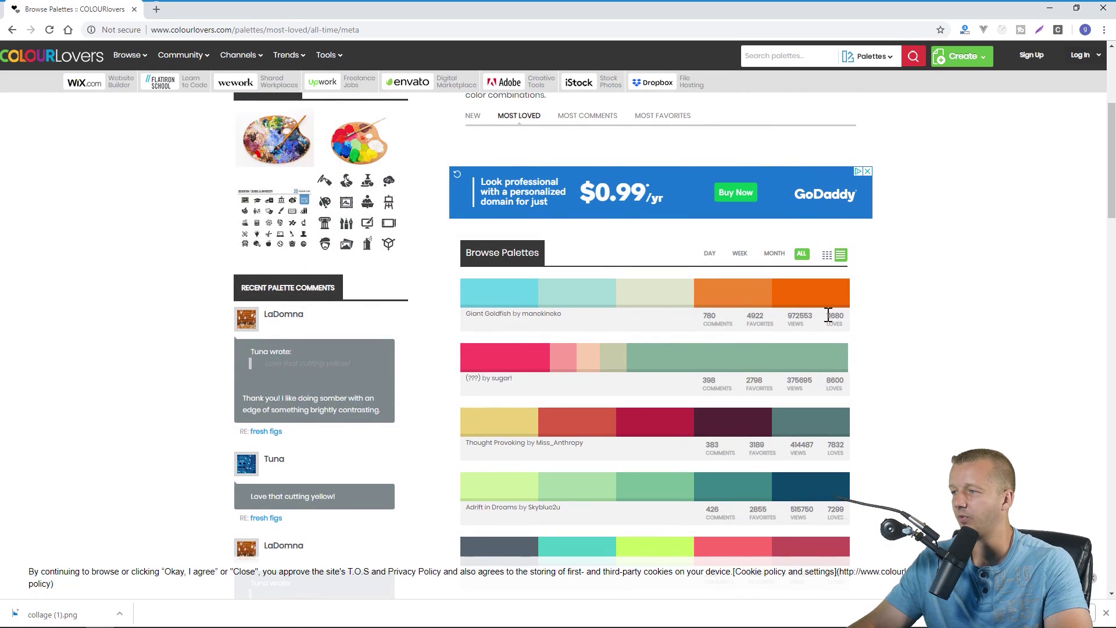
{"action": "left_click", "coordinate": [854, 332]}
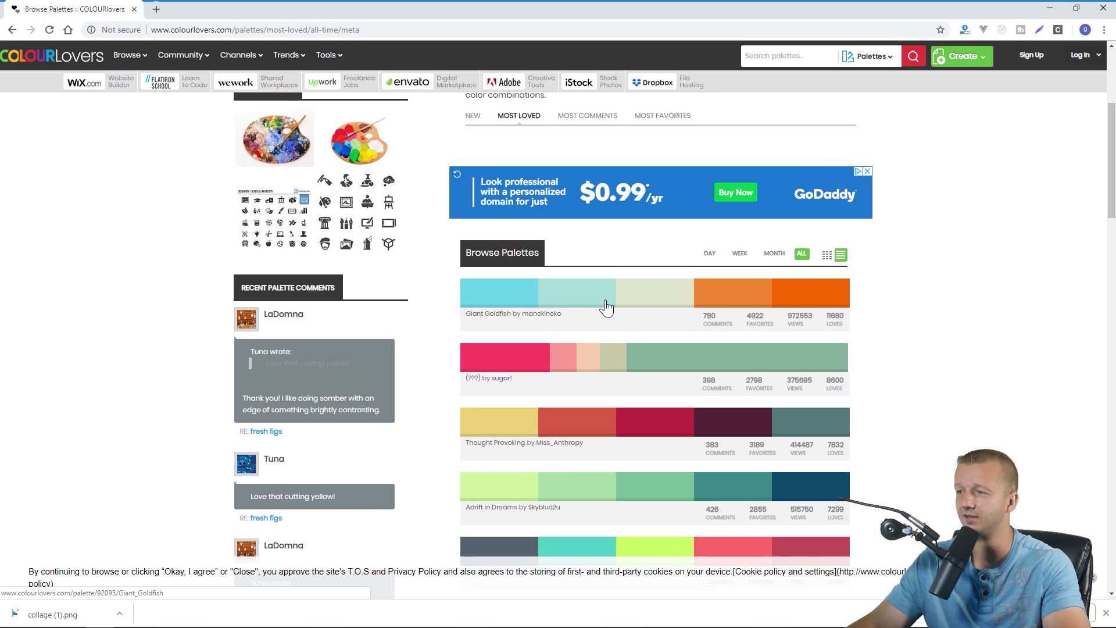
{"action": "scroll", "coordinate": [905, 367], "scroll_direction": "down", "scroll_amount": 4}
{"action": "scroll", "coordinate": [905, 368], "scroll_direction": "down", "scroll_amount": 15}
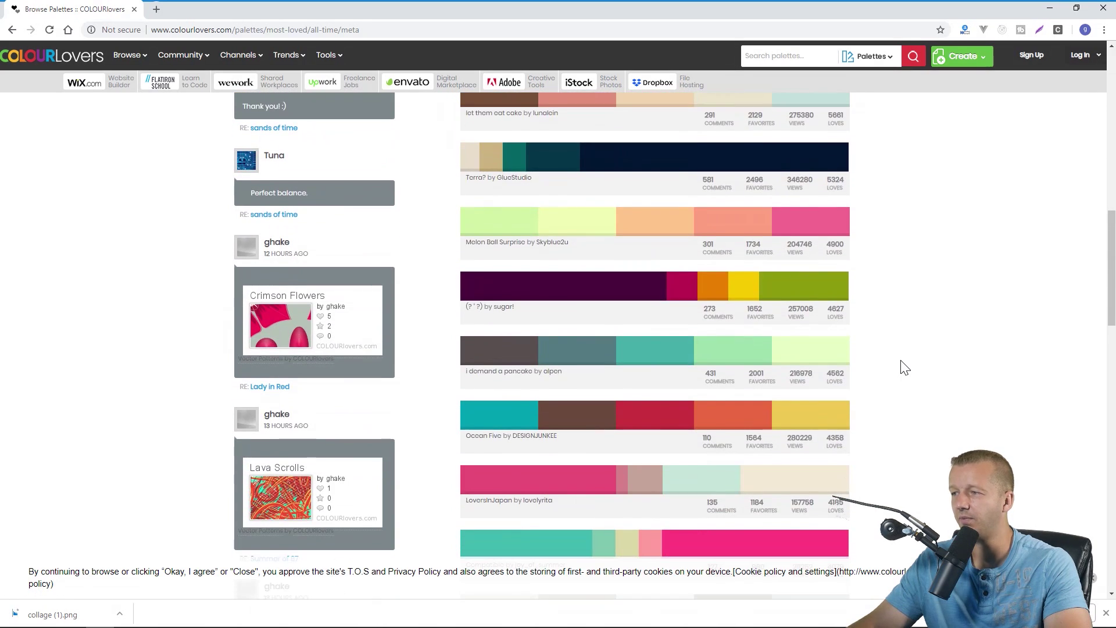
Open the Giant Goldfish palette from the most loved list and examine its colors with HEX and RGB codes, tags and comments.
{"action": "scroll", "coordinate": [905, 368], "scroll_direction": "up", "scroll_amount": 20}
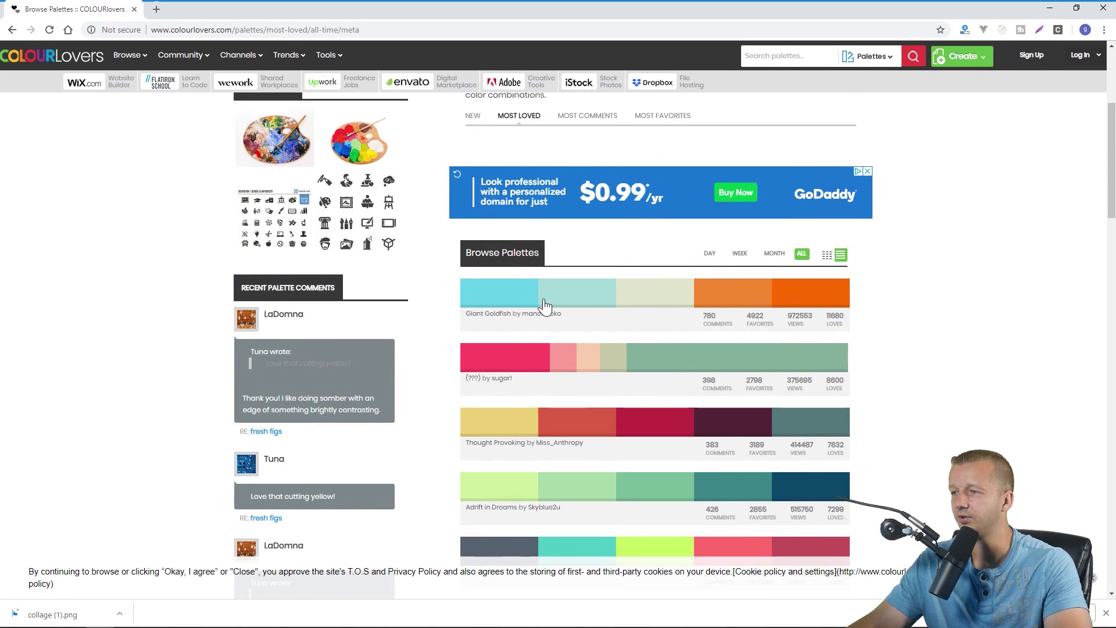
{"action": "left_click", "coordinate": [545, 305]}
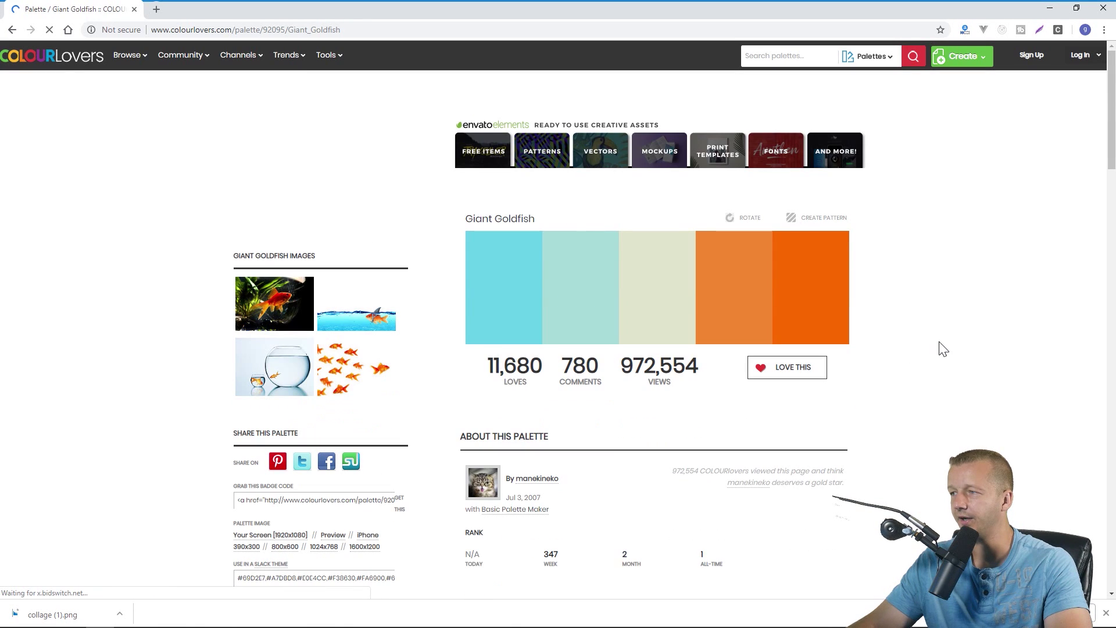
{"action": "scroll", "coordinate": [946, 346], "scroll_direction": "down", "scroll_amount": 1}
{"action": "scroll", "coordinate": [946, 345], "scroll_direction": "down", "scroll_amount": 4}
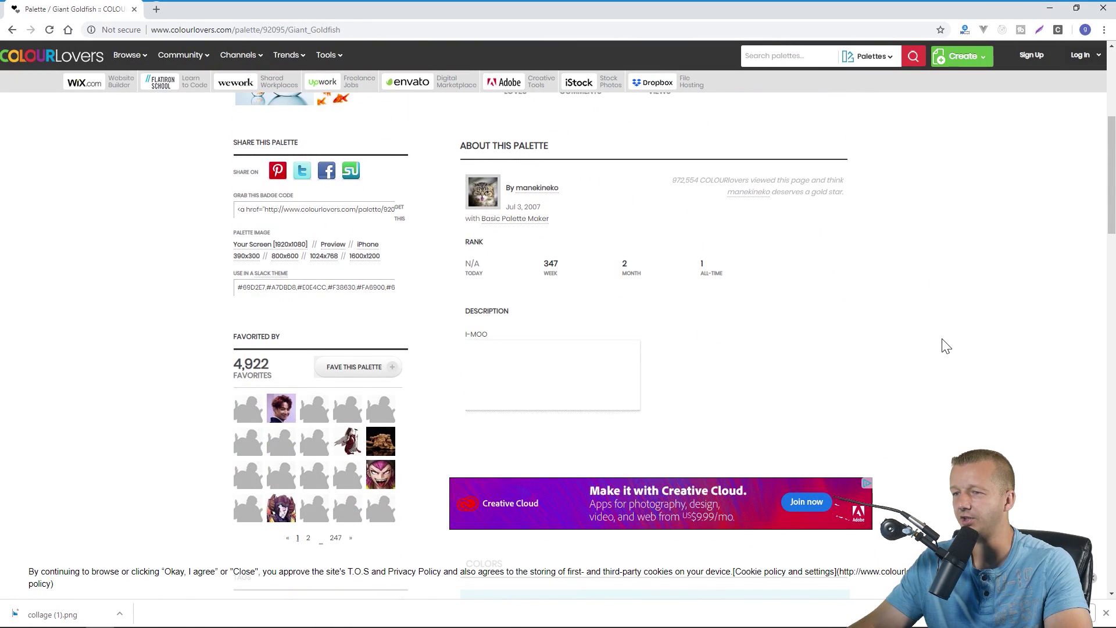
{"action": "scroll", "coordinate": [946, 346], "scroll_direction": "down", "scroll_amount": 7}
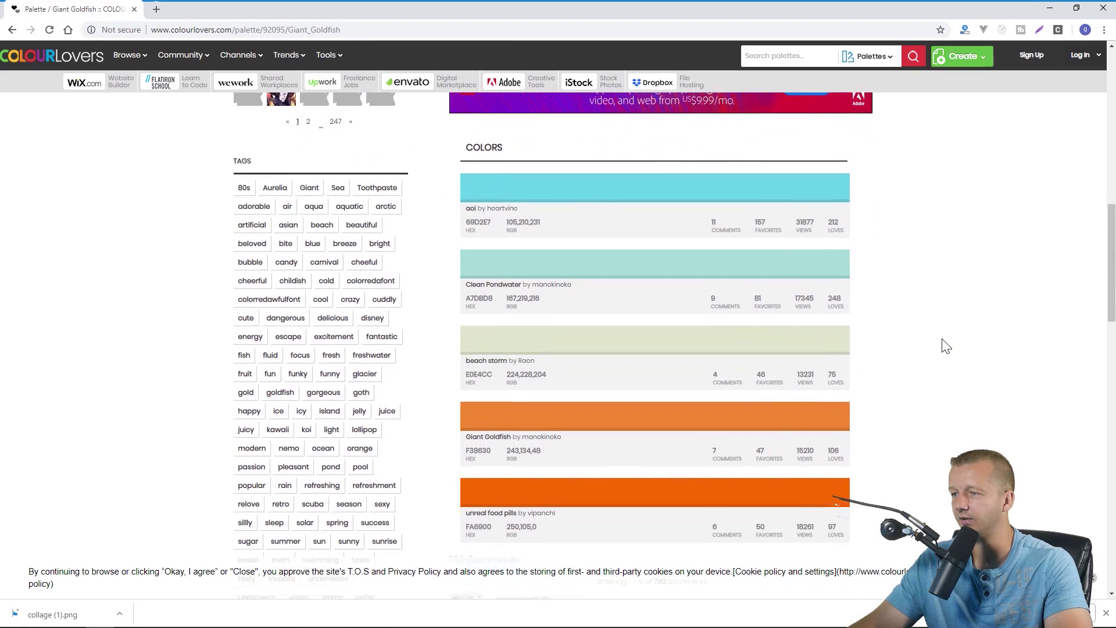
{"action": "scroll", "coordinate": [944, 345], "scroll_direction": "down", "scroll_amount": 3}
{"action": "scroll", "coordinate": [941, 344], "scroll_direction": "up", "scroll_amount": 4}
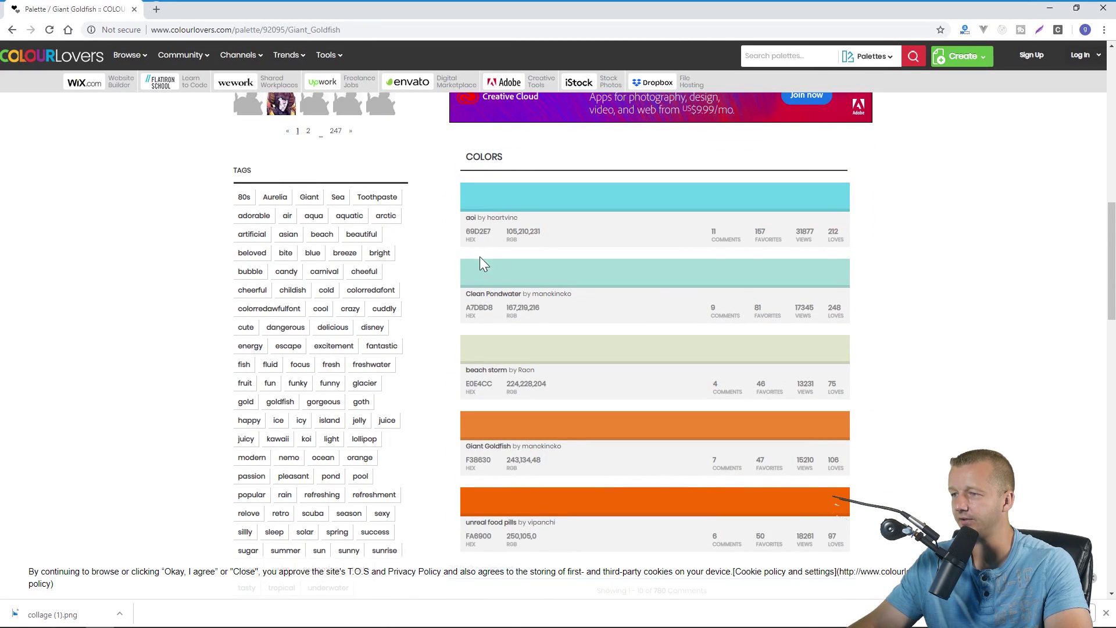
{"action": "scroll", "coordinate": [890, 428], "scroll_direction": "down", "scroll_amount": 3}
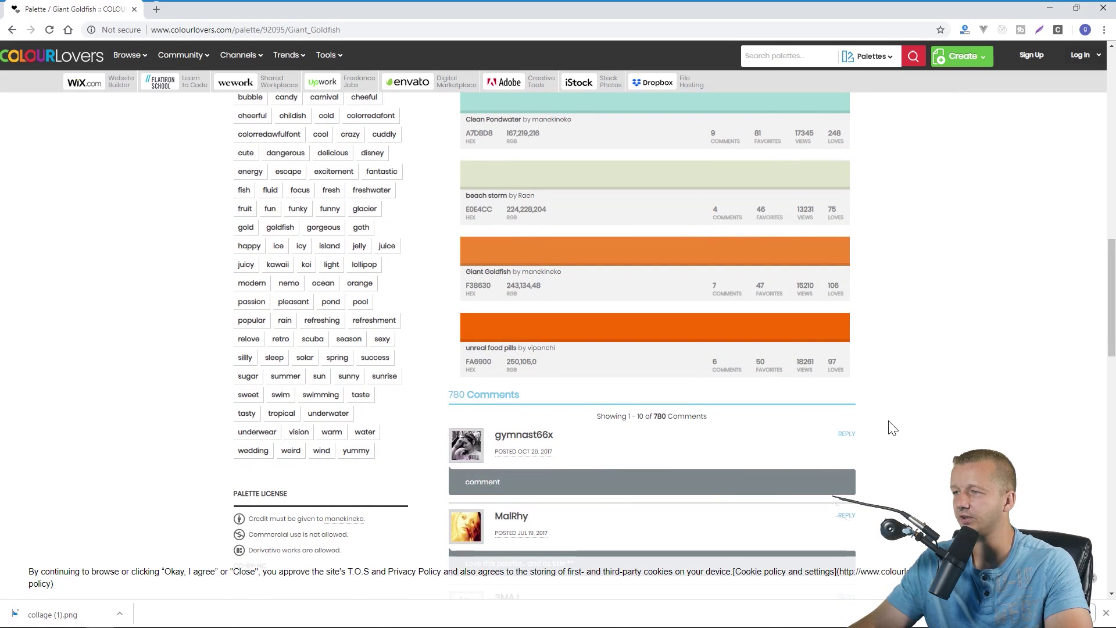
{"action": "scroll", "coordinate": [895, 425], "scroll_direction": "up", "scroll_amount": 4}
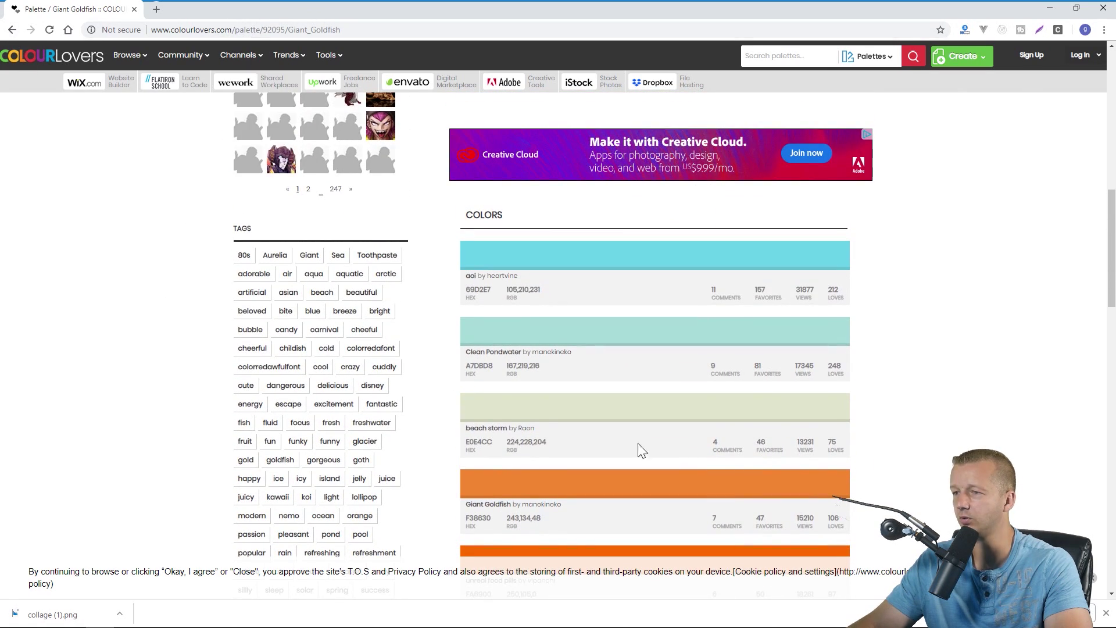
{"action": "scroll", "coordinate": [908, 434], "scroll_direction": "down", "scroll_amount": 5}
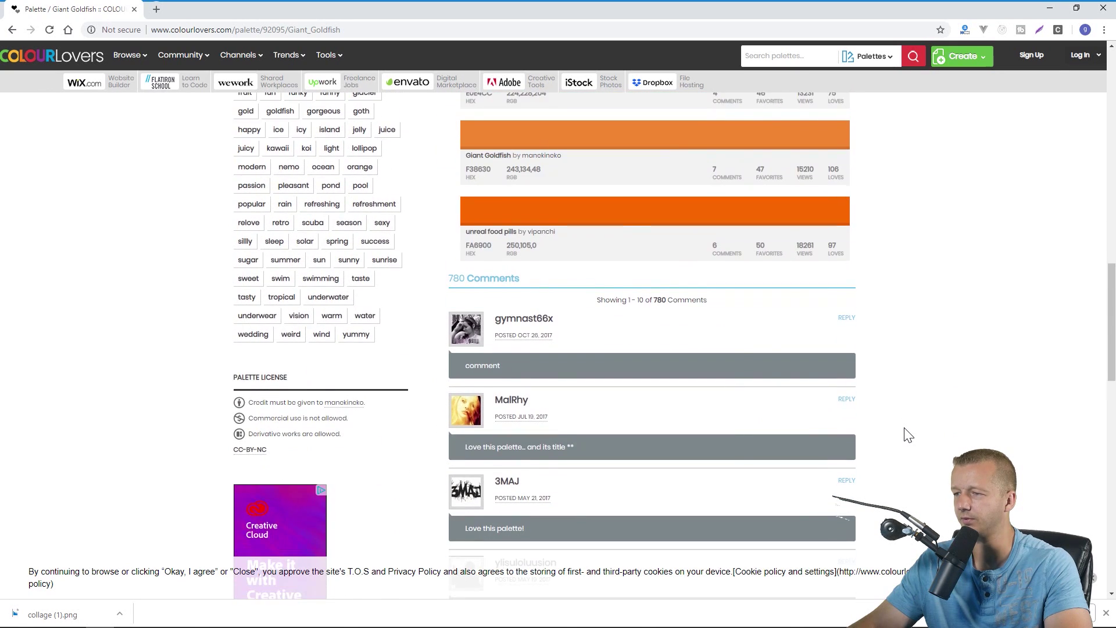
{"action": "scroll", "coordinate": [908, 434], "scroll_direction": "up", "scroll_amount": 10}
{"action": "scroll", "coordinate": [909, 437], "scroll_direction": "up", "scroll_amount": 3}
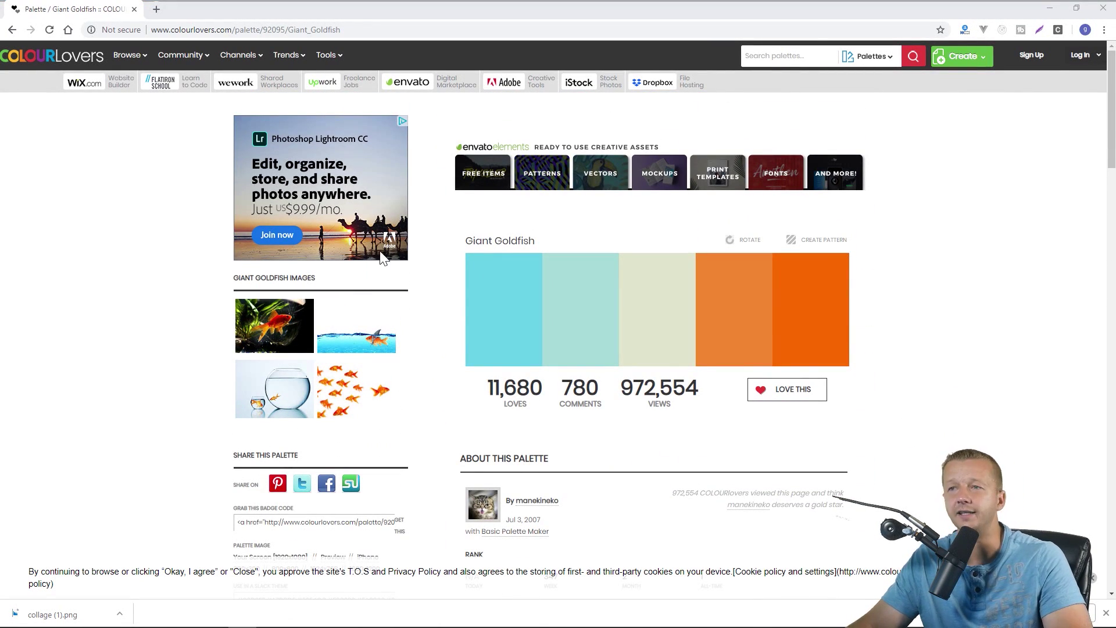
{"action": "left_click", "coordinate": [365, 30]}
{"action": "type", "text": "https://coolors.co/"}
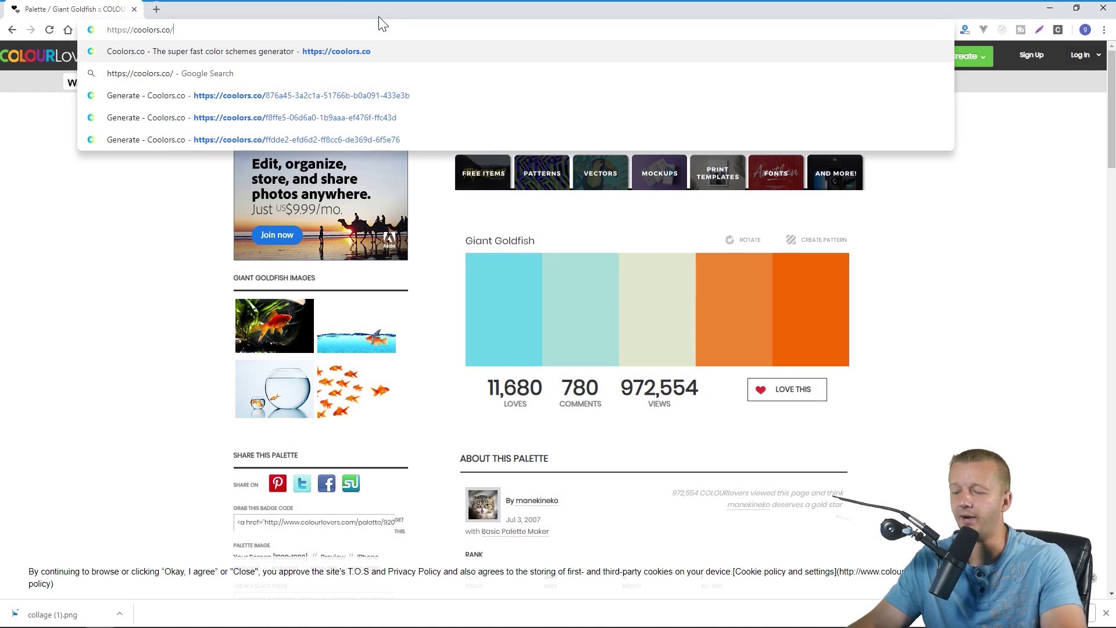
{"action": "key", "text": "Return"}
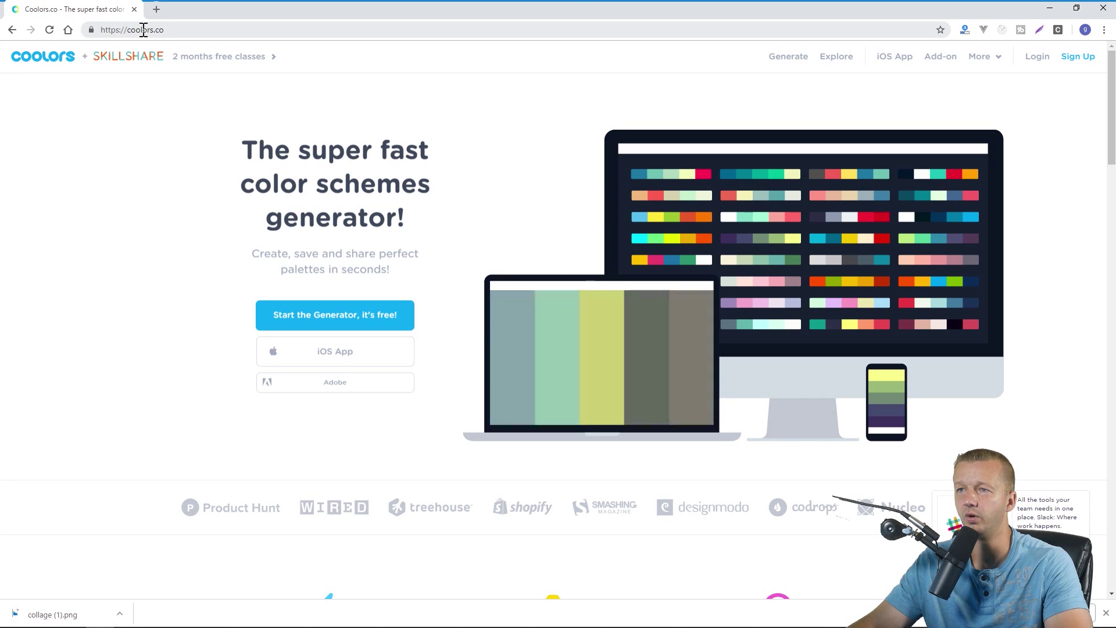
{"action": "left_click", "coordinate": [320, 324]}
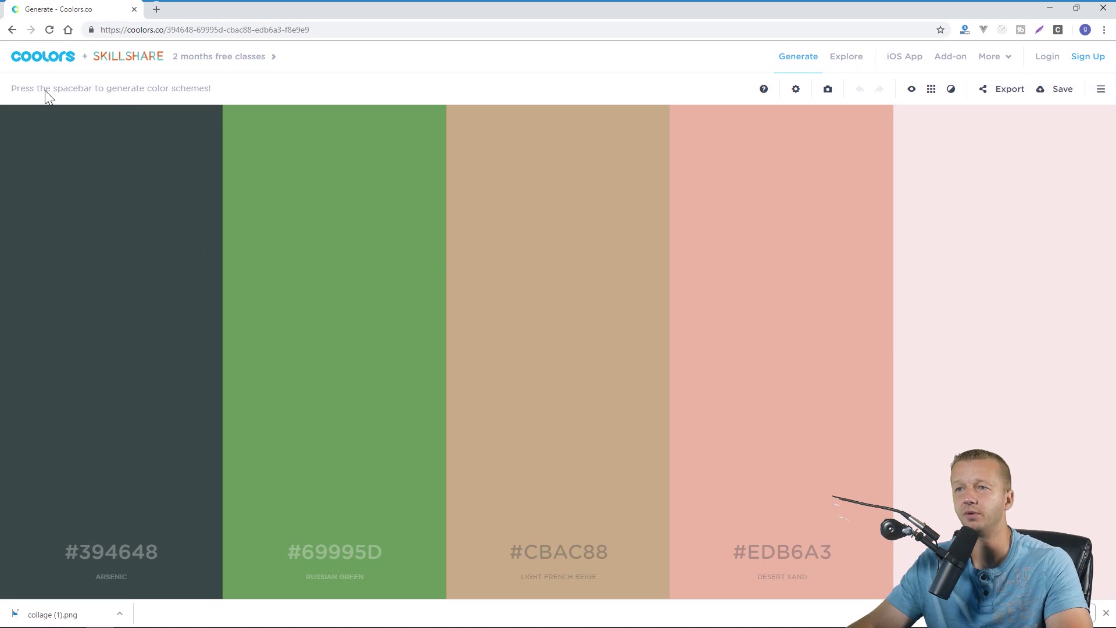
{"action": "key", "text": "space"}
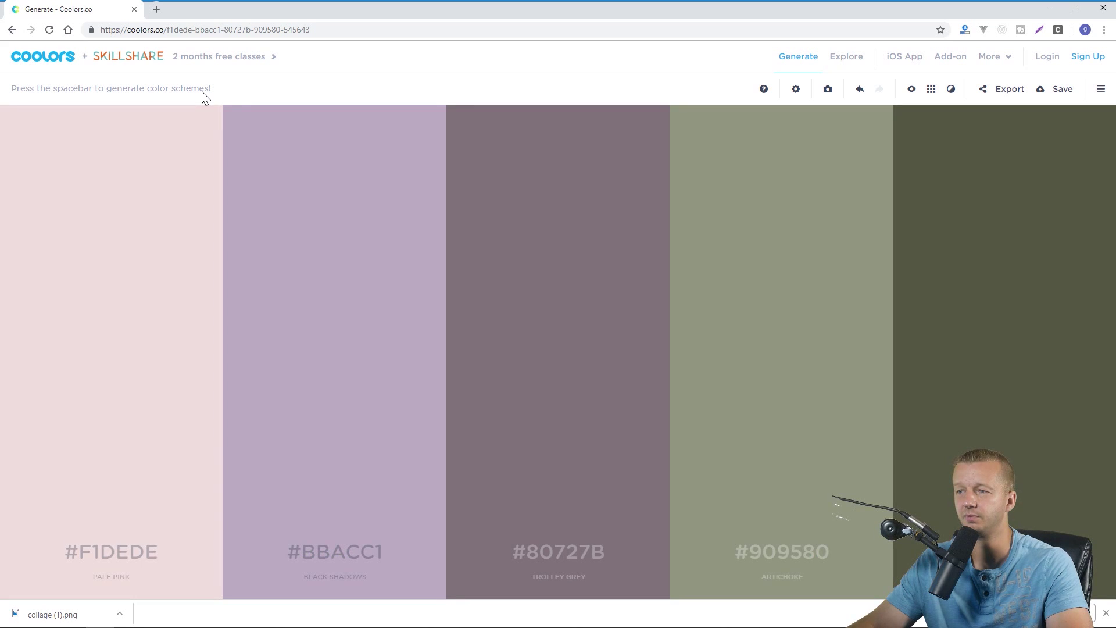
{"action": "key", "text": "space"}
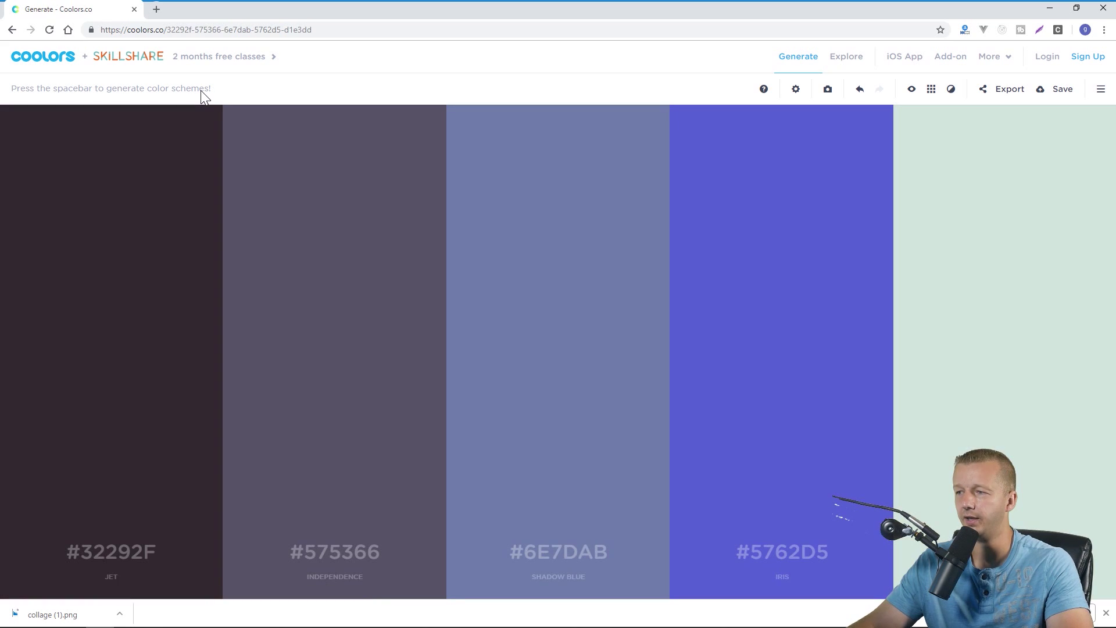
Look at the alternative shades and the HSB adjustment options of the first color, #32292F, keeping the color as it is.
{"action": "mouse_move", "coordinate": [176, 366]}
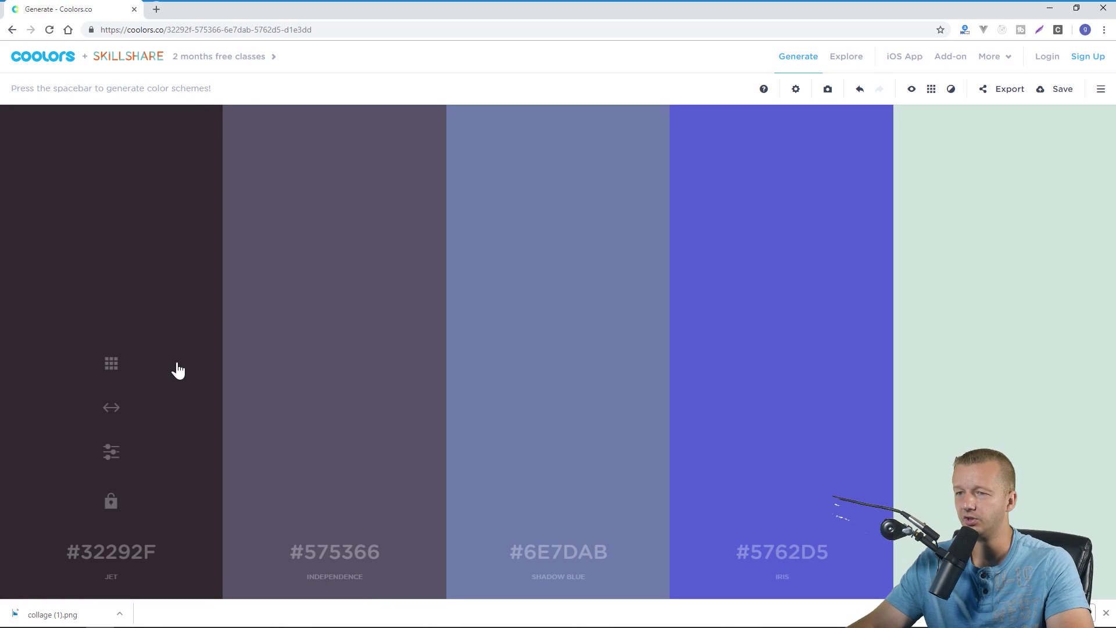
{"action": "left_click", "coordinate": [111, 364]}
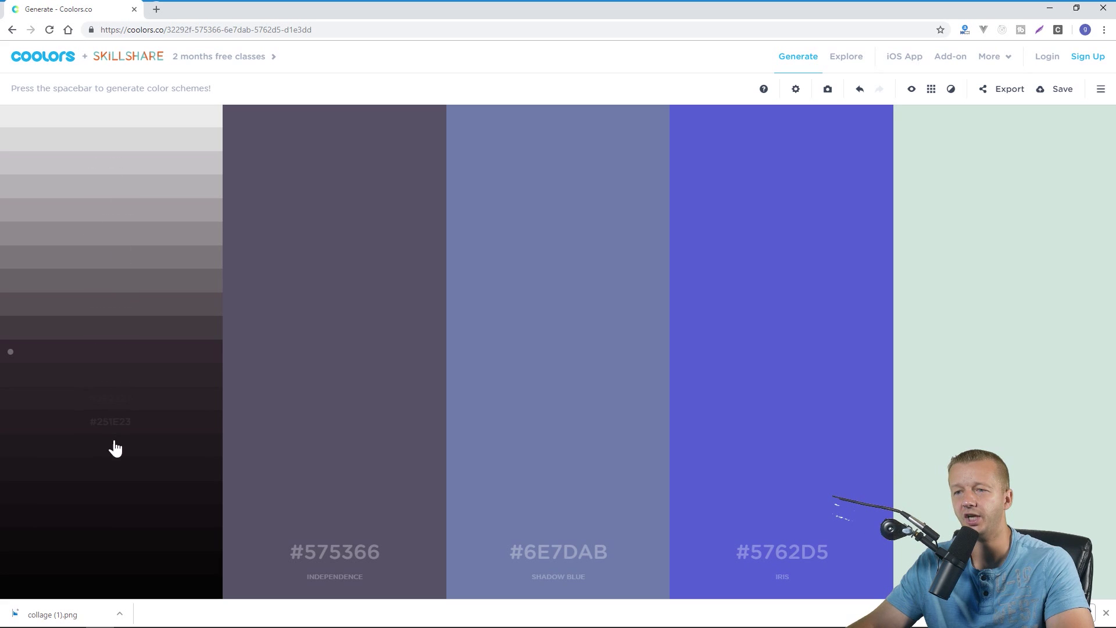
{"action": "left_click", "coordinate": [141, 356]}
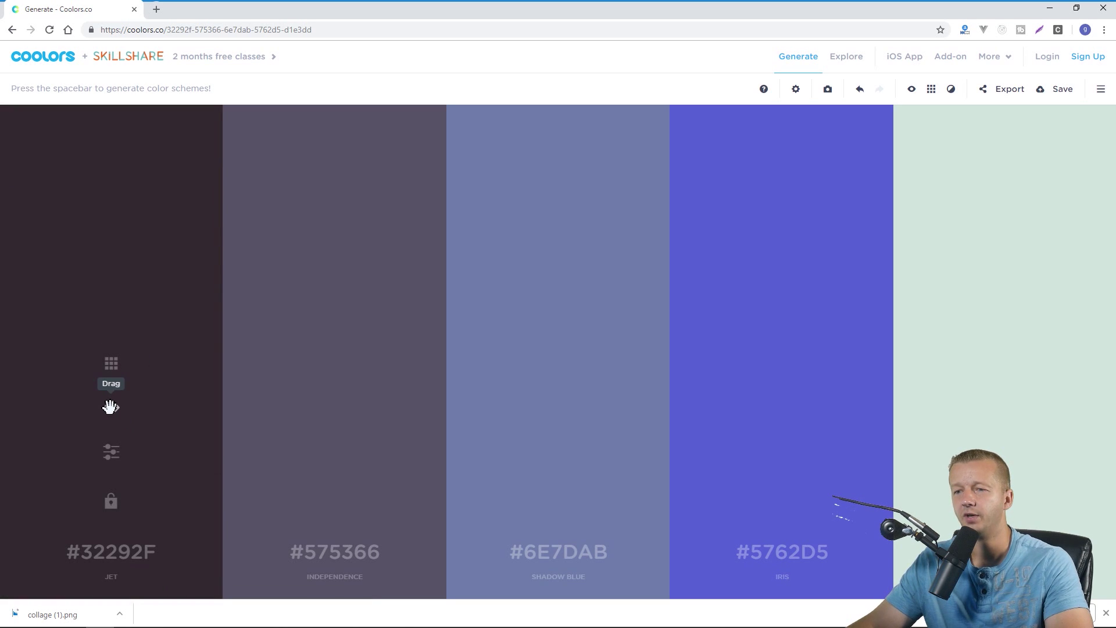
{"action": "left_click_drag", "start_coordinate": [111, 406], "coordinate": [134, 407]}
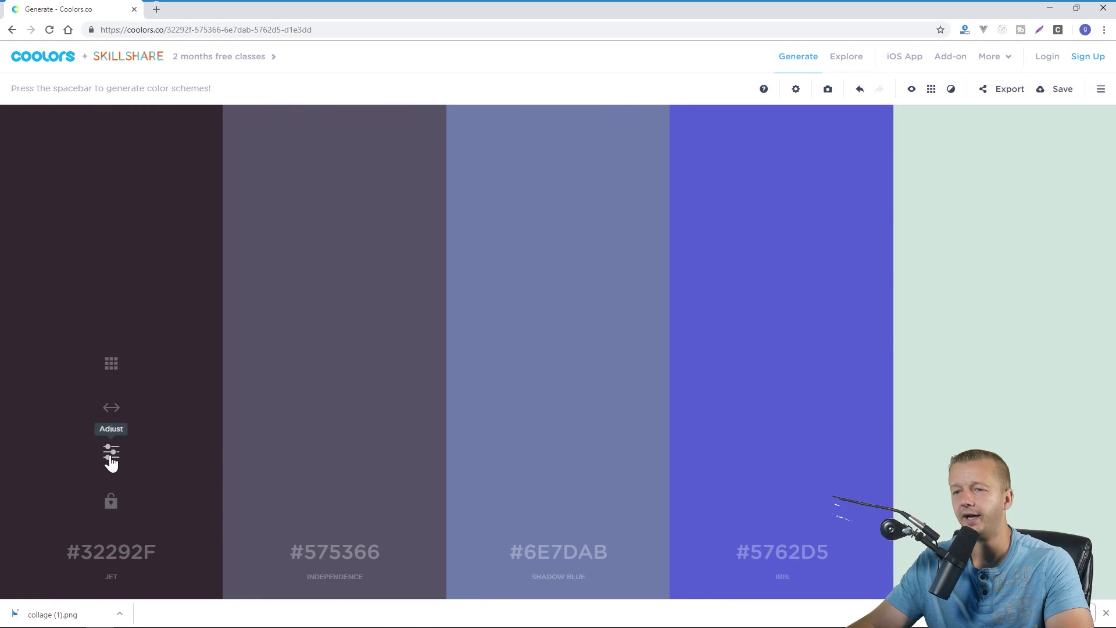
{"action": "left_click", "coordinate": [110, 457]}
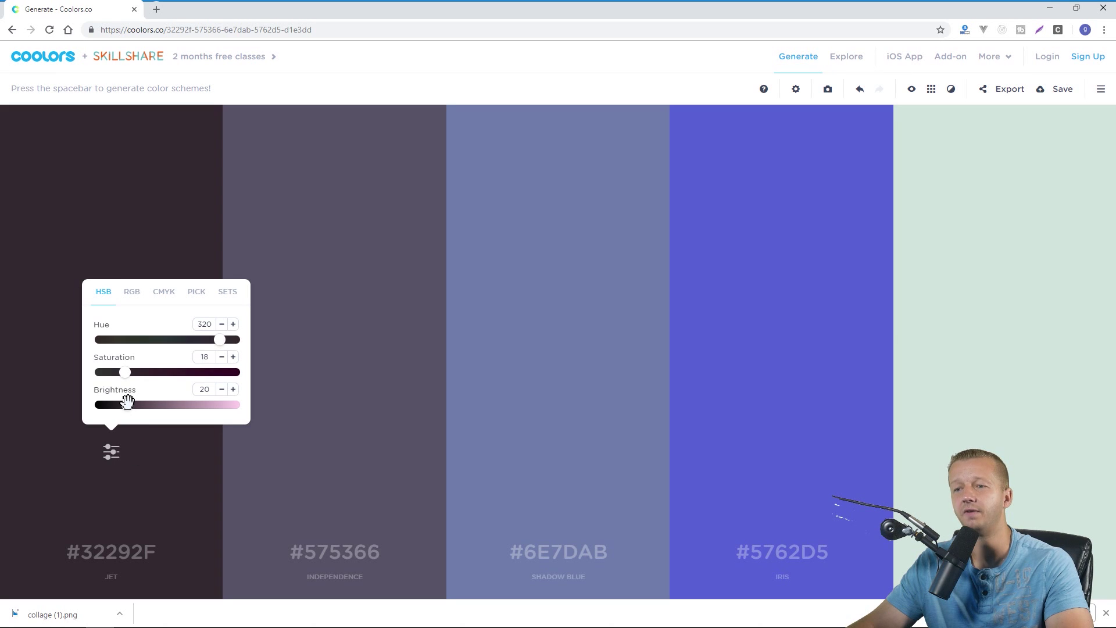
{"action": "left_click", "coordinate": [48, 194]}
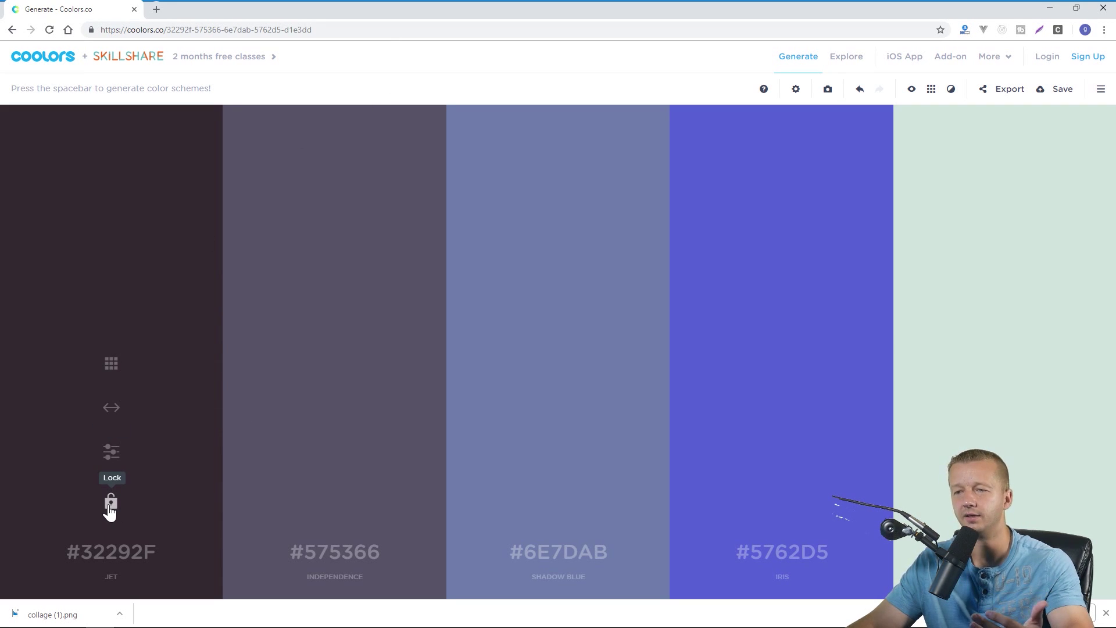
Lock the first two colors, #32292F and #575366, and generate new colors for the rest of the scheme.
{"action": "left_click", "coordinate": [111, 506]}
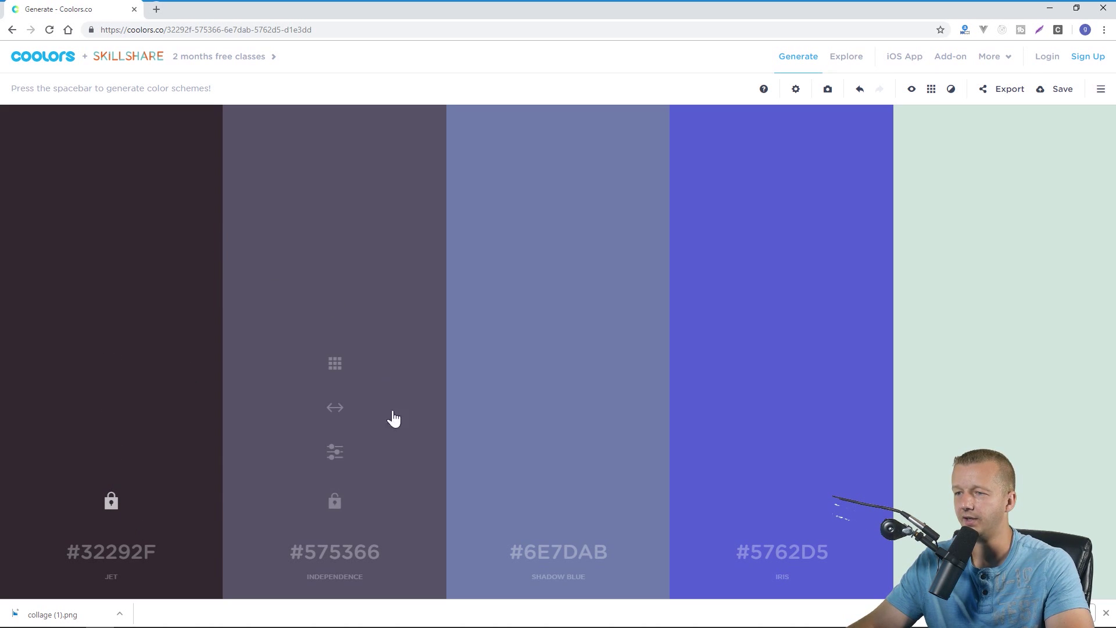
{"action": "left_click", "coordinate": [335, 503]}
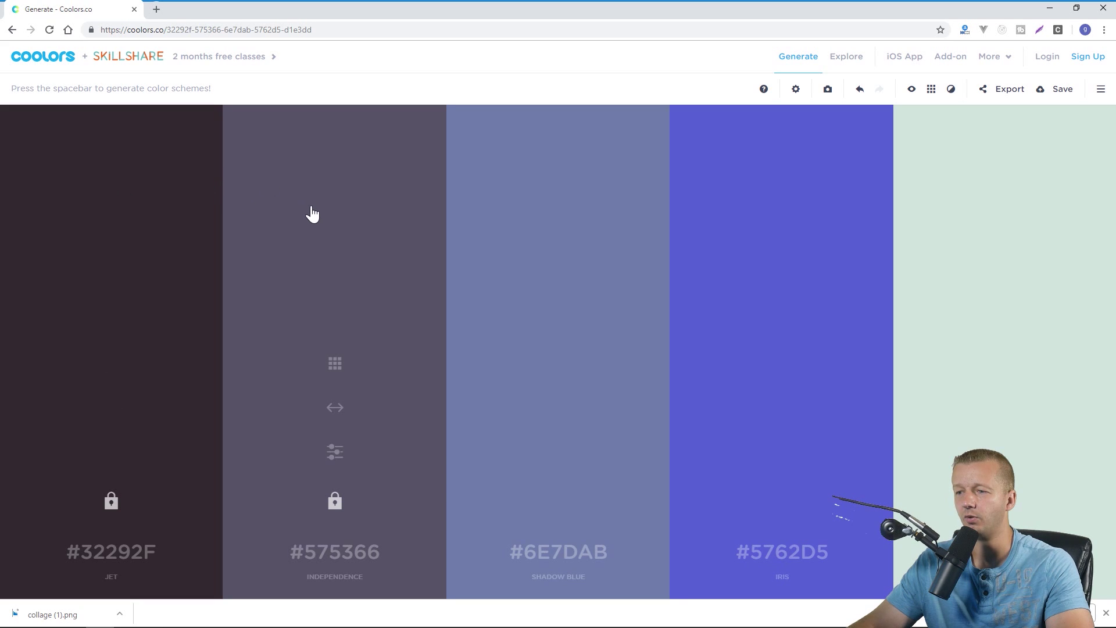
{"action": "key", "text": "space"}
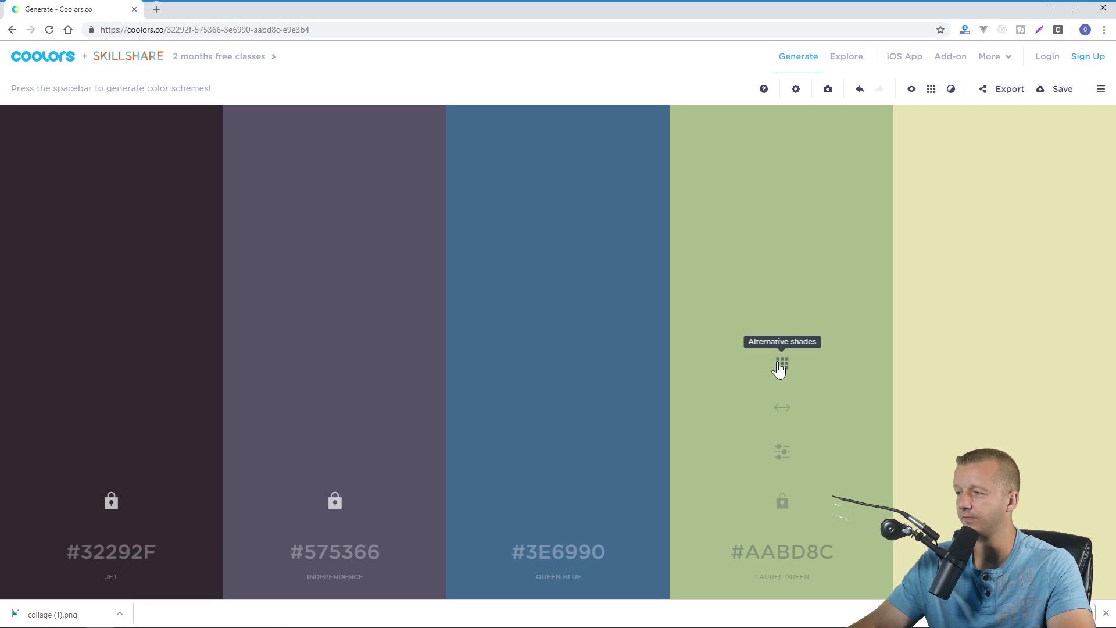
Move Laurel Green #AABD8C to the third position of the scheme and lock it there.
{"action": "left_click", "coordinate": [782, 503]}
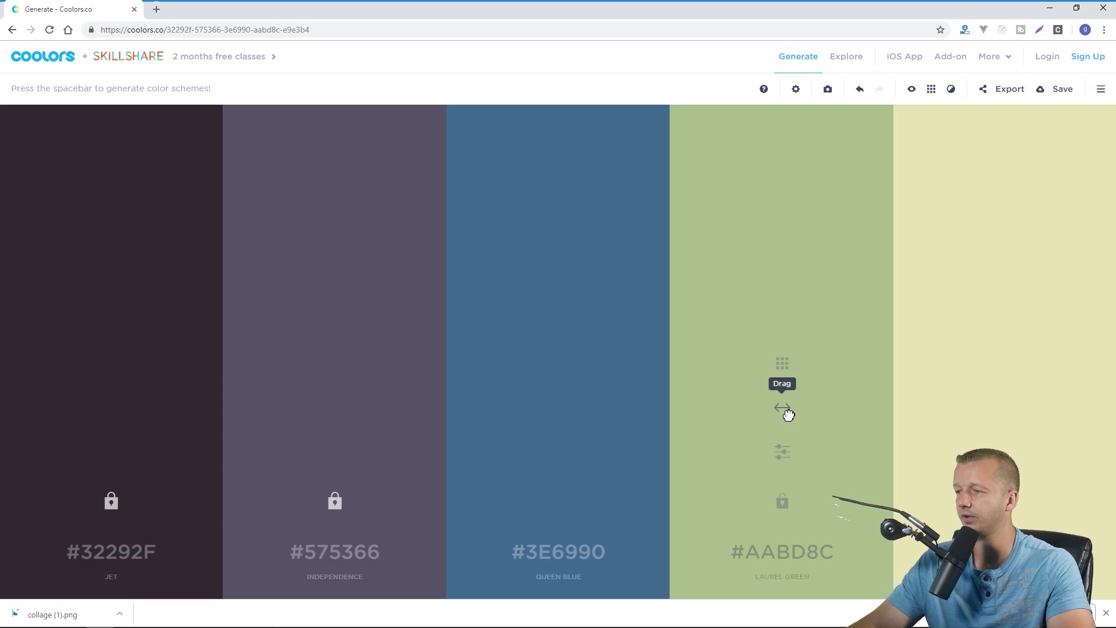
{"action": "left_click_drag", "start_coordinate": [782, 407], "coordinate": [553, 416]}
{"action": "left_click", "coordinate": [559, 503]}
{"action": "left_click", "coordinate": [559, 505]}
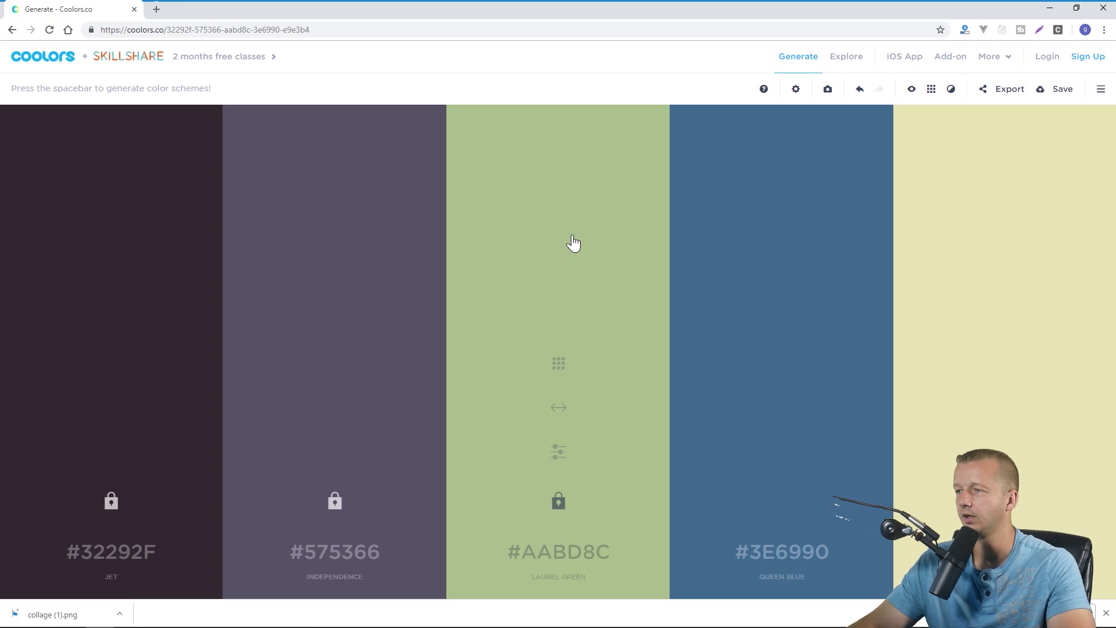
Regenerate the two unlocked colors repeatedly until the fourth color is Dark Vanilla #DCCCA3.
{"action": "key", "text": "space"}
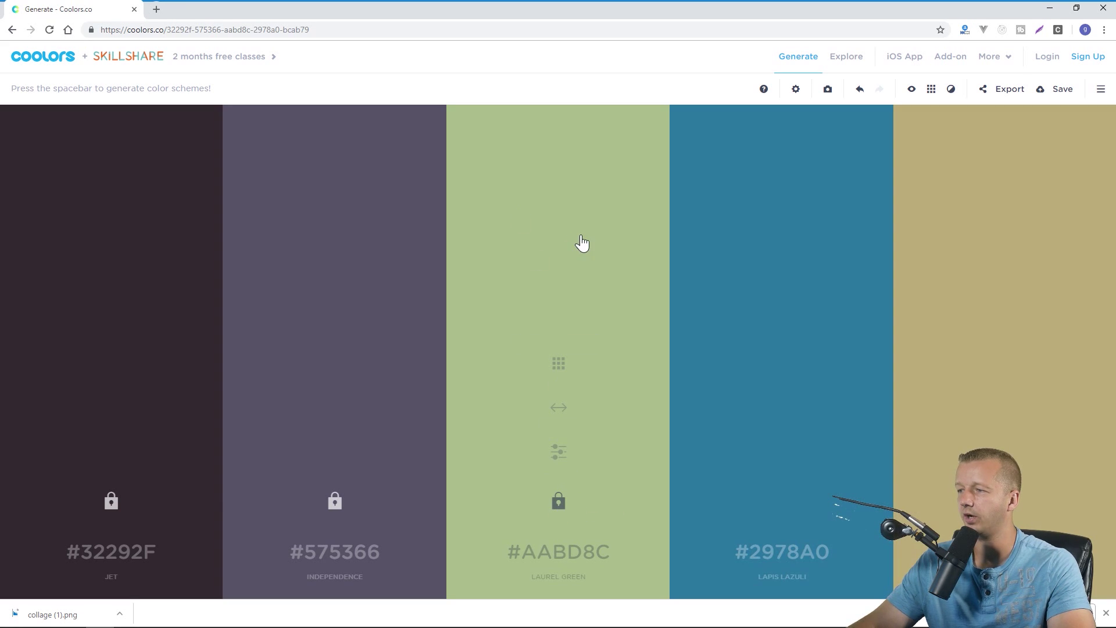
{"action": "key", "text": "space"}
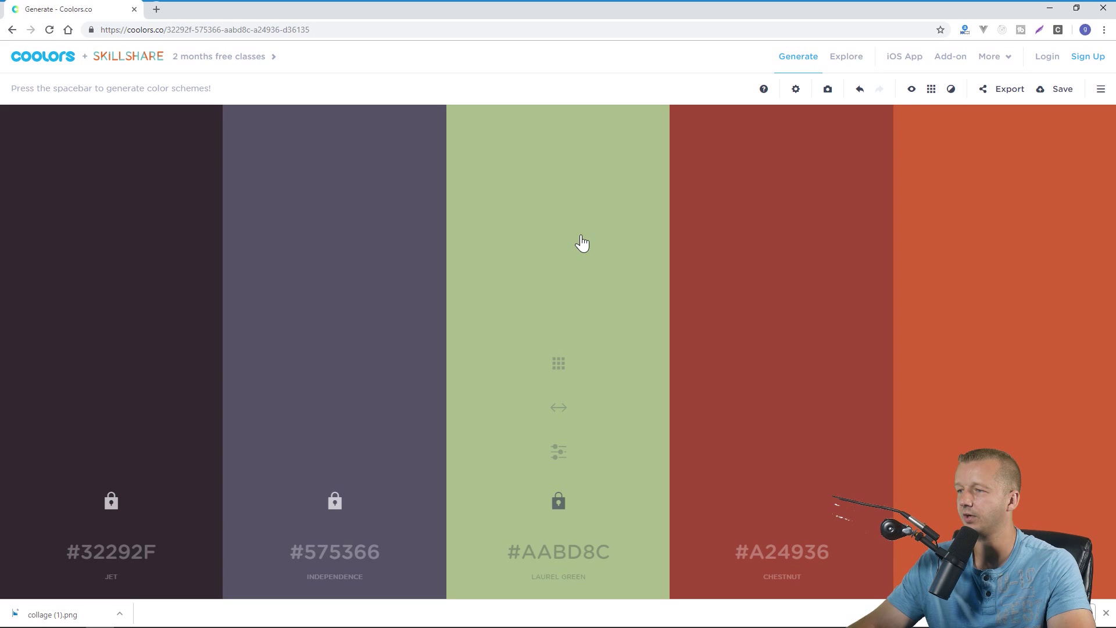
{"action": "key", "text": "space"}
{"action": "key", "text": "space"}
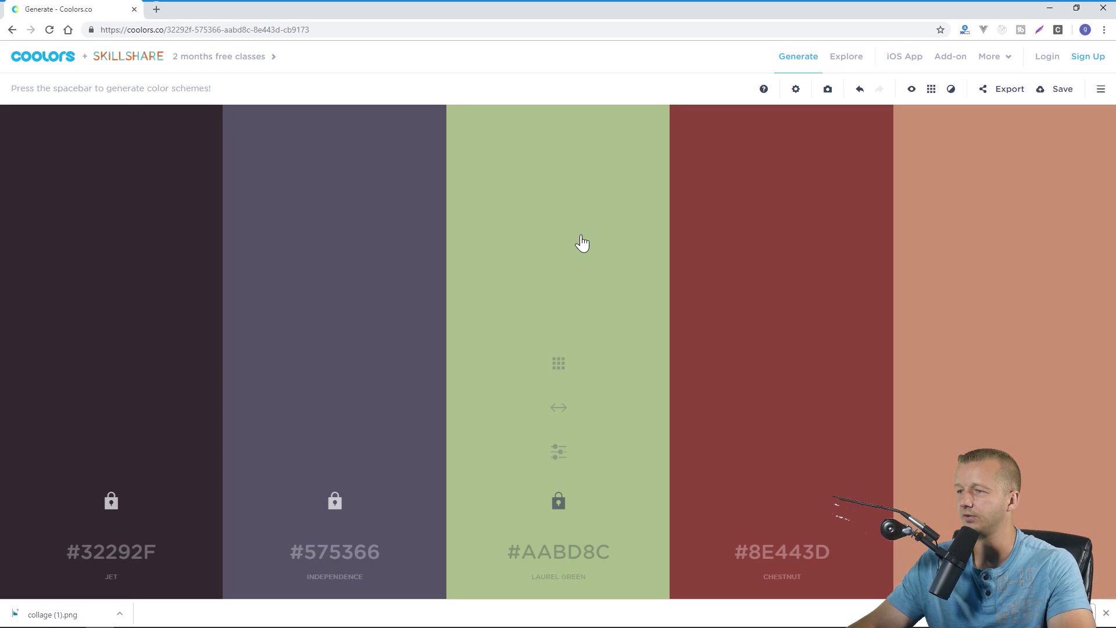
{"action": "key", "text": "space"}
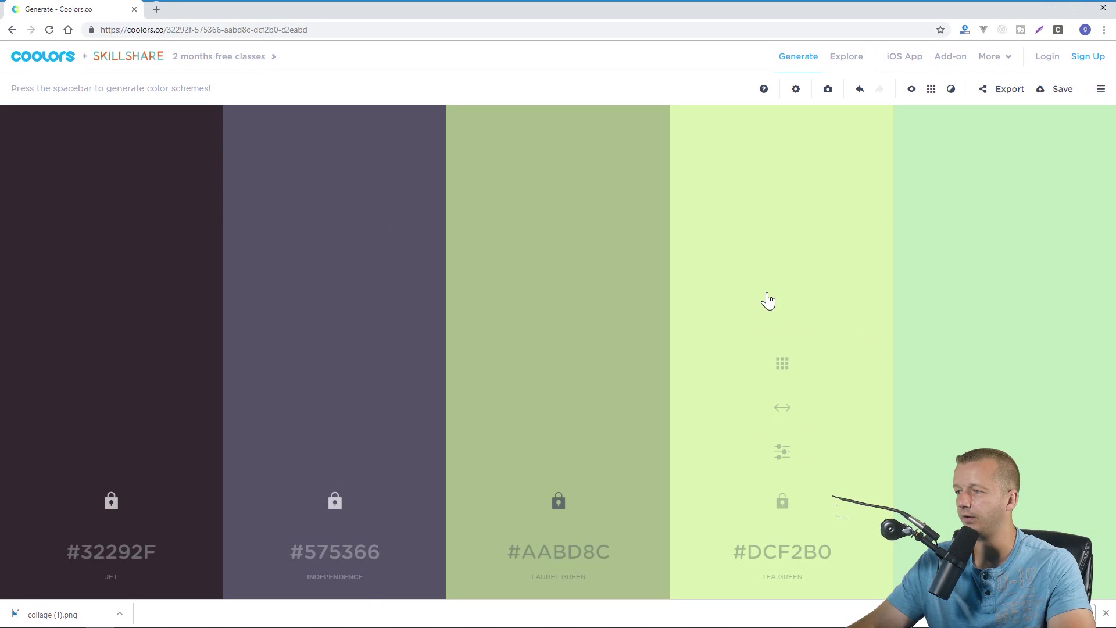
{"action": "key", "text": "space"}
{"action": "key", "text": "space"}
{"action": "key", "text": "space"}
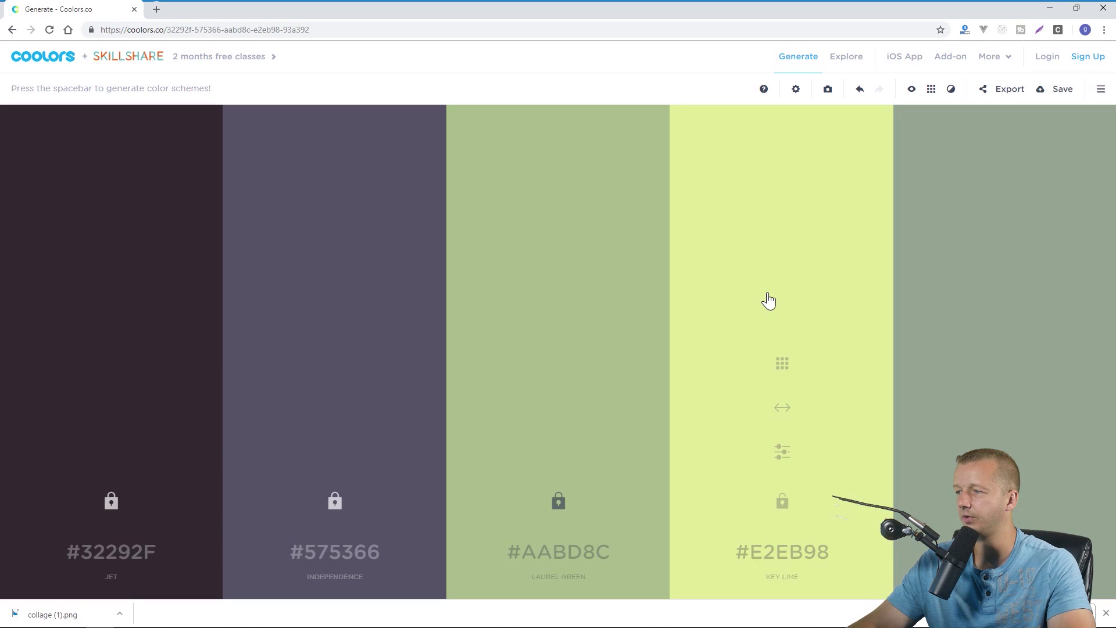
{"action": "key", "text": "space"}
{"action": "key", "text": "space"}
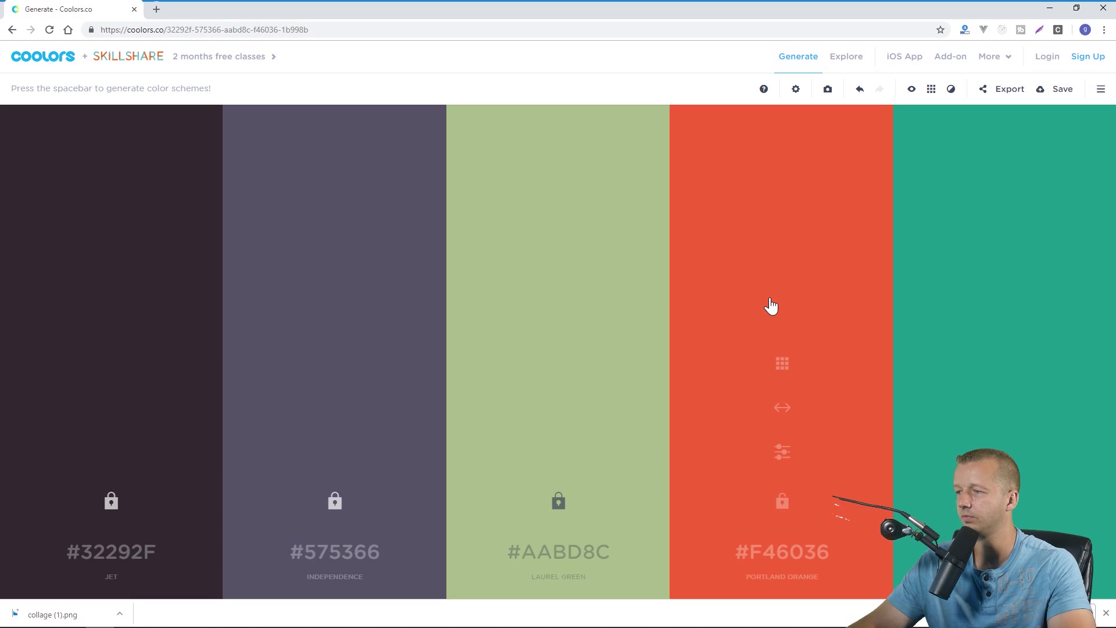
{"action": "key", "text": "space"}
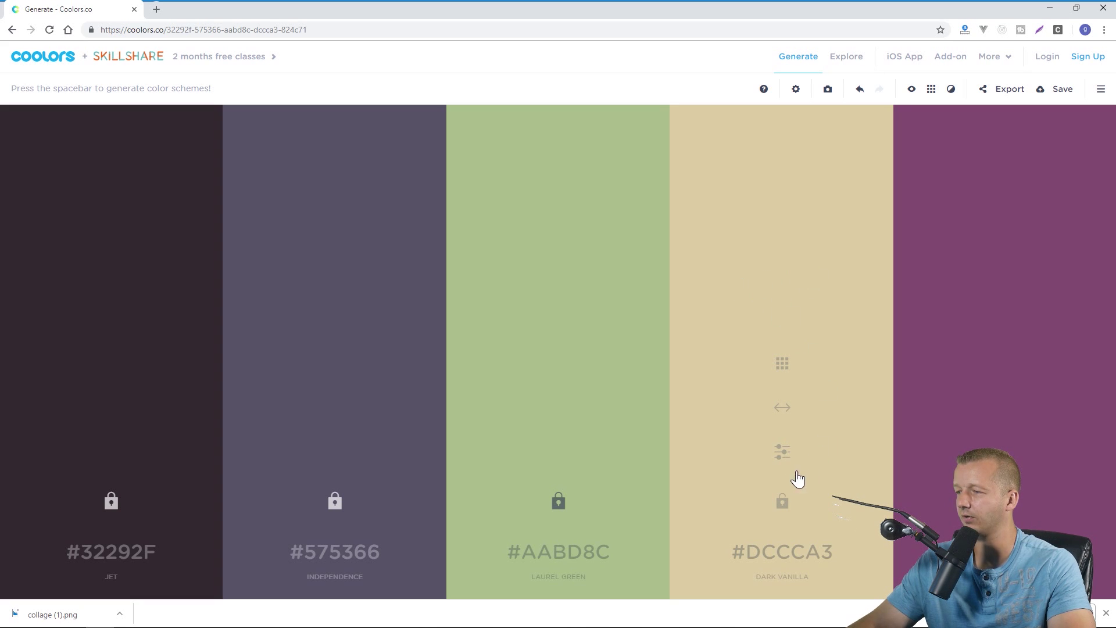
Lock the fourth color, #DCCCA3, and regenerate the last color twice, ending on the purple #77567A.
{"action": "left_click", "coordinate": [782, 503]}
{"action": "key", "text": "space"}
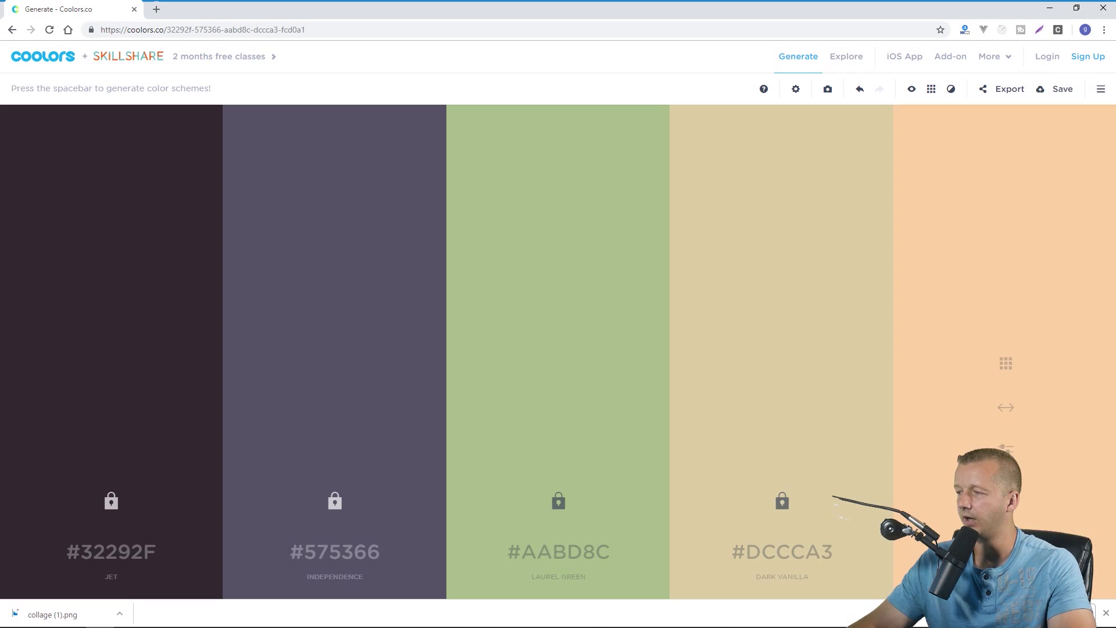
{"action": "key", "text": "space"}
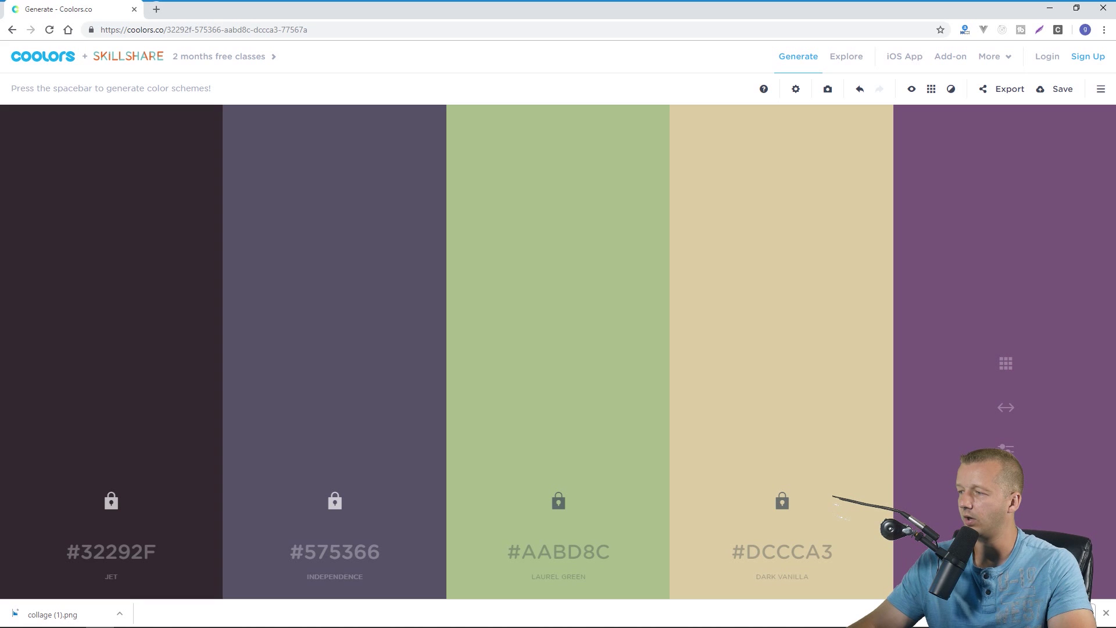
Set the last color to hue 234, saturation 7 and brightness 94, and move it to the second position of the scheme.
{"action": "left_click", "coordinate": [1006, 449]}
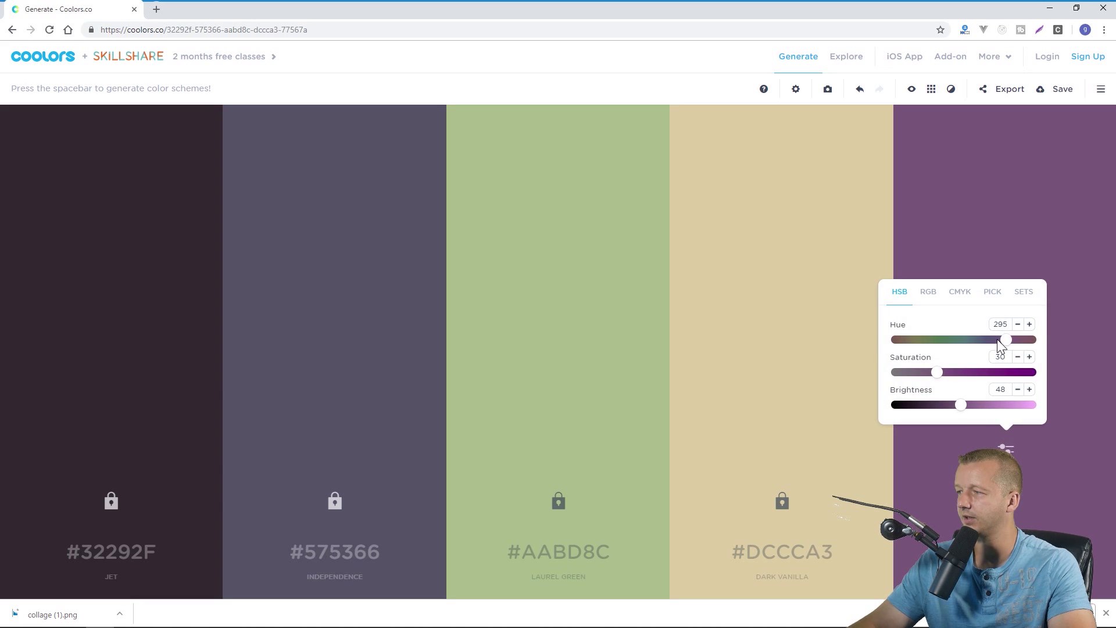
{"action": "left_click_drag", "start_coordinate": [1000, 340], "coordinate": [984, 339]}
{"action": "left_click_drag", "start_coordinate": [960, 405], "coordinate": [1024, 407]}
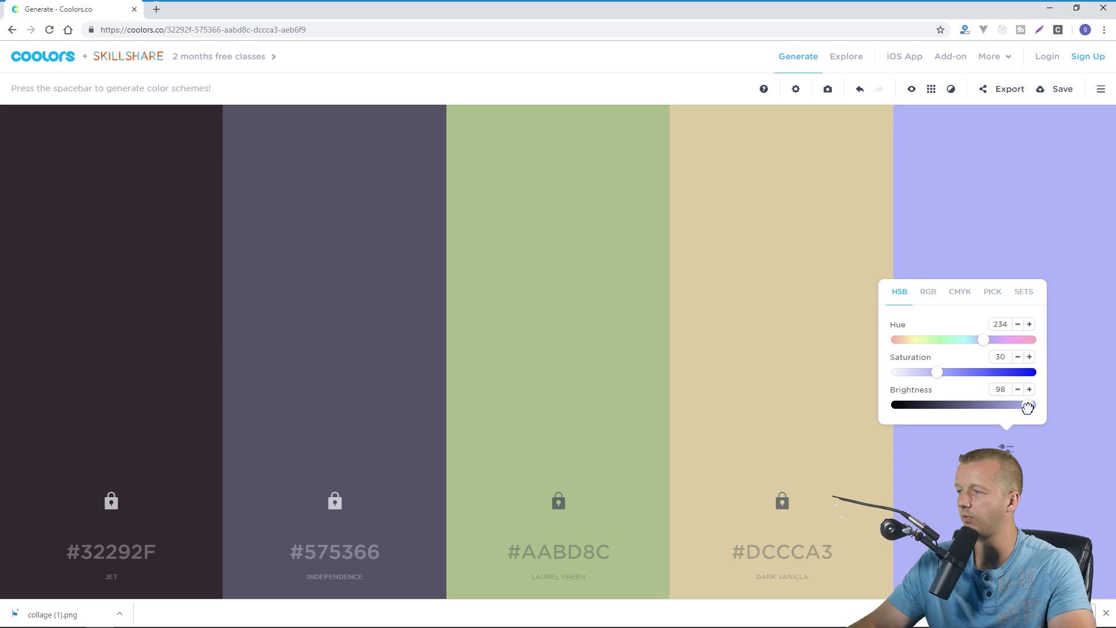
{"action": "left_click_drag", "start_coordinate": [936, 371], "coordinate": [906, 374]}
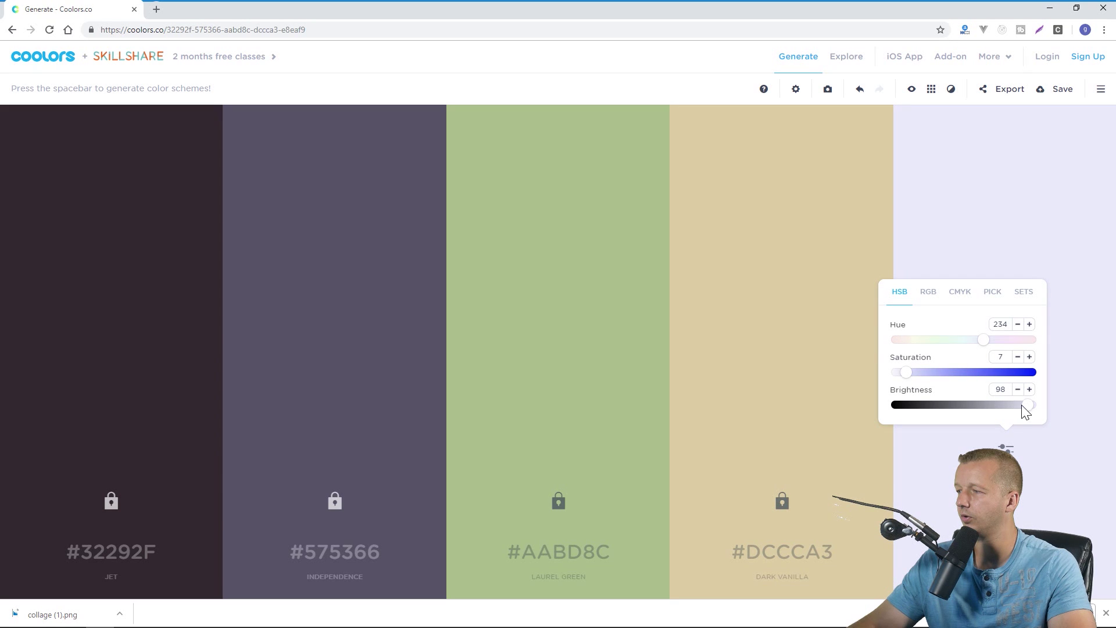
{"action": "left_click_drag", "start_coordinate": [1027, 402], "coordinate": [1021, 404]}
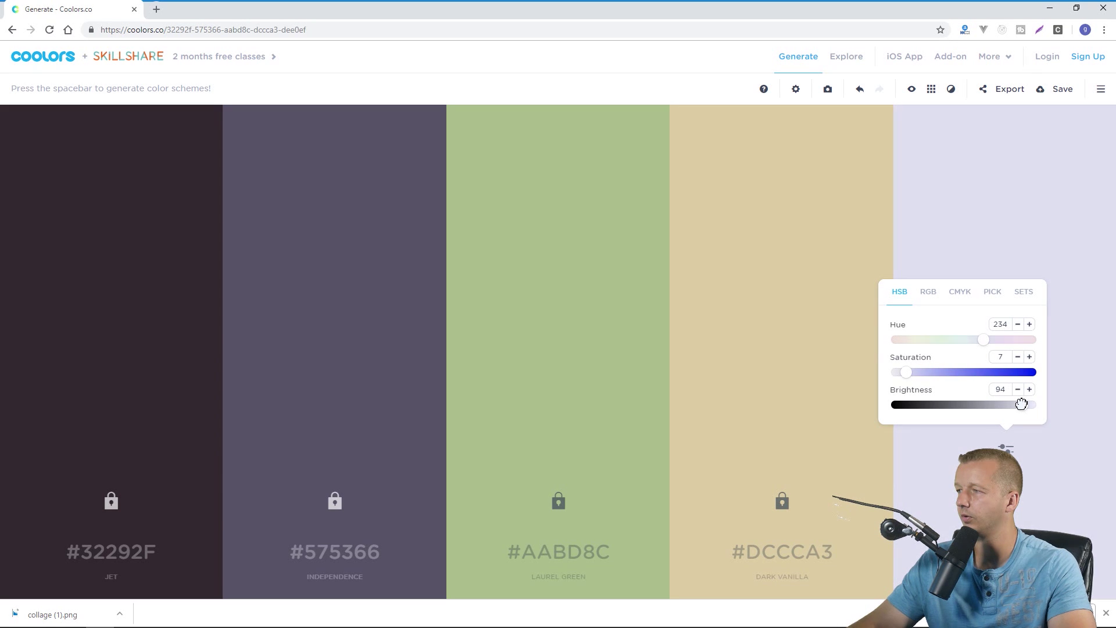
{"action": "left_click", "coordinate": [978, 431]}
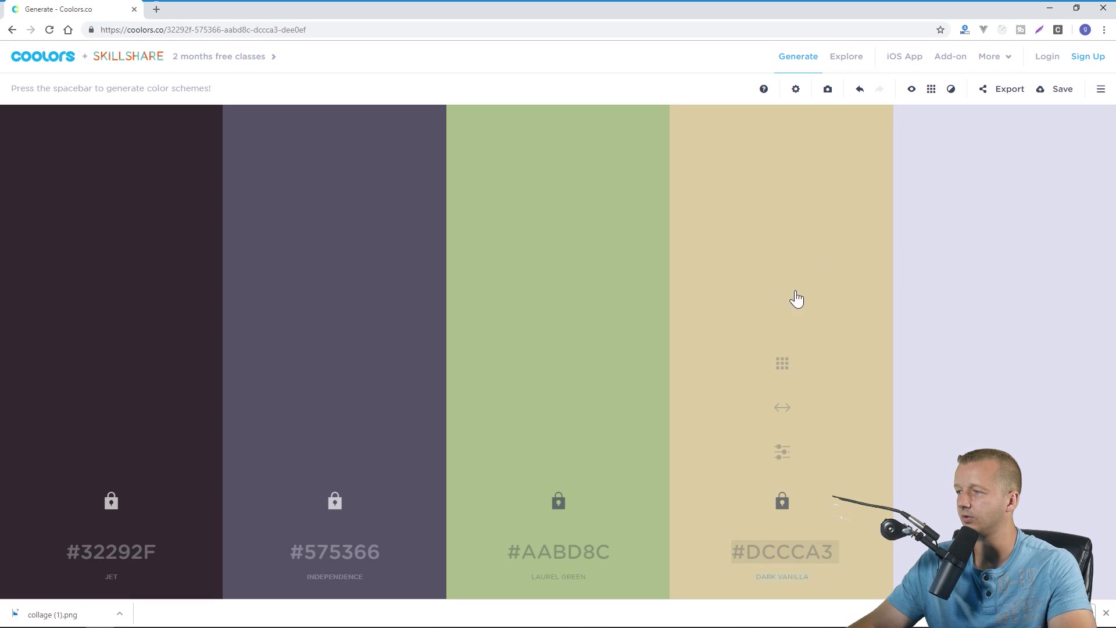
{"action": "left_click_drag", "start_coordinate": [1003, 406], "coordinate": [359, 460]}
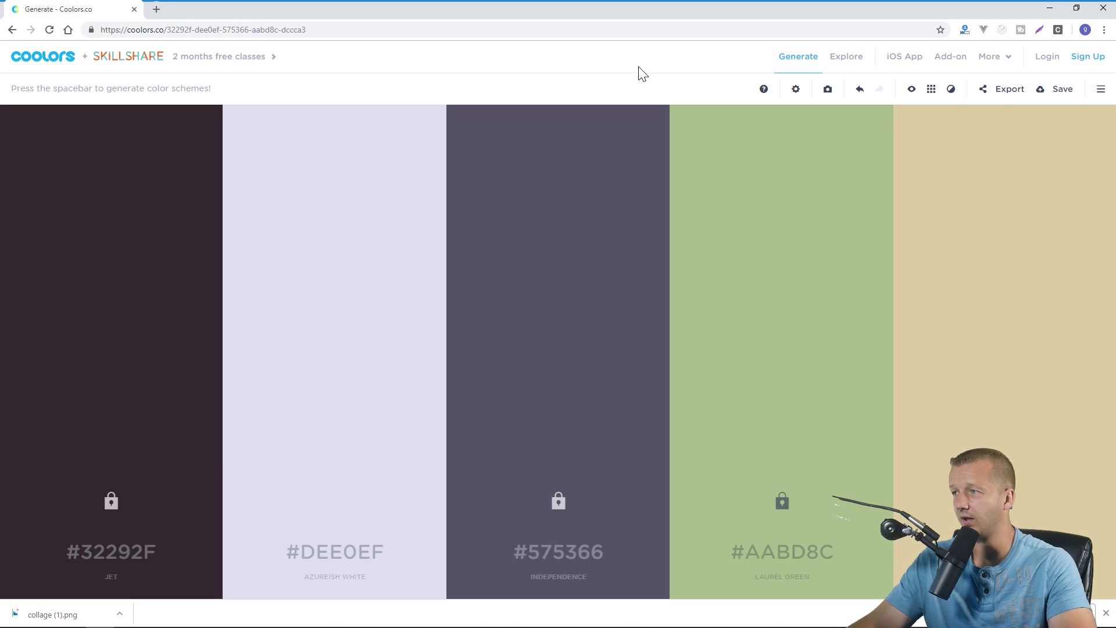
Turn on Isolation mode in the generator settings to preview the colors separated, and turn it off again.
{"action": "left_click", "coordinate": [796, 90]}
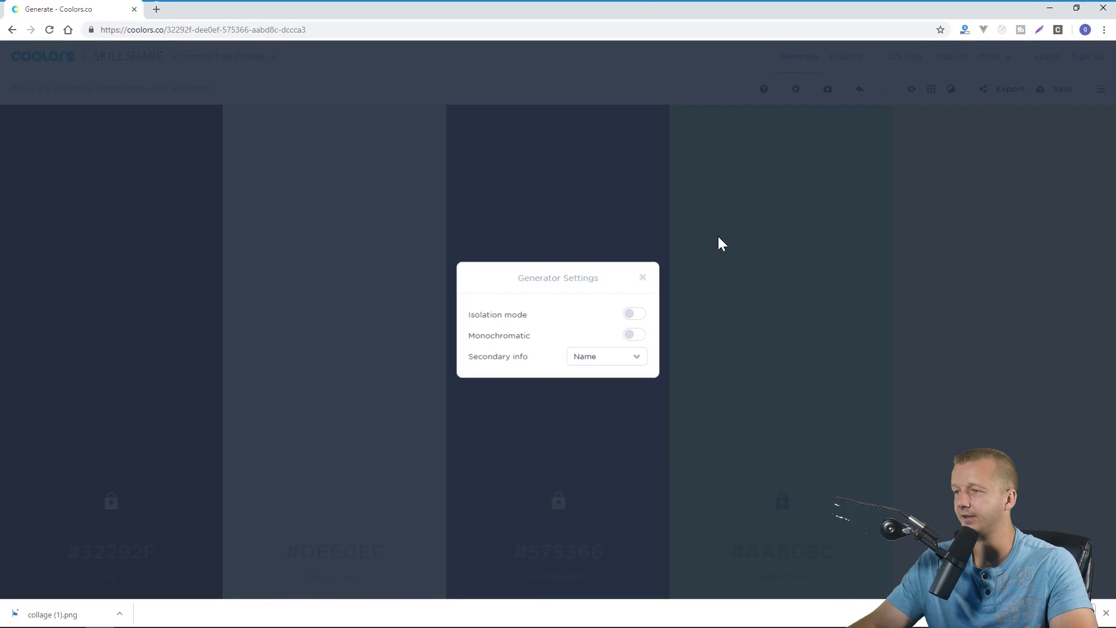
{"action": "left_click", "coordinate": [635, 315]}
{"action": "left_click", "coordinate": [643, 279]}
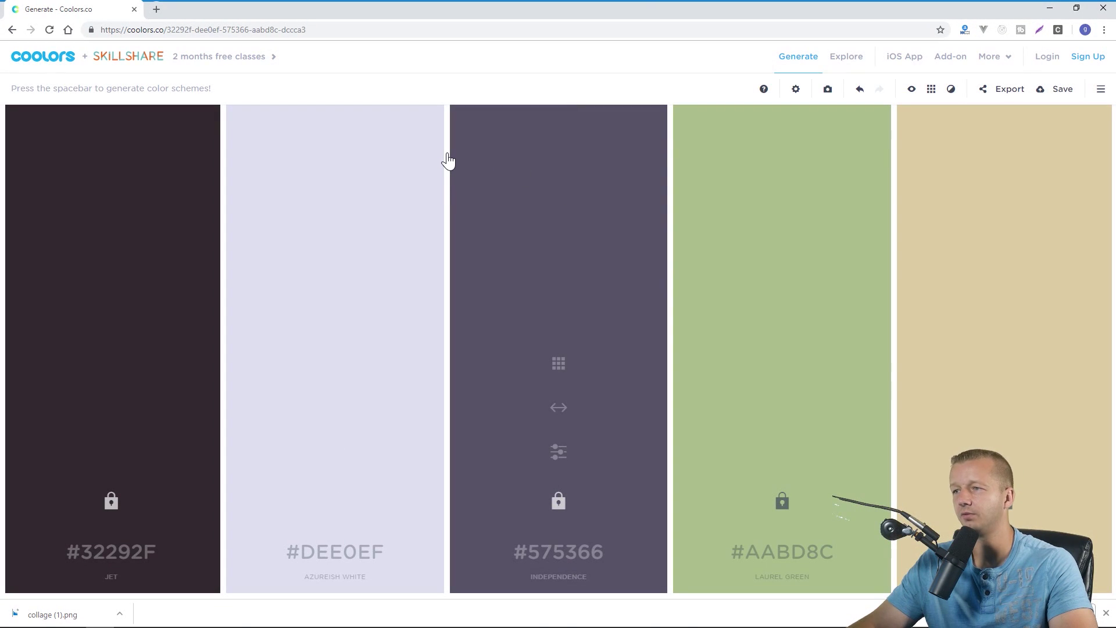
{"action": "left_click", "coordinate": [796, 90]}
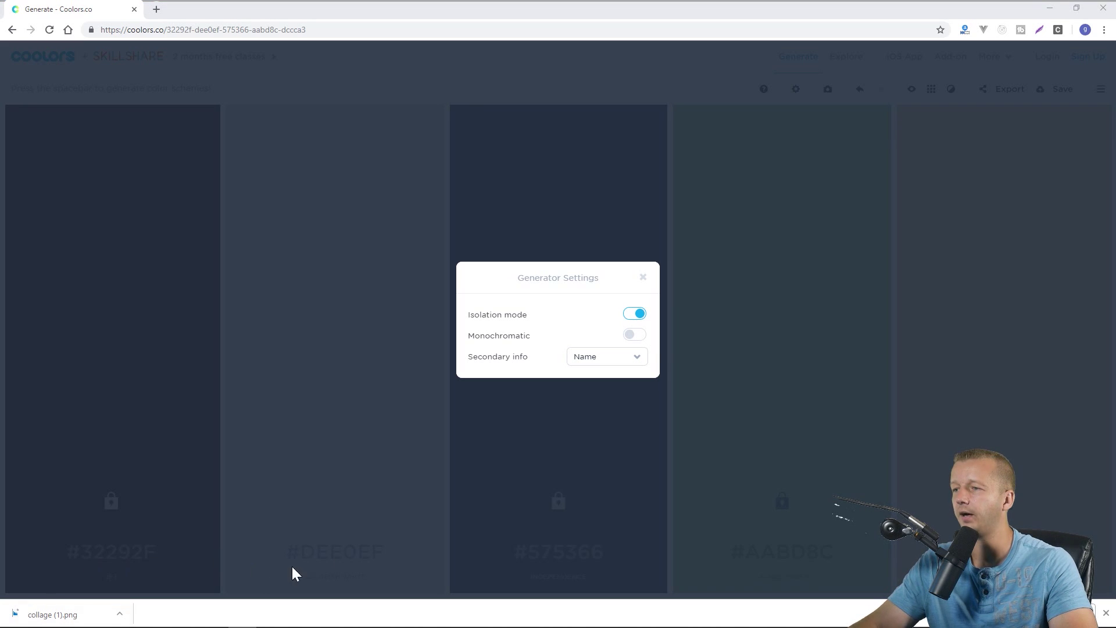
{"action": "left_click", "coordinate": [643, 320]}
Switch the Monochromatic setting on and back off, and review the Secondary info options, keeping Name.
{"action": "left_click", "coordinate": [642, 336]}
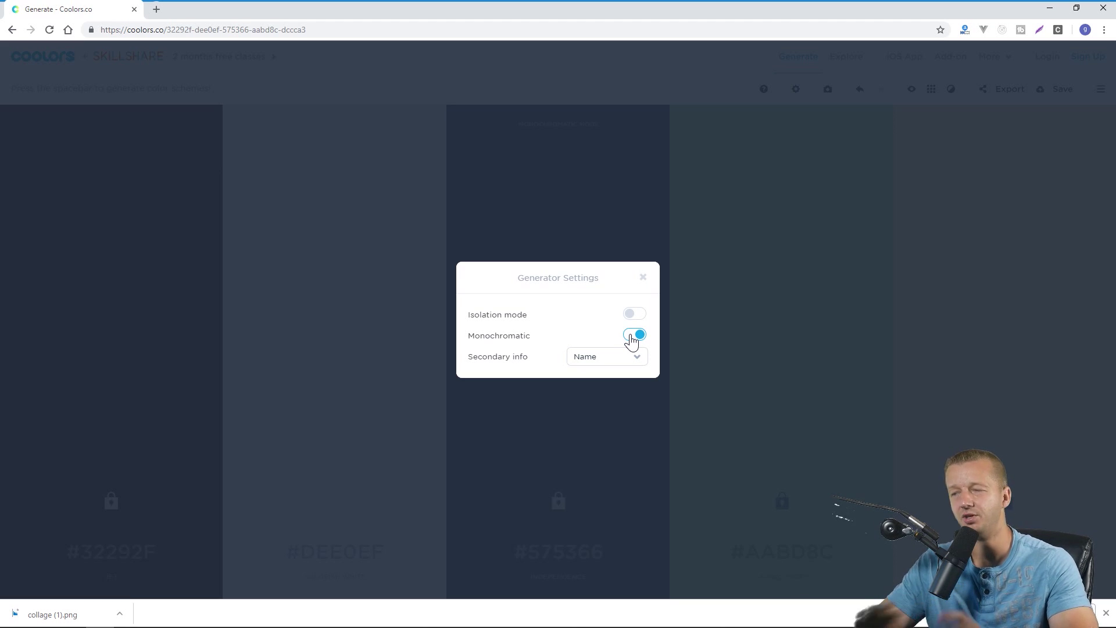
{"action": "left_click", "coordinate": [632, 337]}
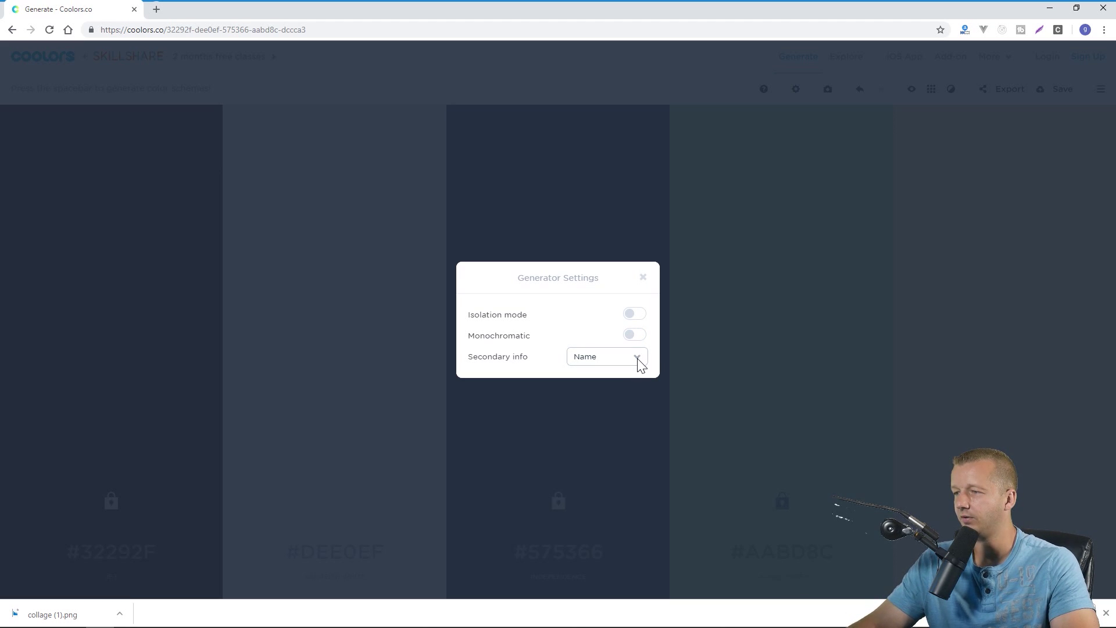
{"action": "left_click", "coordinate": [581, 368]}
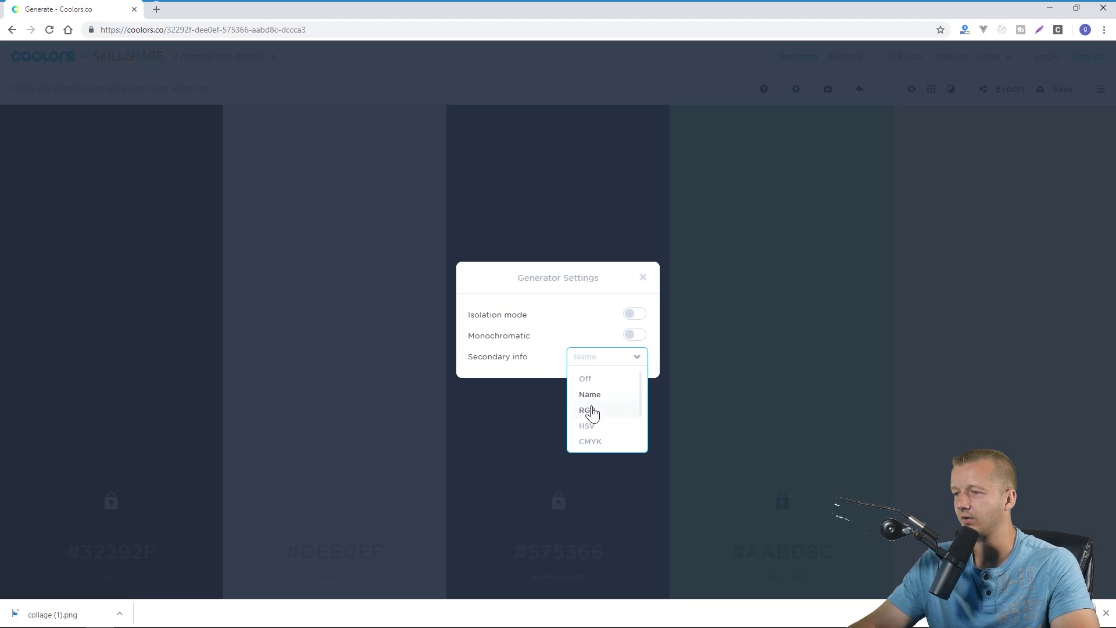
{"action": "scroll", "coordinate": [600, 445], "scroll_direction": "down", "scroll_amount": 1}
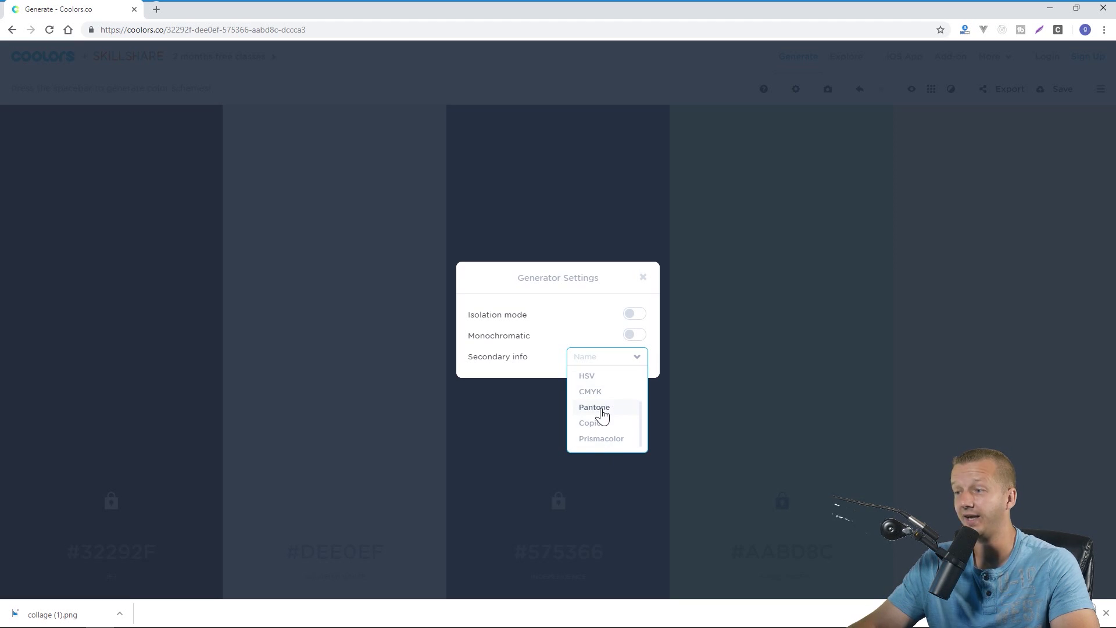
{"action": "left_click", "coordinate": [655, 352]}
{"action": "left_click", "coordinate": [643, 277]}
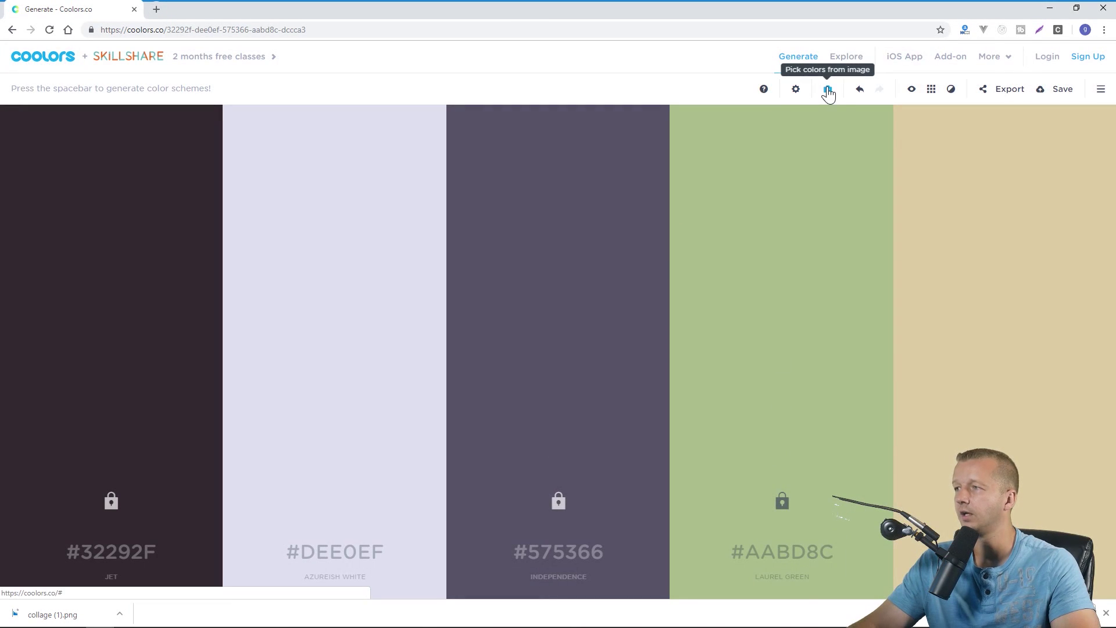
Restore the browser window to a smaller size and load the portrait photo into the image color picker.
{"action": "double_click", "coordinate": [676, 12]}
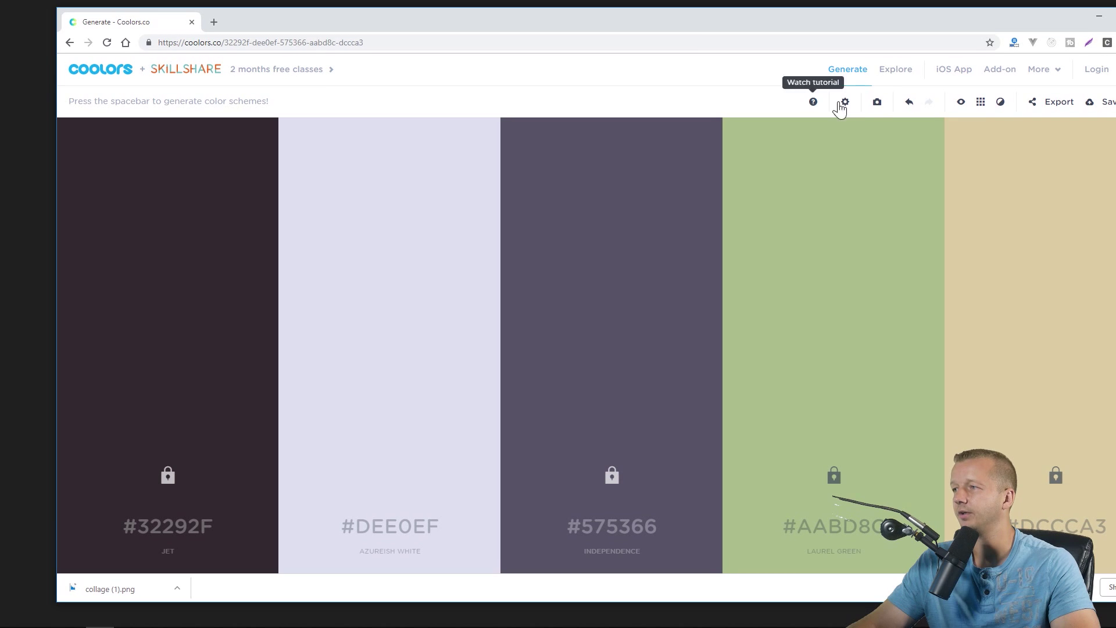
{"action": "left_click", "coordinate": [878, 103]}
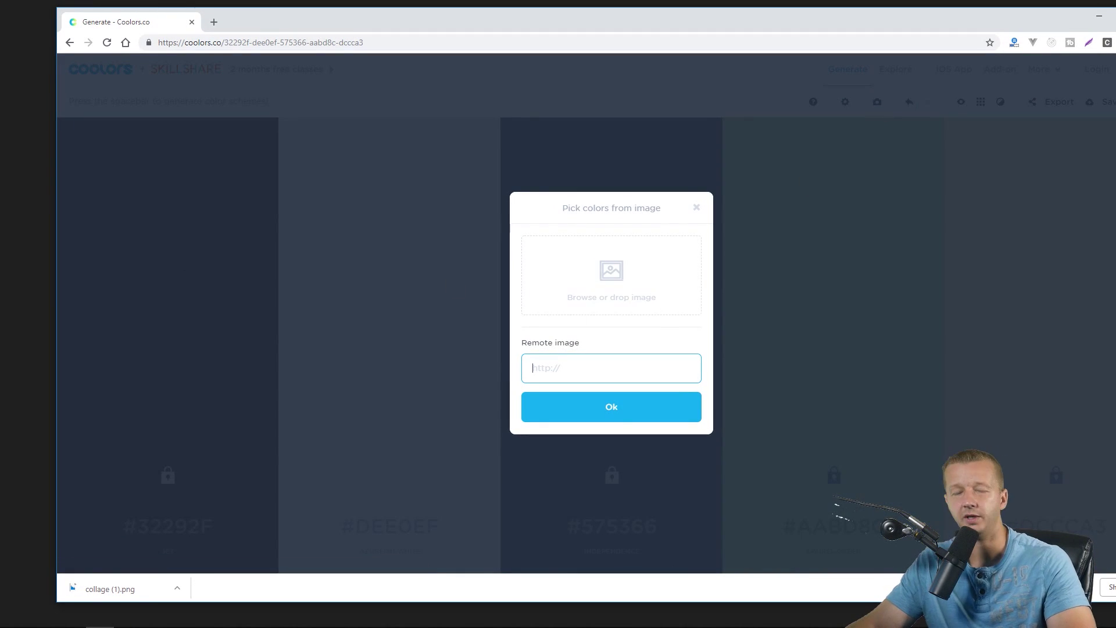
{"action": "left_click_drag", "start_coordinate": [511, 581], "coordinate": [610, 285]}
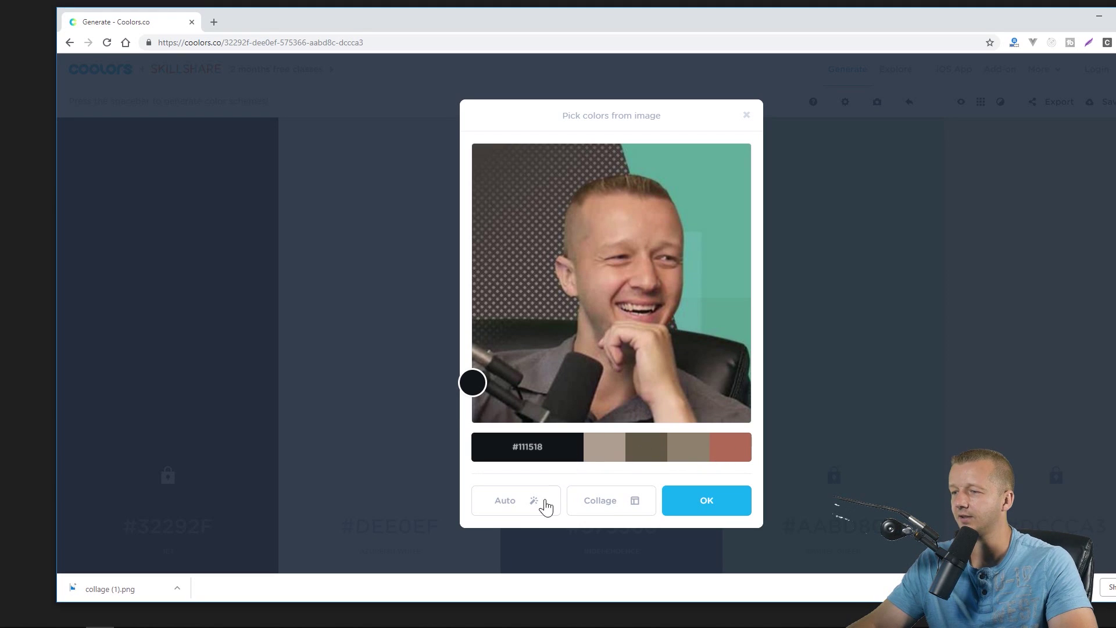
Auto-pick palettes from the photo repeatedly until the first color is #753E29, and download the result as a collage.
{"action": "left_click", "coordinate": [516, 511]}
{"action": "left_click", "coordinate": [516, 512]}
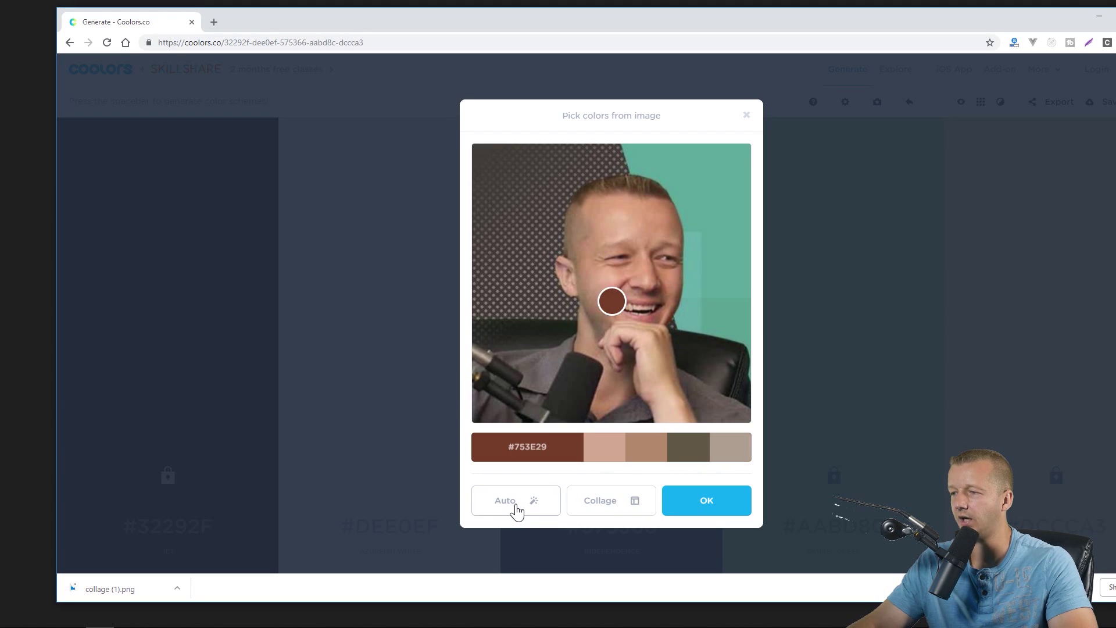
{"action": "left_click", "coordinate": [520, 510]}
{"action": "left_click", "coordinate": [519, 510]}
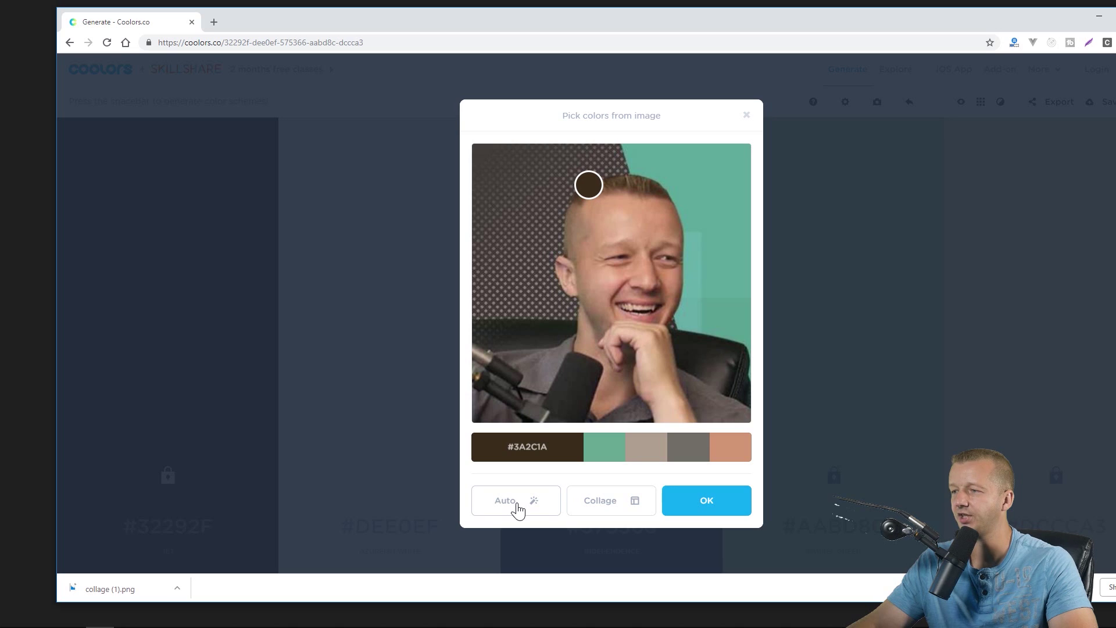
{"action": "left_click", "coordinate": [514, 510]}
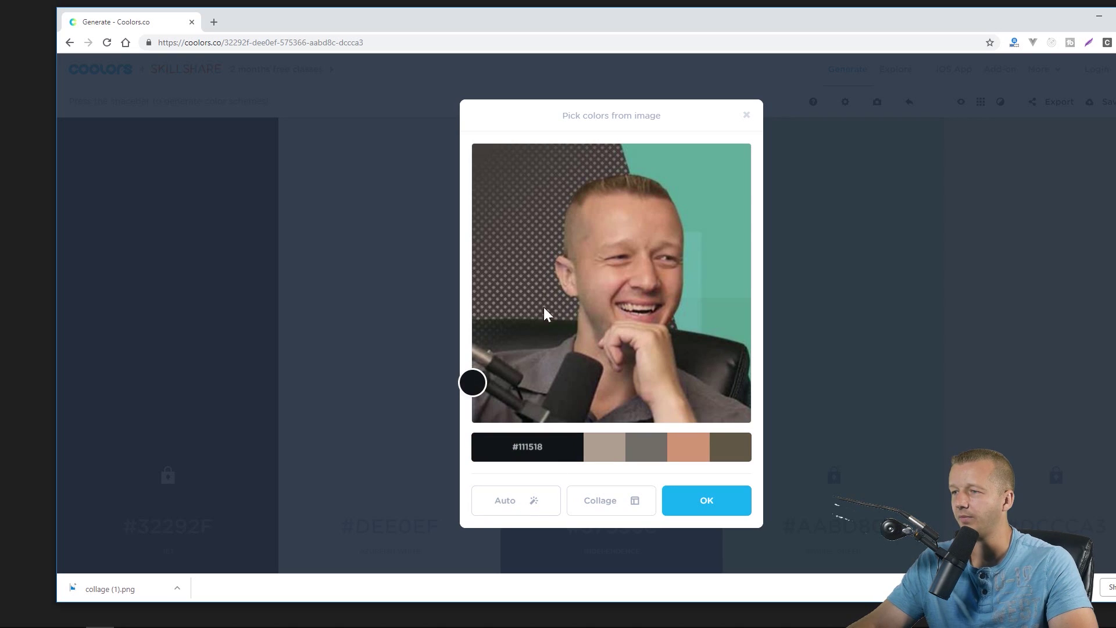
{"action": "left_click", "coordinate": [531, 501]}
{"action": "left_click", "coordinate": [529, 504]}
{"action": "left_click", "coordinate": [530, 505]}
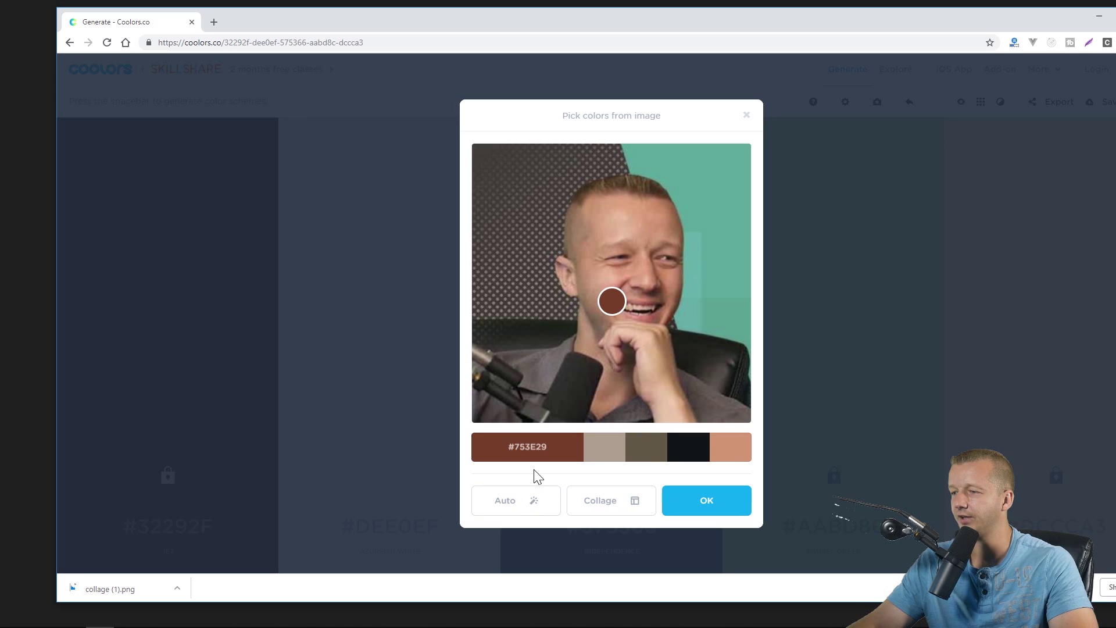
{"action": "left_click", "coordinate": [636, 502]}
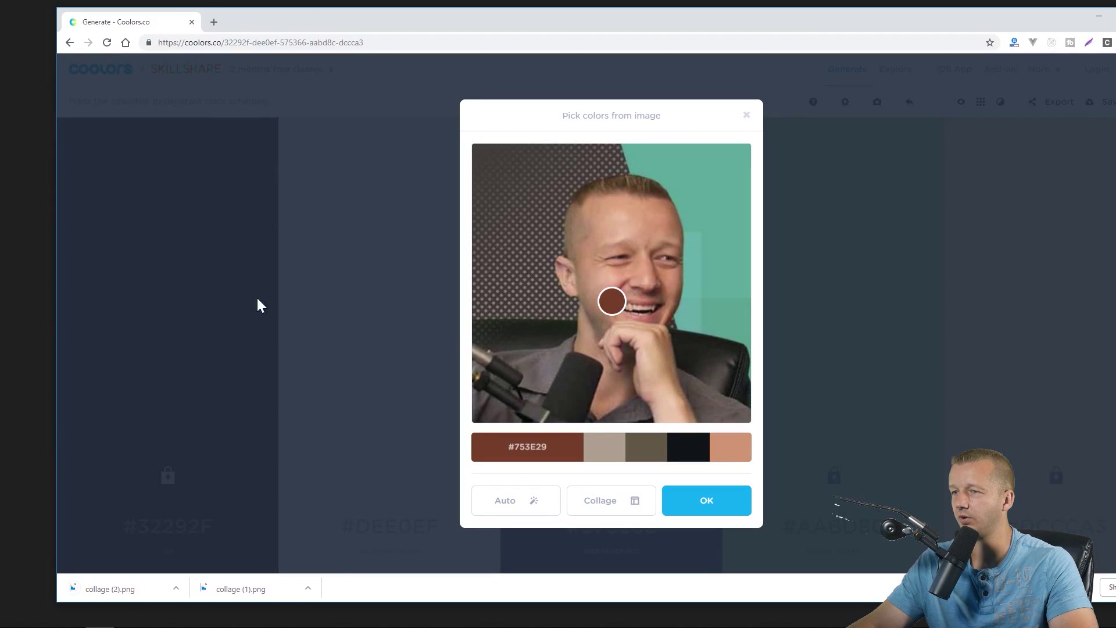
{"action": "left_click", "coordinate": [746, 115]}
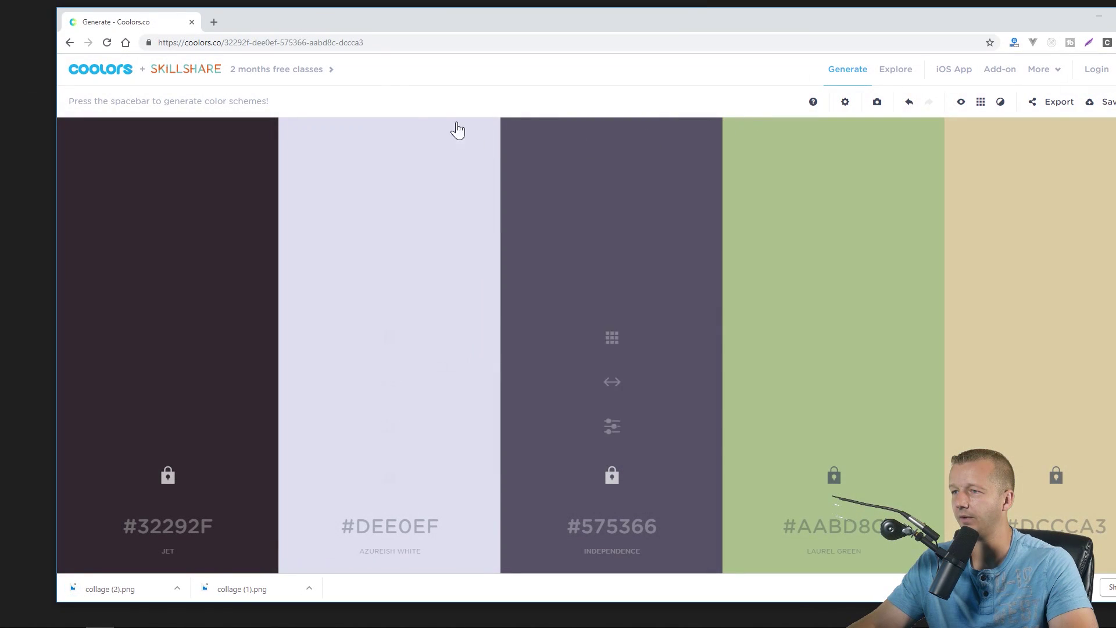
Maximize the browser window and review the image color picker's options for browsing, dropping or linking an image.
{"action": "left_click_drag", "start_coordinate": [268, 24], "coordinate": [298, 114]}
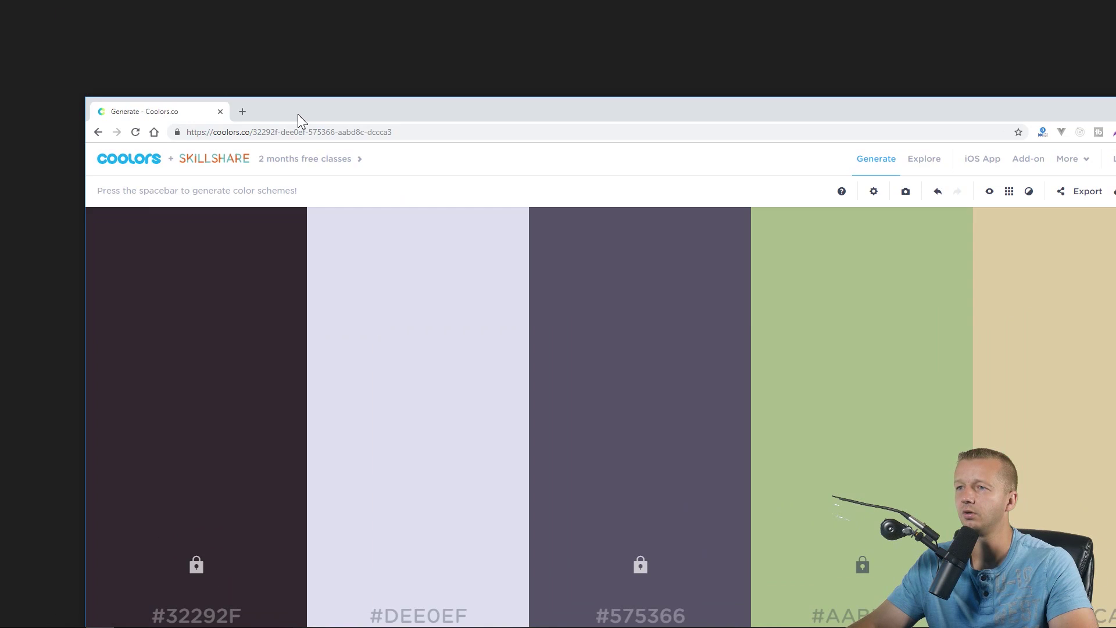
{"action": "double_click", "coordinate": [298, 113]}
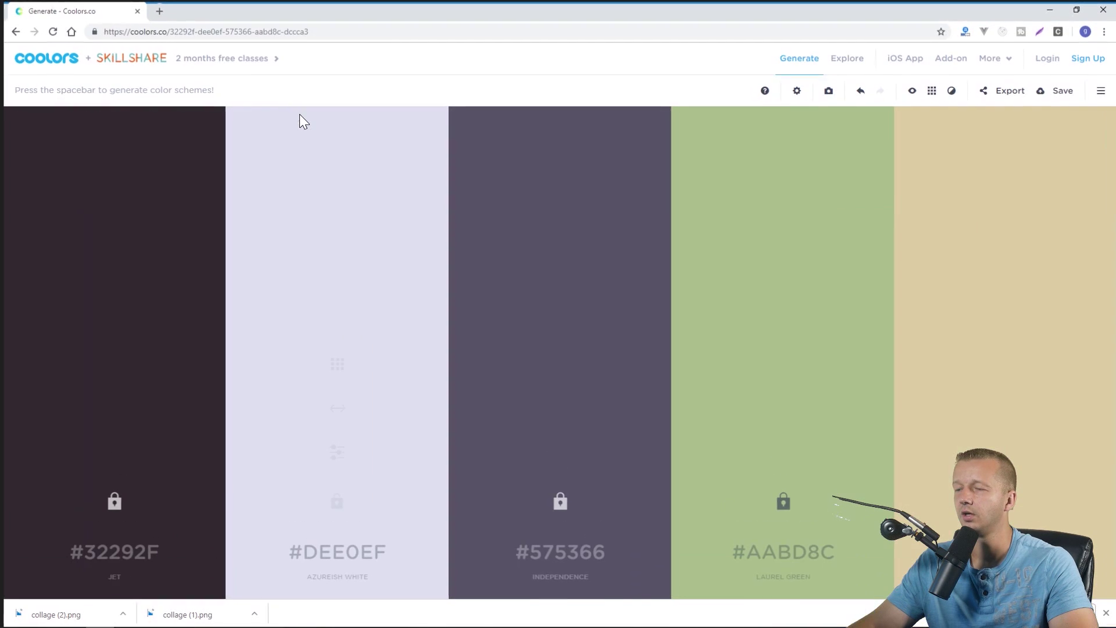
{"action": "left_click", "coordinate": [827, 90]}
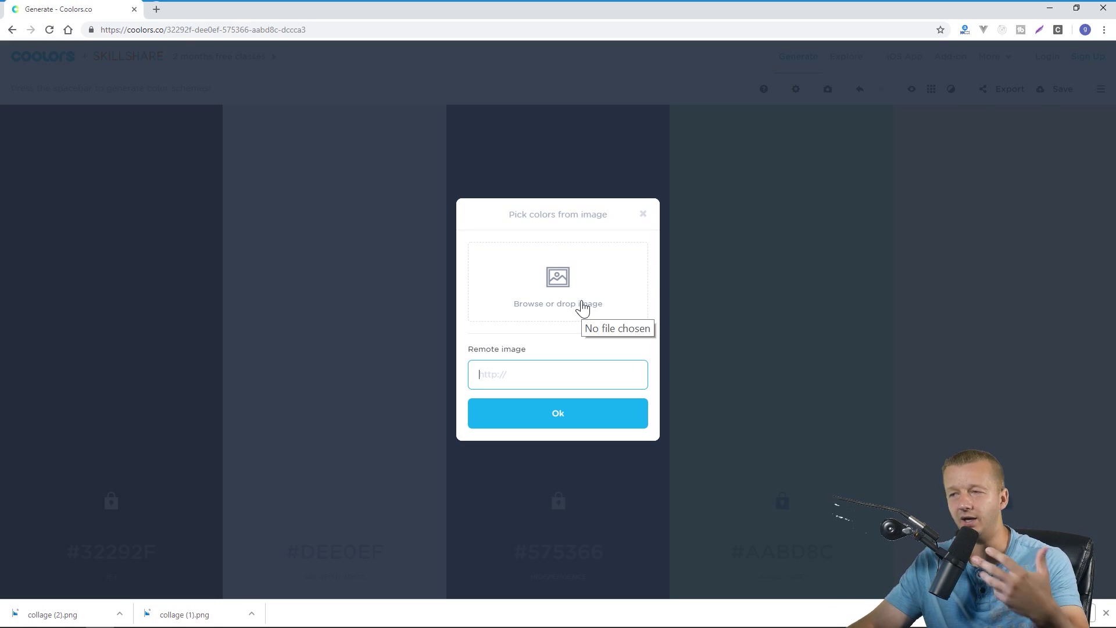
{"action": "left_click", "coordinate": [642, 214]}
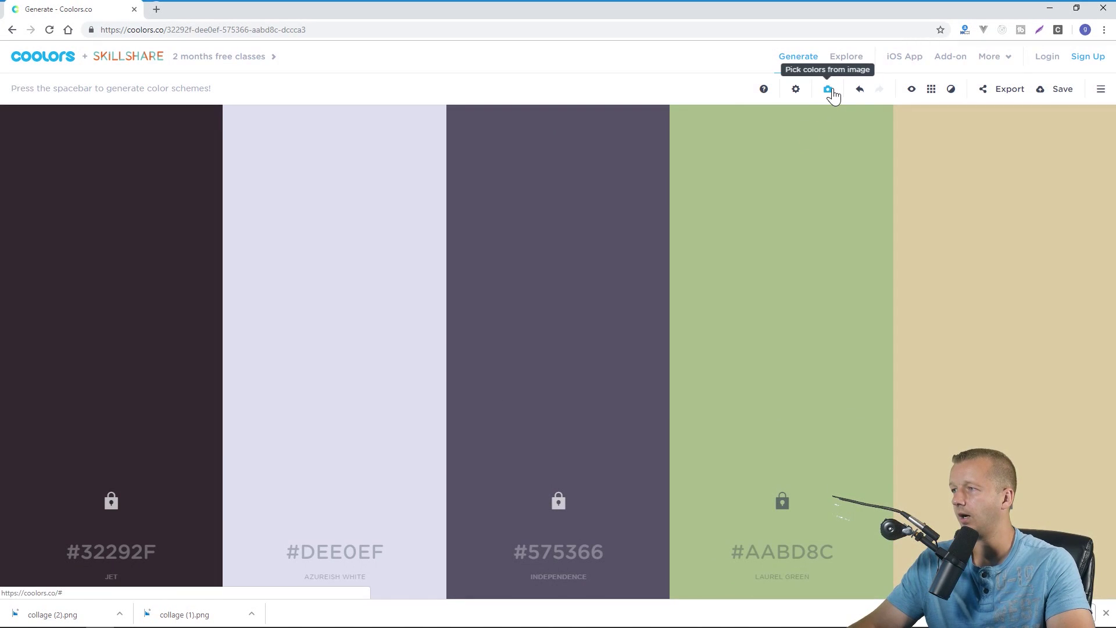
Preview the scheme under the Protanopia, Deuteranopia and Tritanopia color blindness simulations, comparing Protanopia with Normal.
{"action": "left_click", "coordinate": [912, 90]}
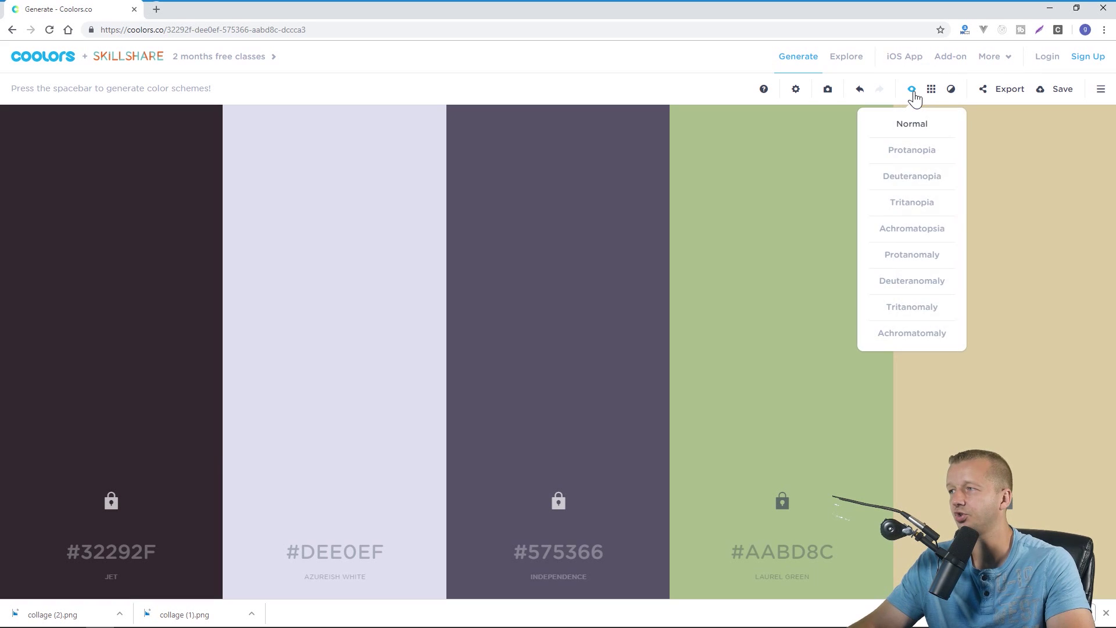
{"action": "left_click", "coordinate": [926, 159]}
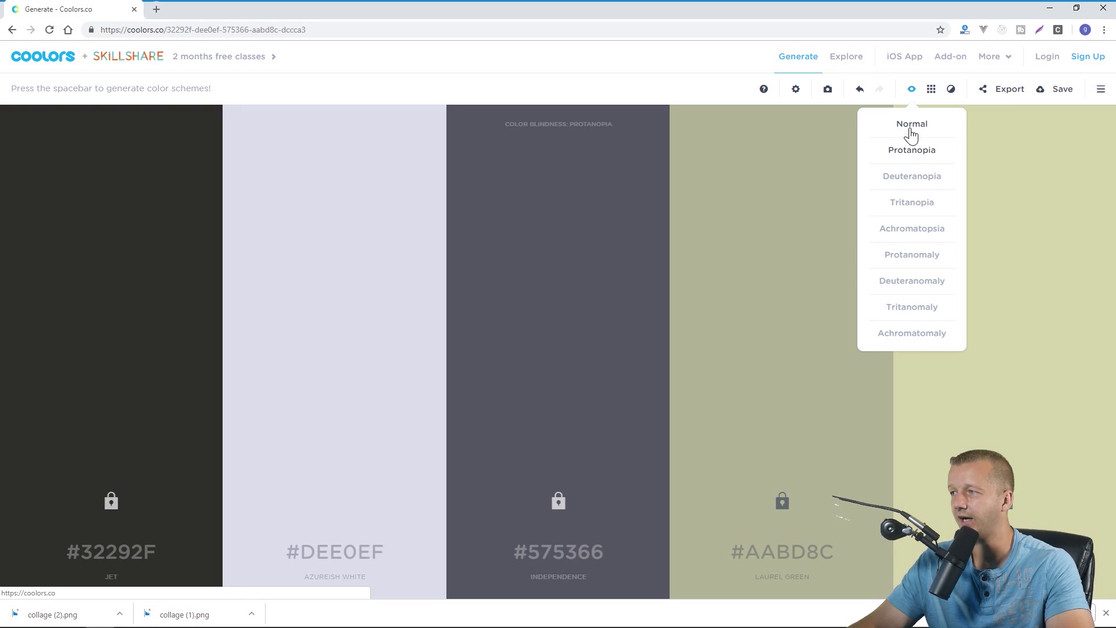
{"action": "left_click", "coordinate": [915, 133]}
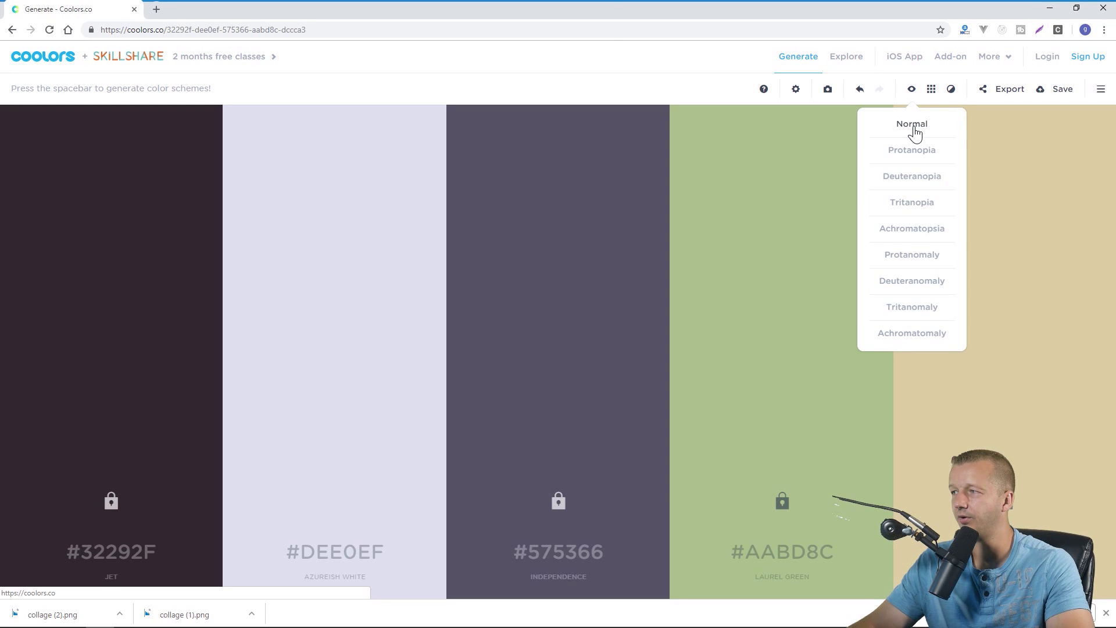
{"action": "left_click", "coordinate": [915, 157]}
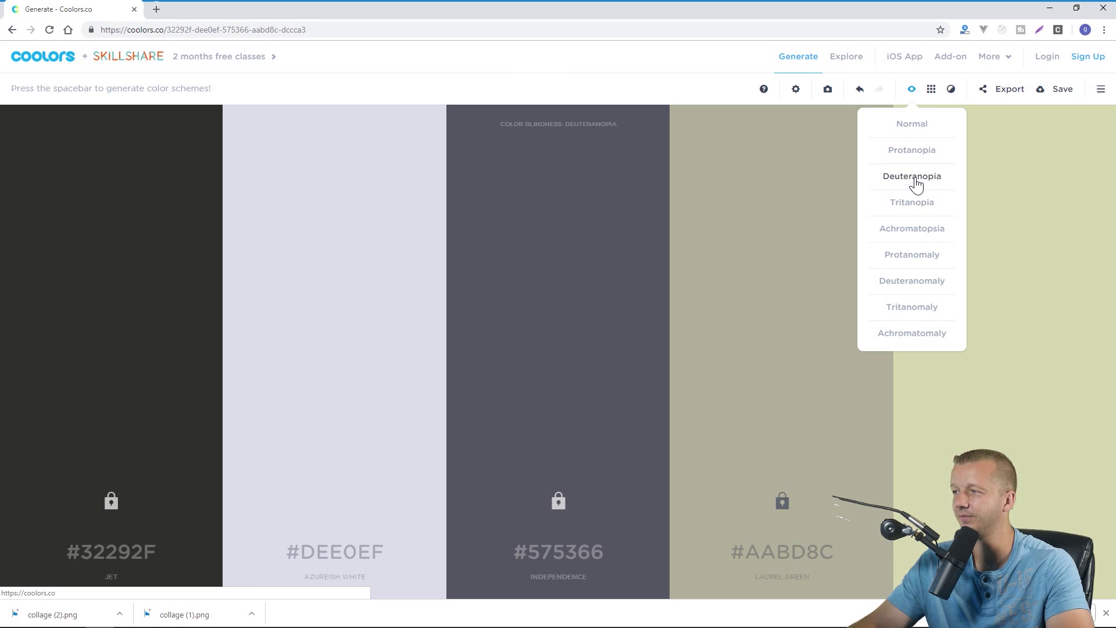
{"action": "left_click", "coordinate": [917, 204]}
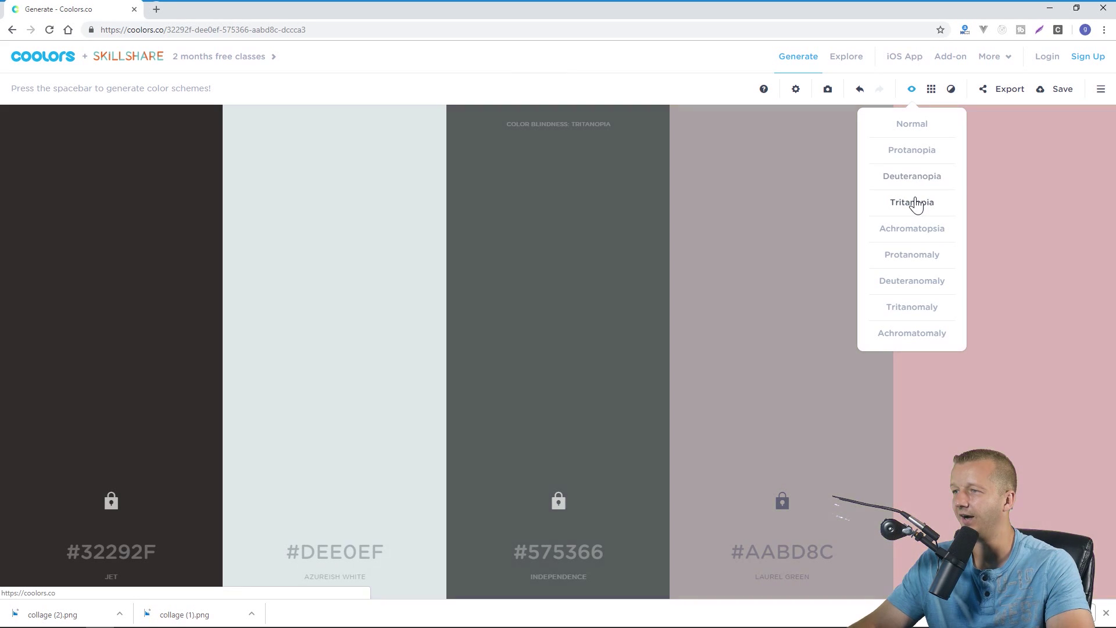
Compare the scheme under the Achromatopsia simulation with Normal vision, ending on Normal.
{"action": "left_click", "coordinate": [915, 233]}
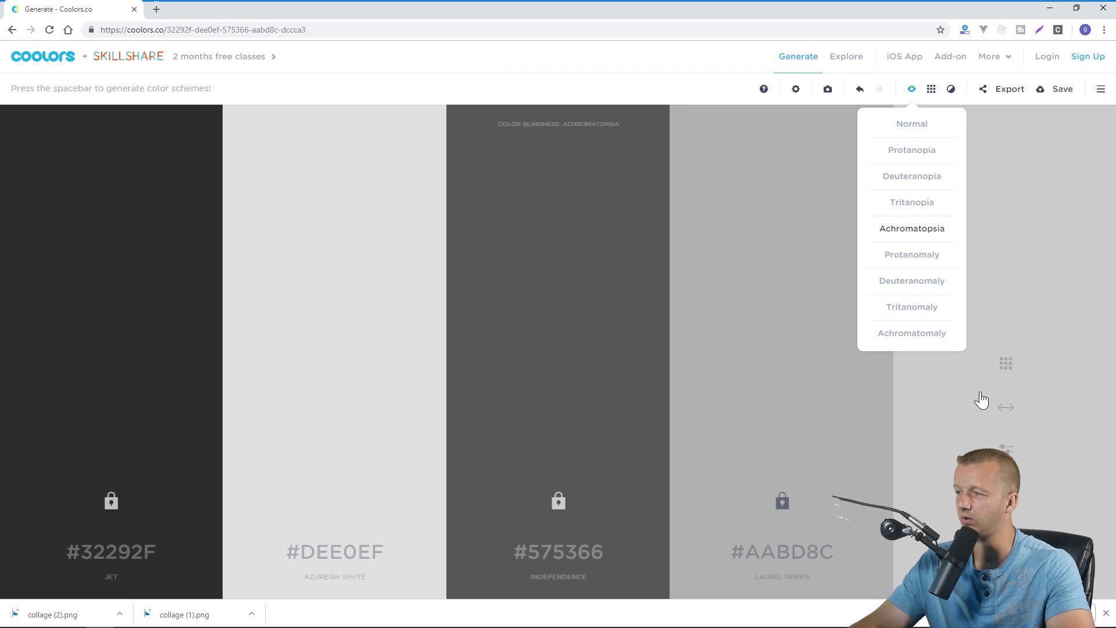
{"action": "left_click", "coordinate": [917, 125]}
{"action": "left_click", "coordinate": [918, 239]}
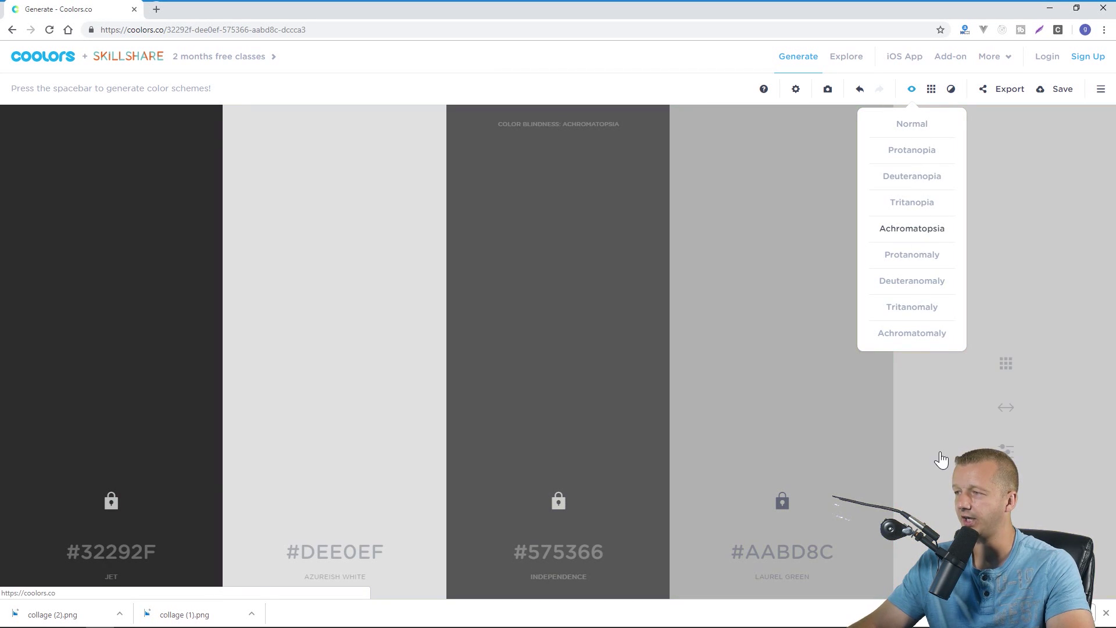
{"action": "left_click", "coordinate": [912, 134]}
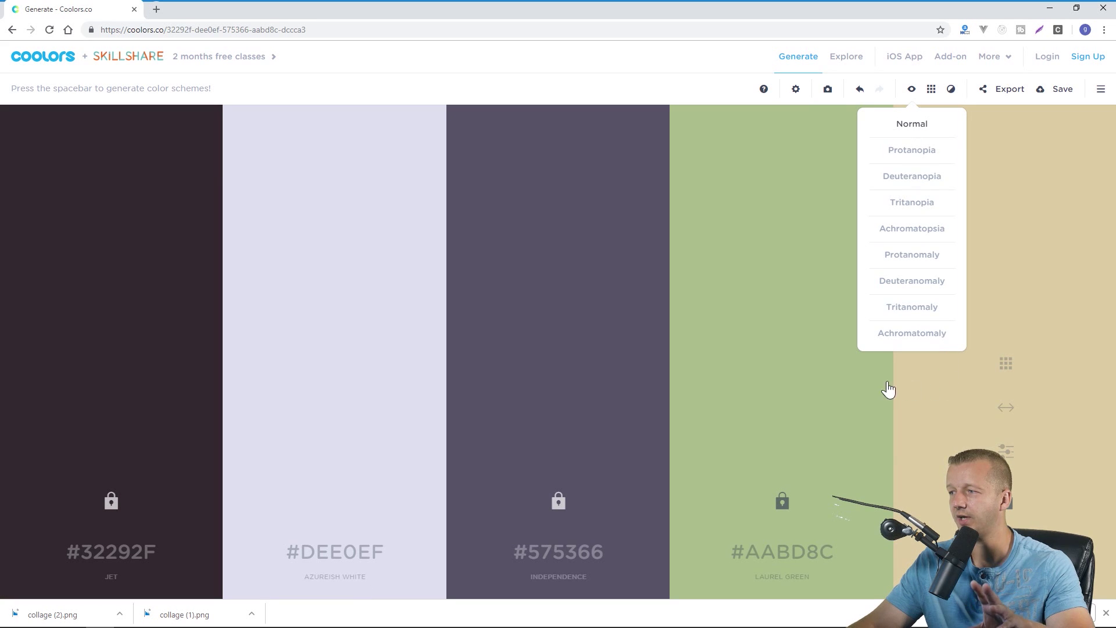
Preview the scheme under the Achromatopsia, Protanomaly, Deuteranomaly and Tritanomaly simulations, compare Achromatopsia again, and return to Normal.
{"action": "left_click", "coordinate": [894, 237]}
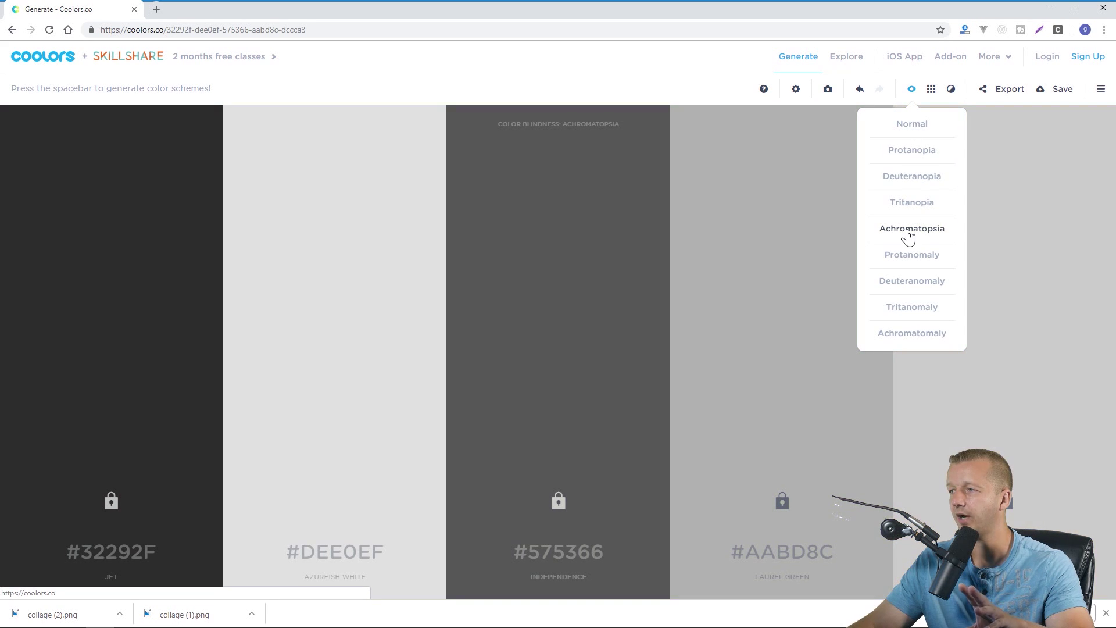
{"action": "left_click", "coordinate": [910, 261]}
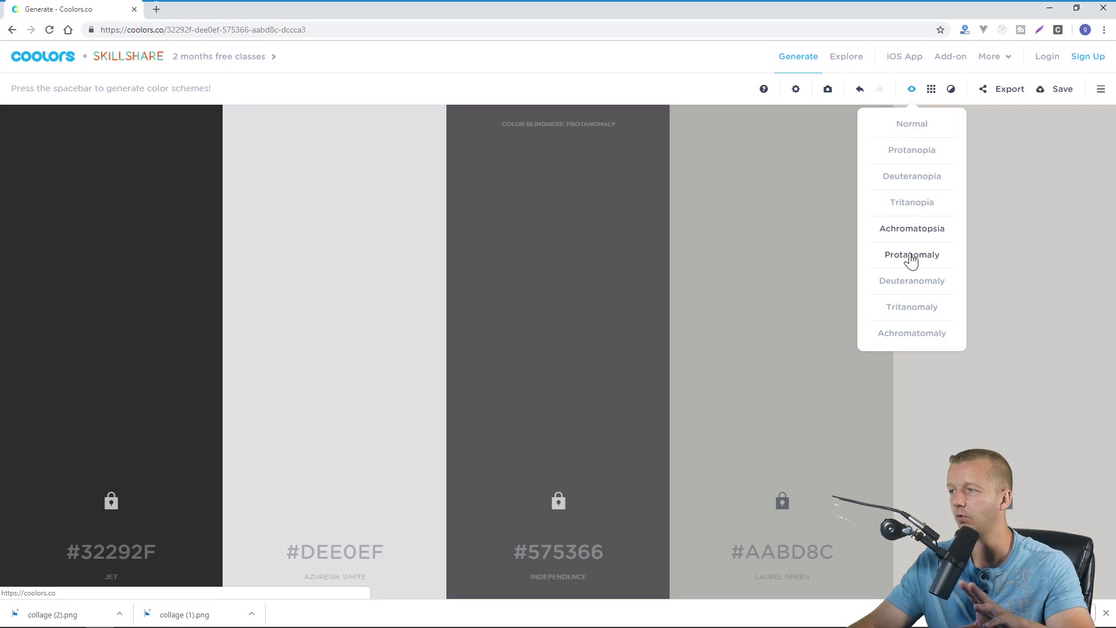
{"action": "left_click", "coordinate": [912, 285]}
{"action": "left_click", "coordinate": [912, 308]}
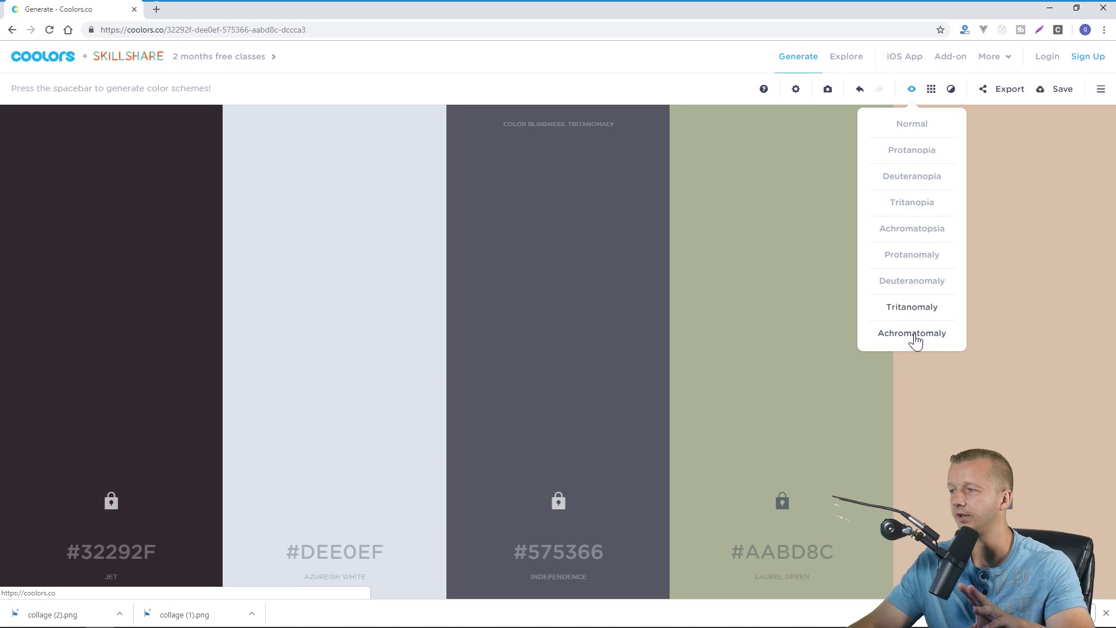
{"action": "left_click", "coordinate": [922, 236]}
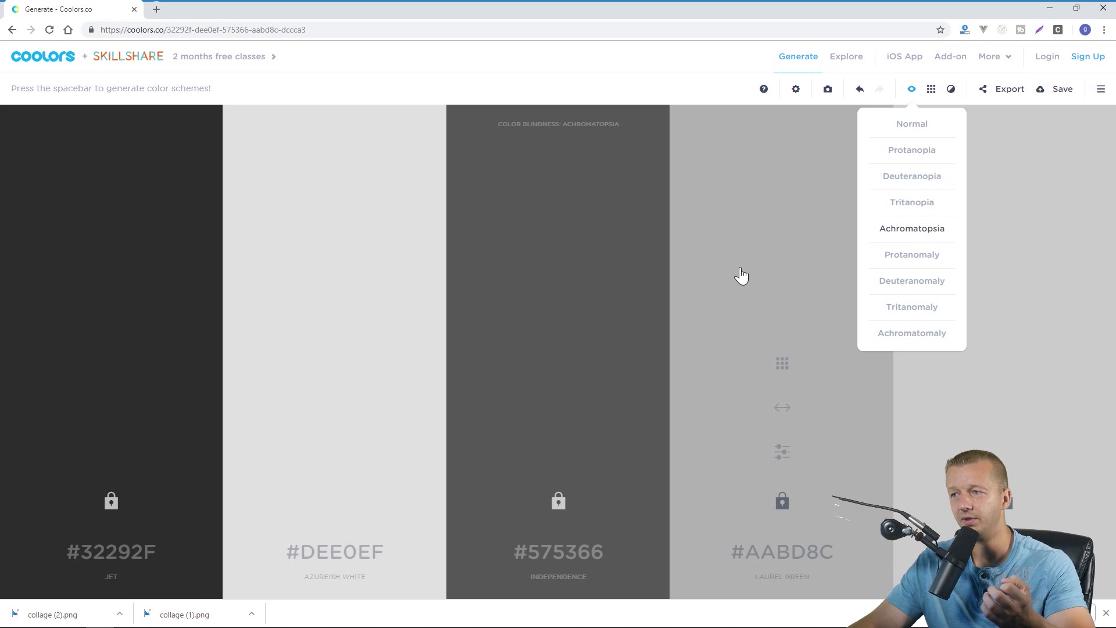
{"action": "left_click", "coordinate": [922, 130]}
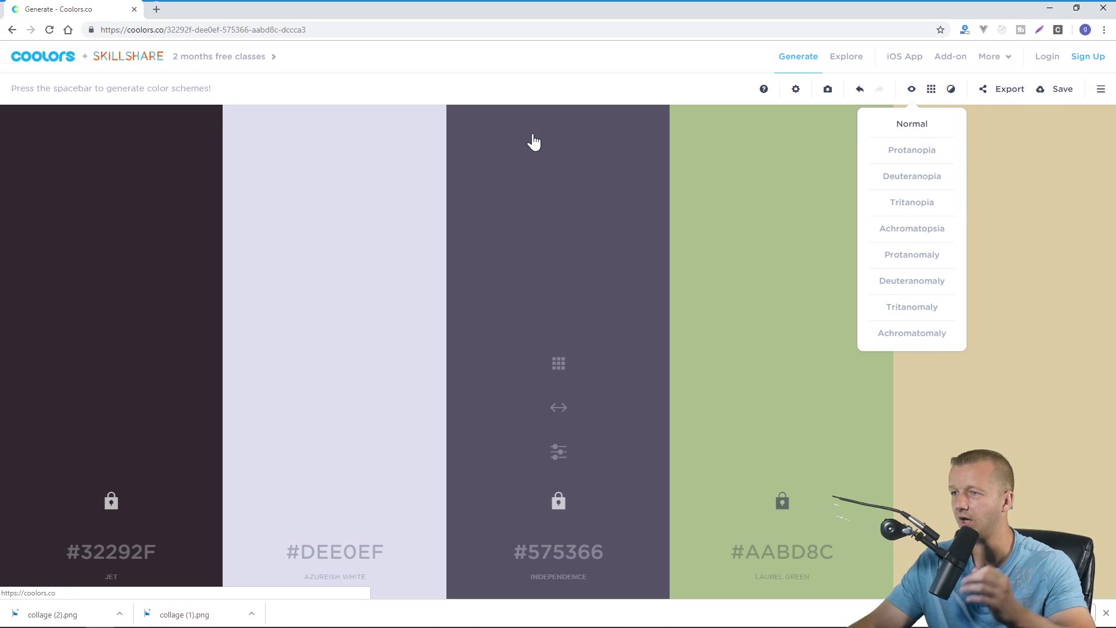
{"action": "left_click", "coordinate": [741, 313]}
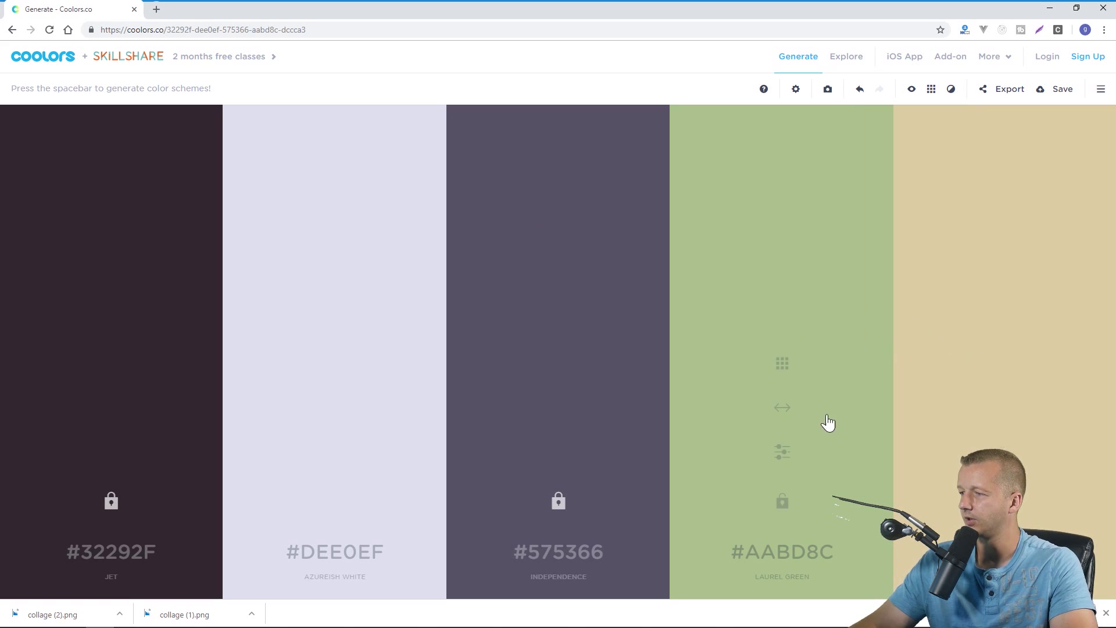
Adjust the fourth color to #6A8440 and the fifth to hue 179, saturation 51 and brightness 51.
{"action": "left_click", "coordinate": [783, 456]}
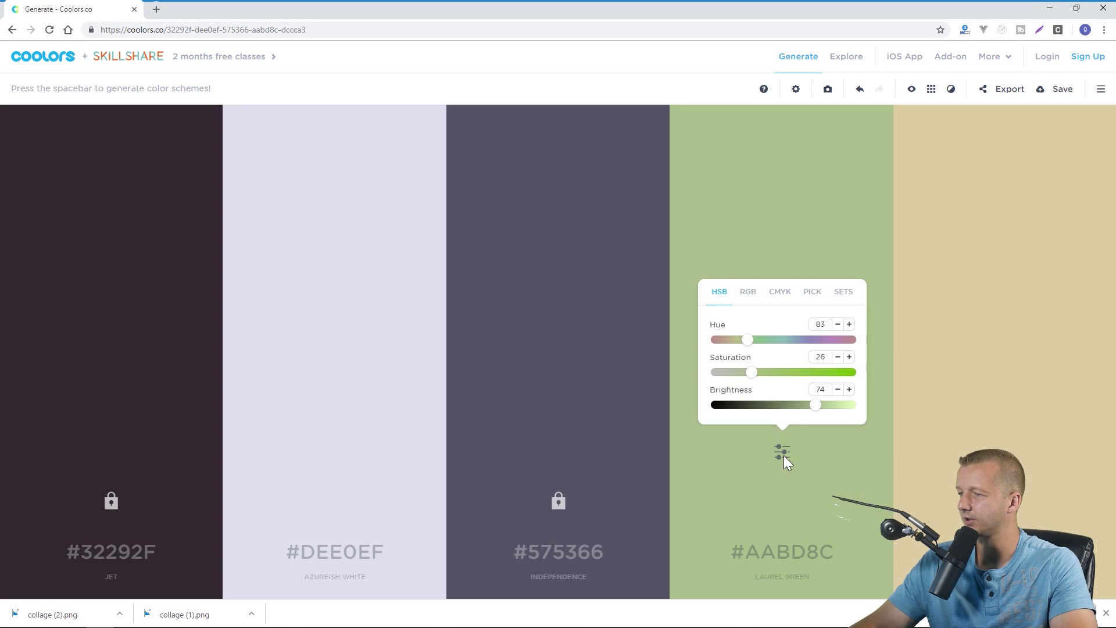
{"action": "left_click_drag", "start_coordinate": [753, 370], "coordinate": [785, 405]}
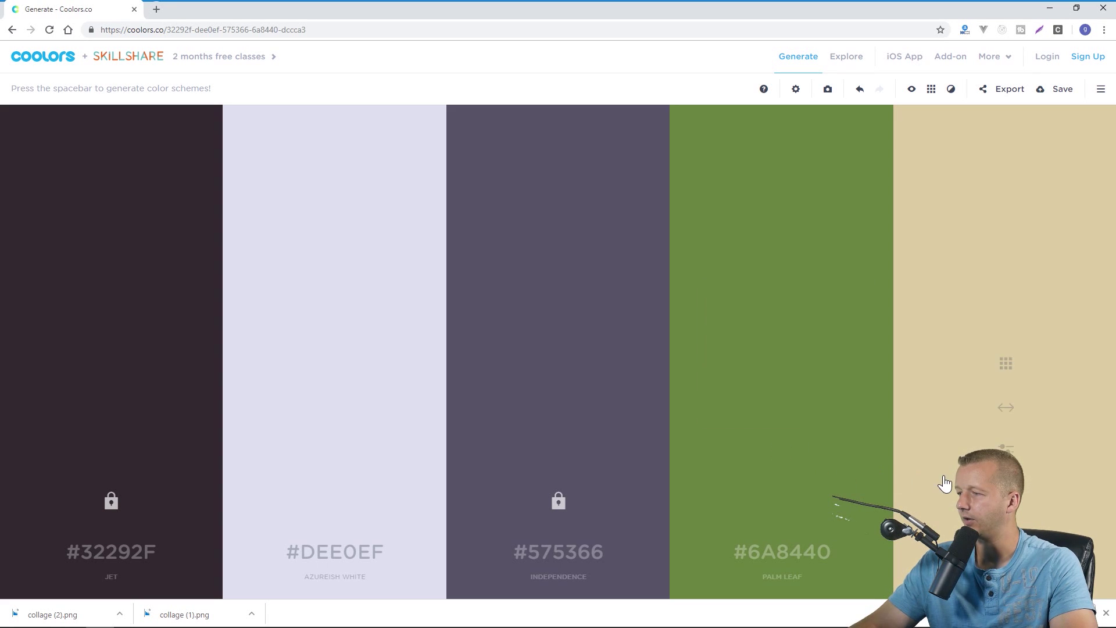
{"action": "left_click", "coordinate": [1005, 448]}
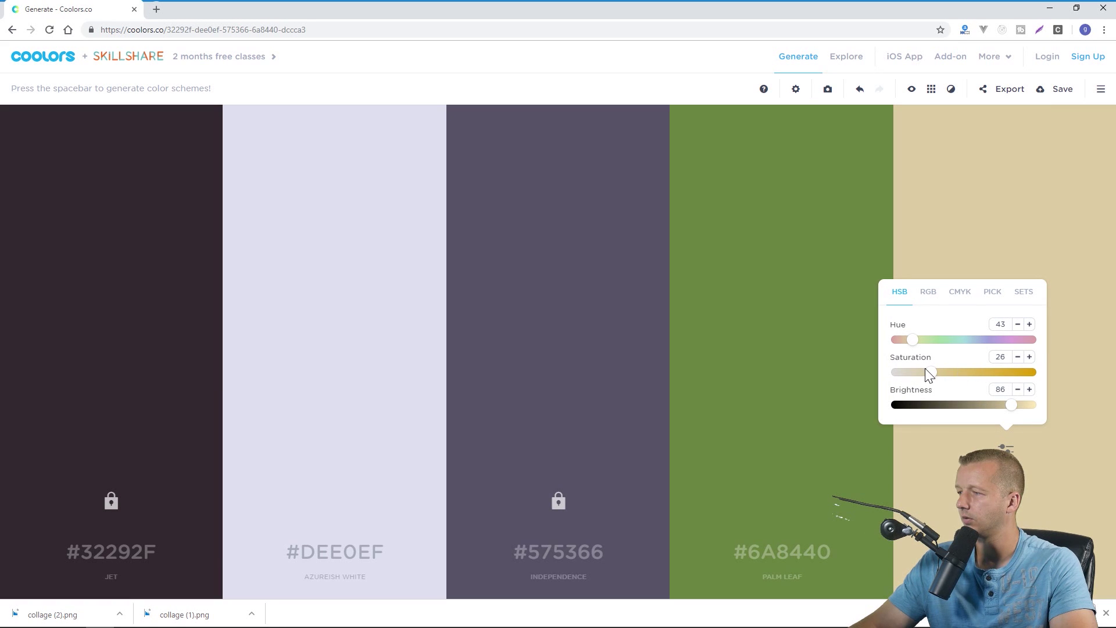
{"action": "left_click_drag", "start_coordinate": [930, 371], "coordinate": [967, 374]}
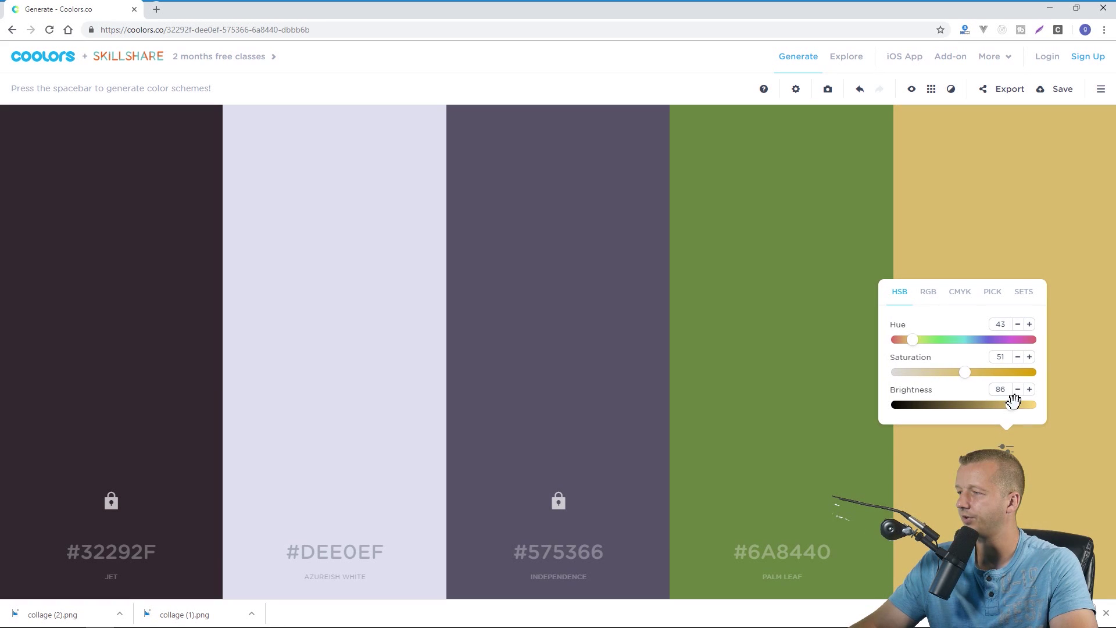
{"action": "left_click_drag", "start_coordinate": [1013, 403], "coordinate": [962, 404]}
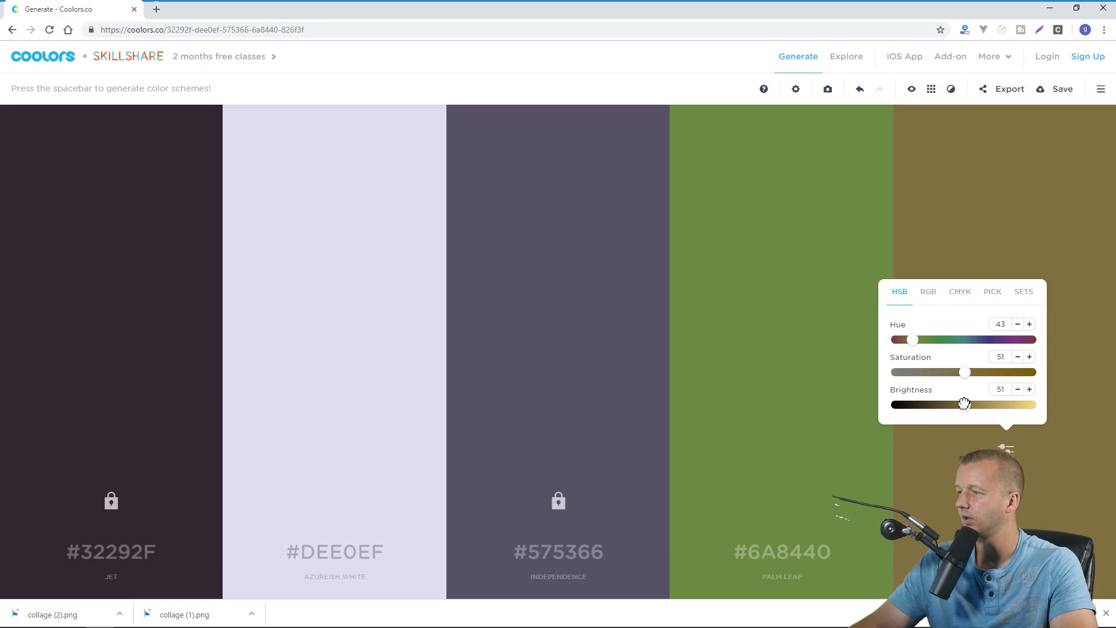
{"action": "mouse_move", "coordinate": [972, 343]}
{"action": "left_mouse_down"}
{"action": "mouse_move", "coordinate": [992, 339]}
{"action": "mouse_move", "coordinate": [961, 335]}
{"action": "left_mouse_up"}
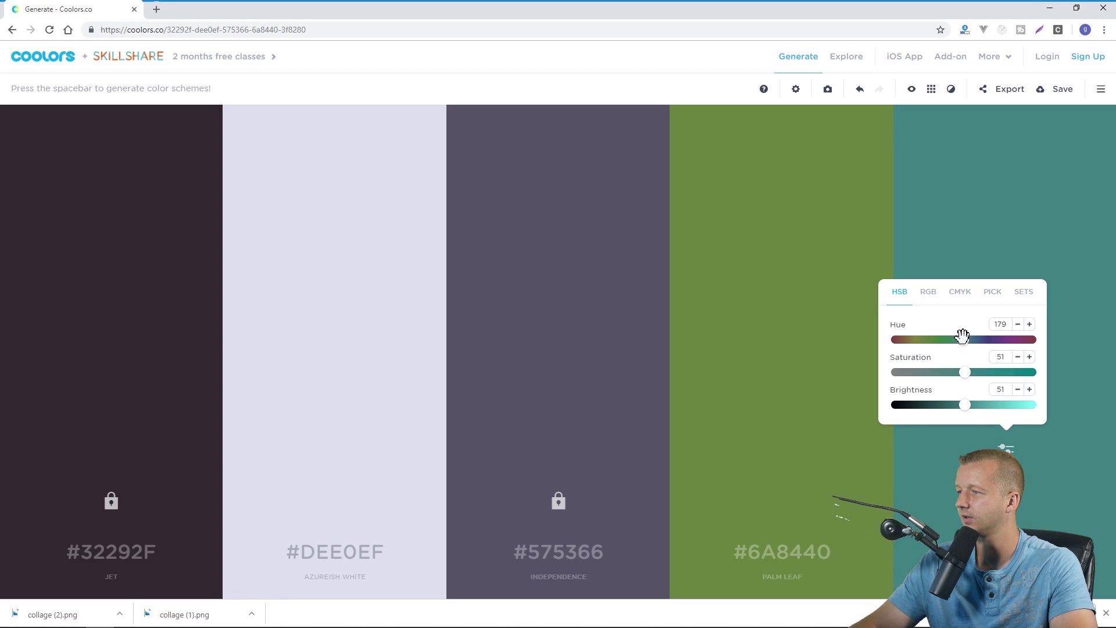
{"action": "left_click", "coordinate": [974, 260]}
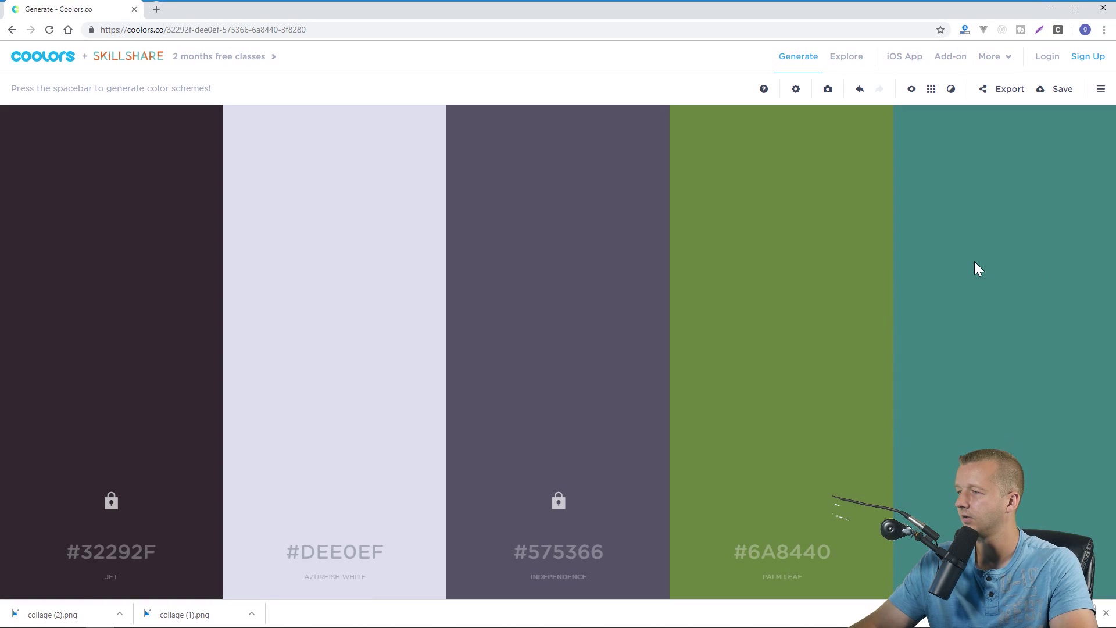
Preview the adjusted scheme under the Achromatopsia color blindness simulation.
{"action": "left_click", "coordinate": [911, 90]}
{"action": "left_click", "coordinate": [913, 233]}
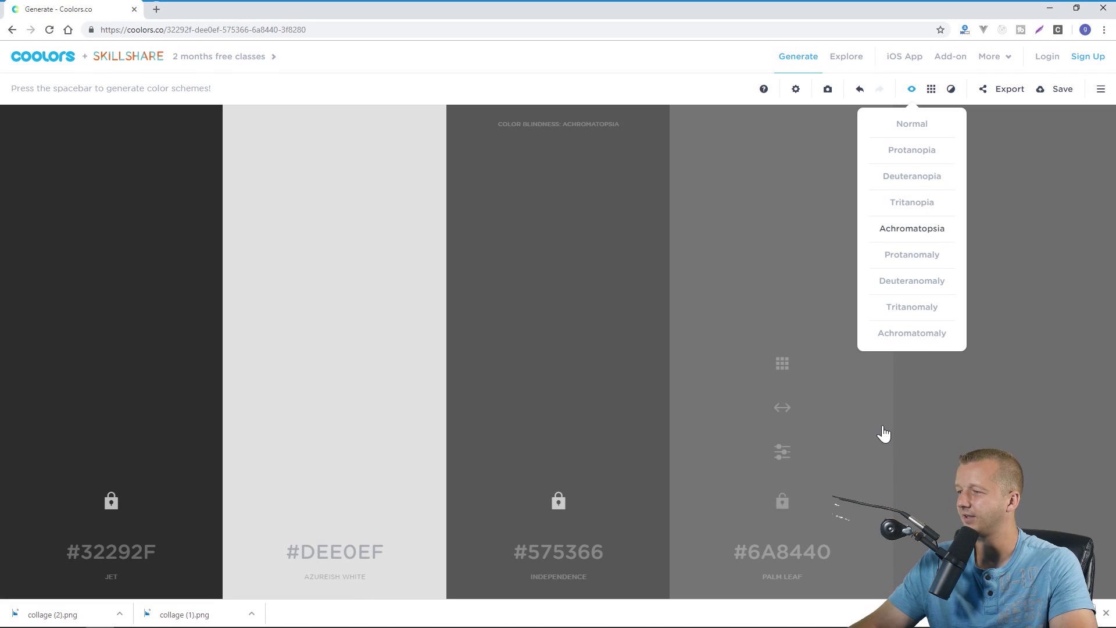
{"action": "left_click", "coordinate": [724, 90]}
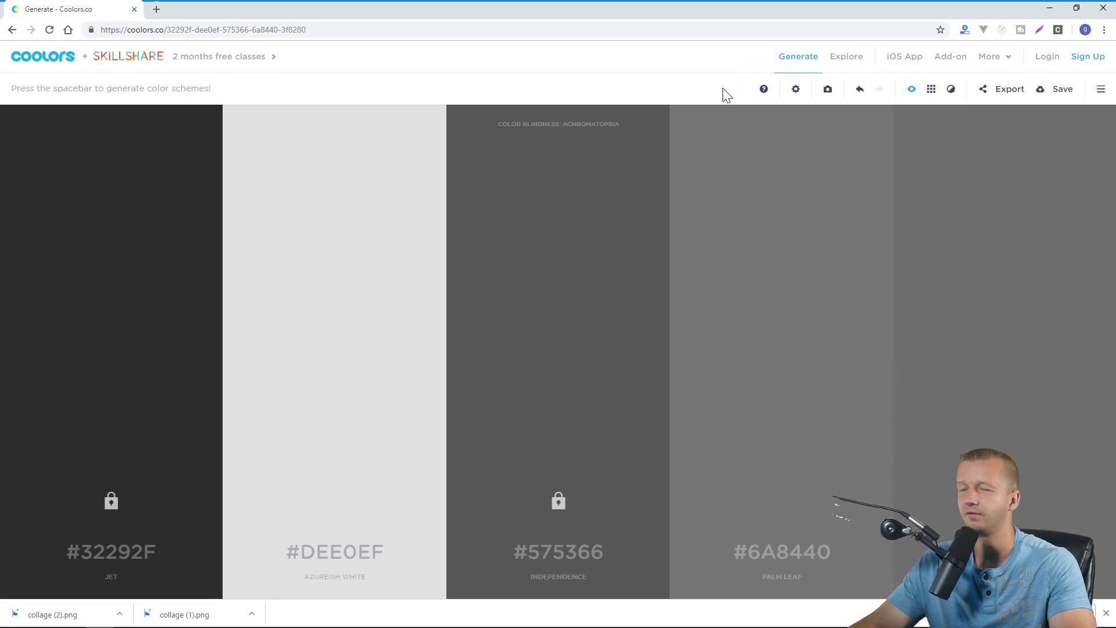
Raise the brightness of the whole palette by two increments and set the color blindness preview back to Normal.
{"action": "left_click", "coordinate": [952, 91]}
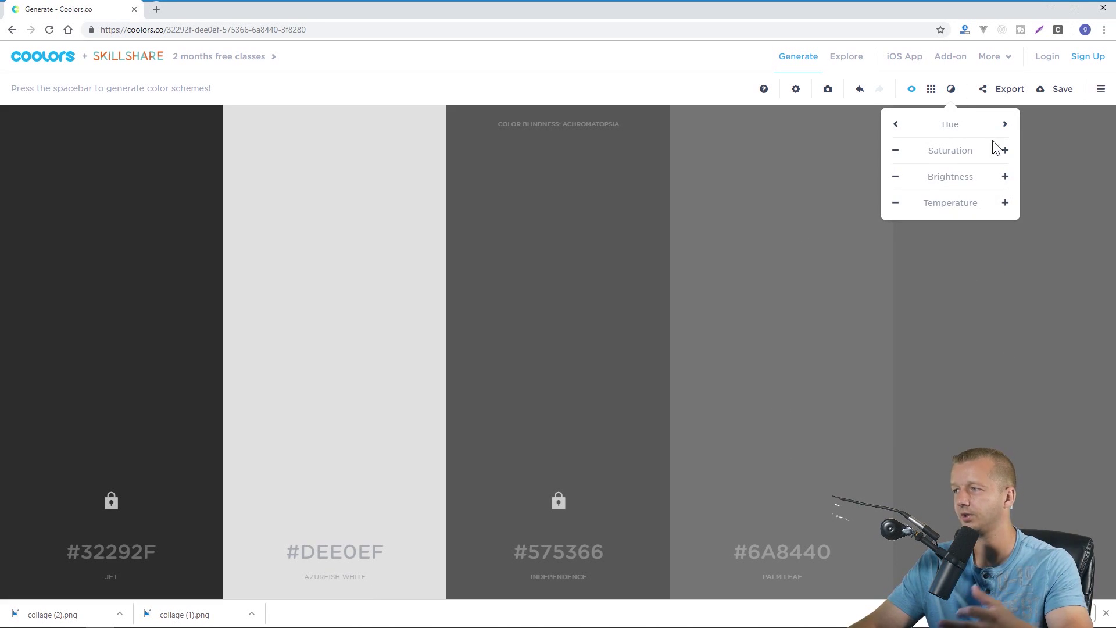
{"action": "left_click", "coordinate": [1005, 177]}
{"action": "left_click", "coordinate": [1005, 177]}
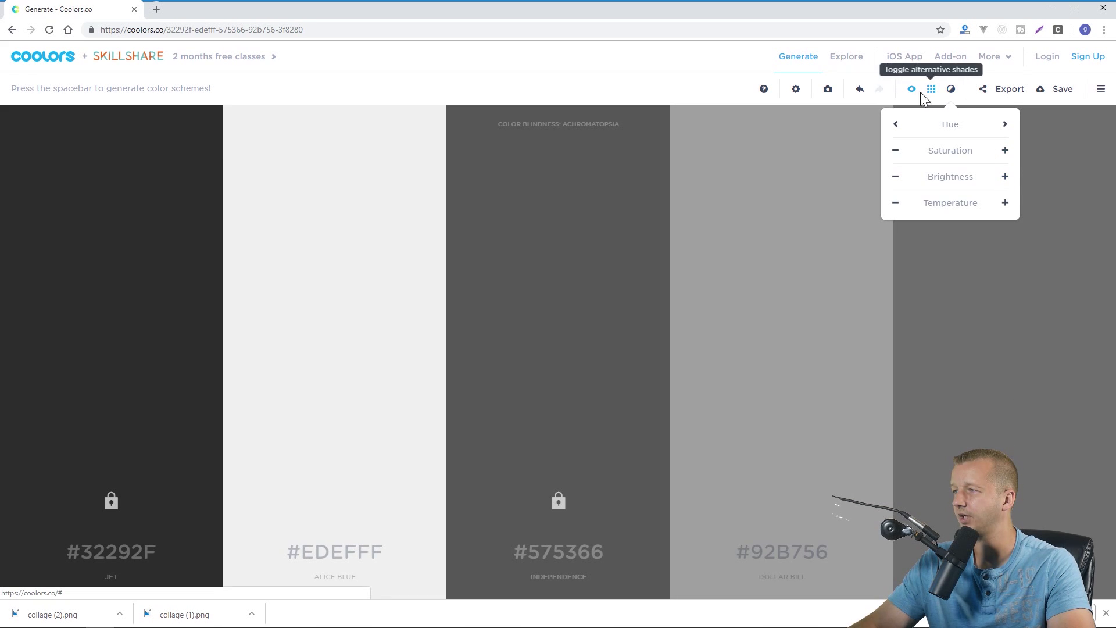
{"action": "left_click", "coordinate": [911, 89]}
{"action": "left_click", "coordinate": [939, 121]}
{"action": "left_click", "coordinate": [951, 89]}
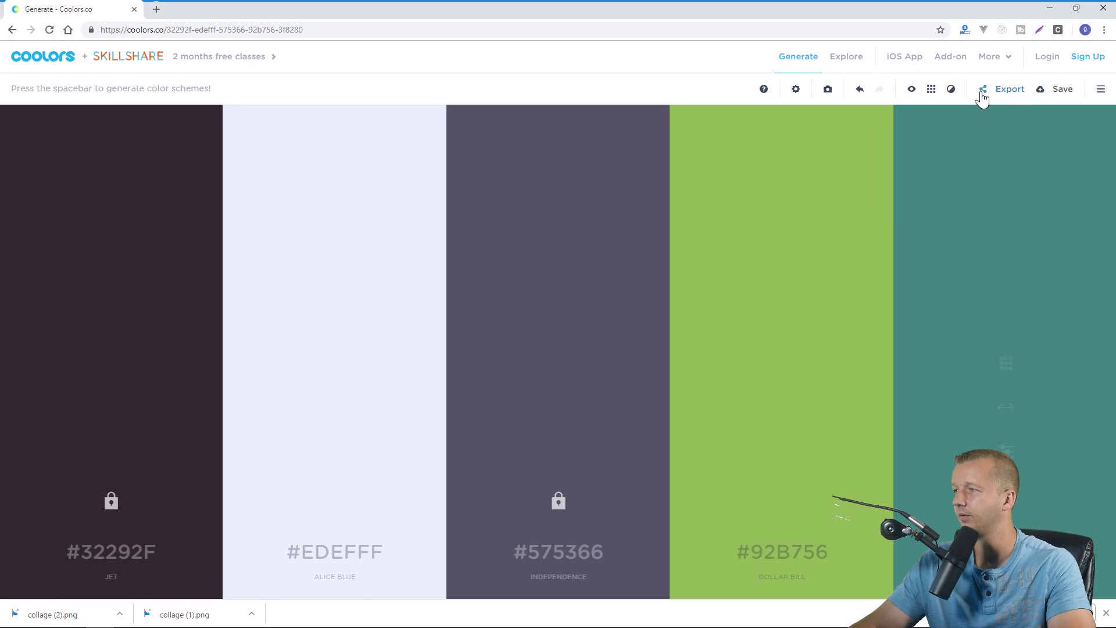
Increase the saturation of the whole palette by three increments, bringing the second color to #A0A6FF.
{"action": "left_click", "coordinate": [950, 89]}
{"action": "left_click", "coordinate": [1004, 151]}
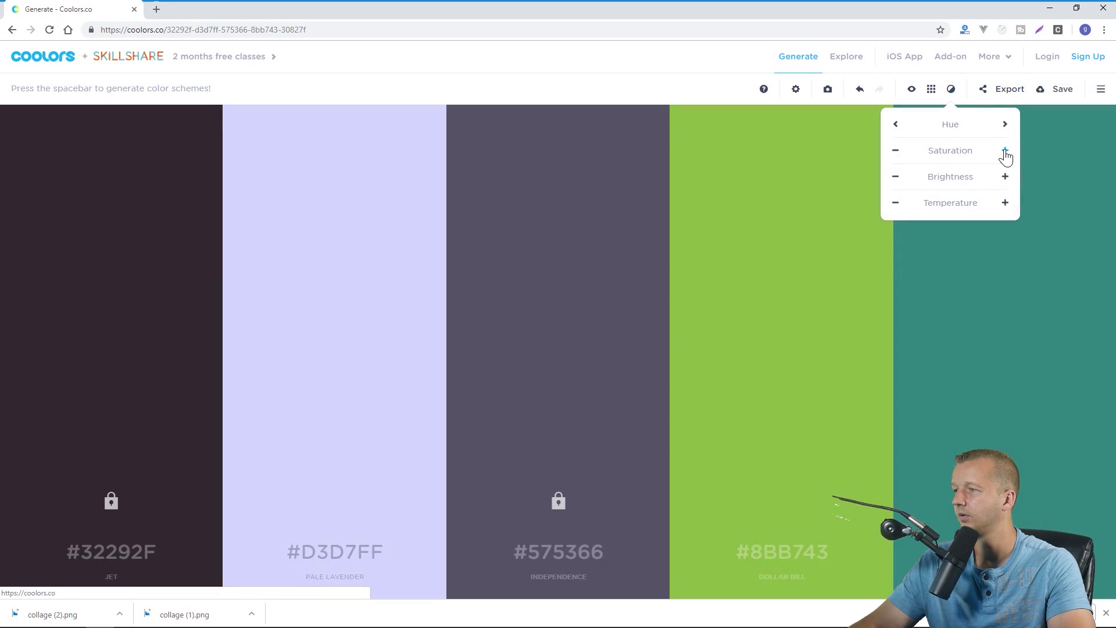
{"action": "left_click", "coordinate": [1004, 150]}
{"action": "left_click", "coordinate": [1005, 151]}
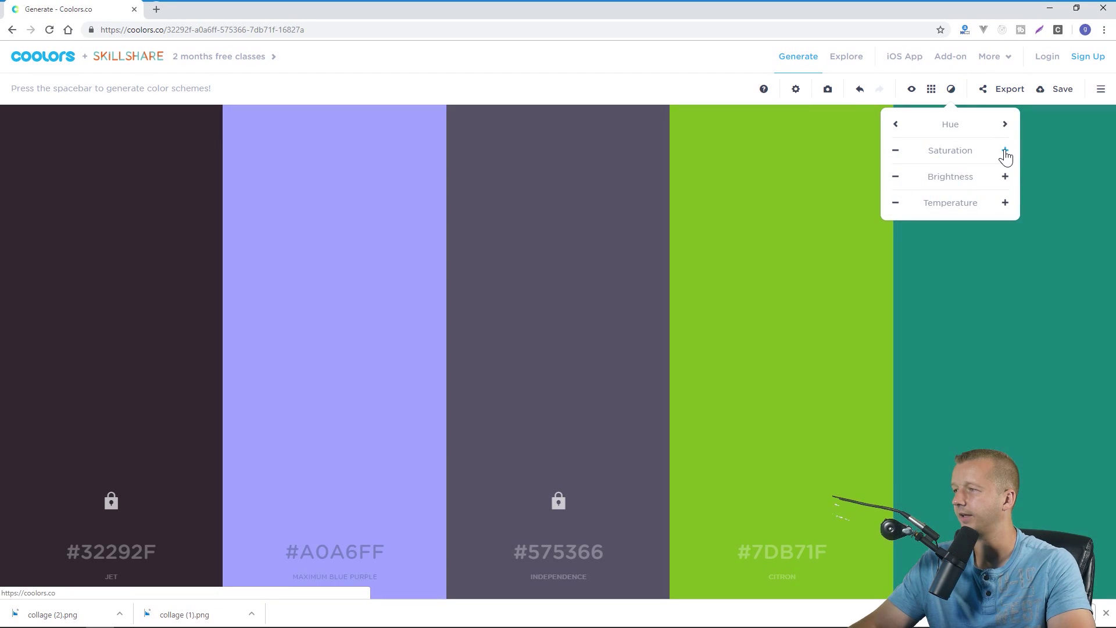
Lower the brightness of the whole palette until the second color is #606499 and the fourth is #36510D.
{"action": "left_click", "coordinate": [896, 177]}
{"action": "left_click", "coordinate": [896, 177]}
{"action": "left_click", "coordinate": [896, 177]}
{"action": "left_click", "coordinate": [950, 90]}
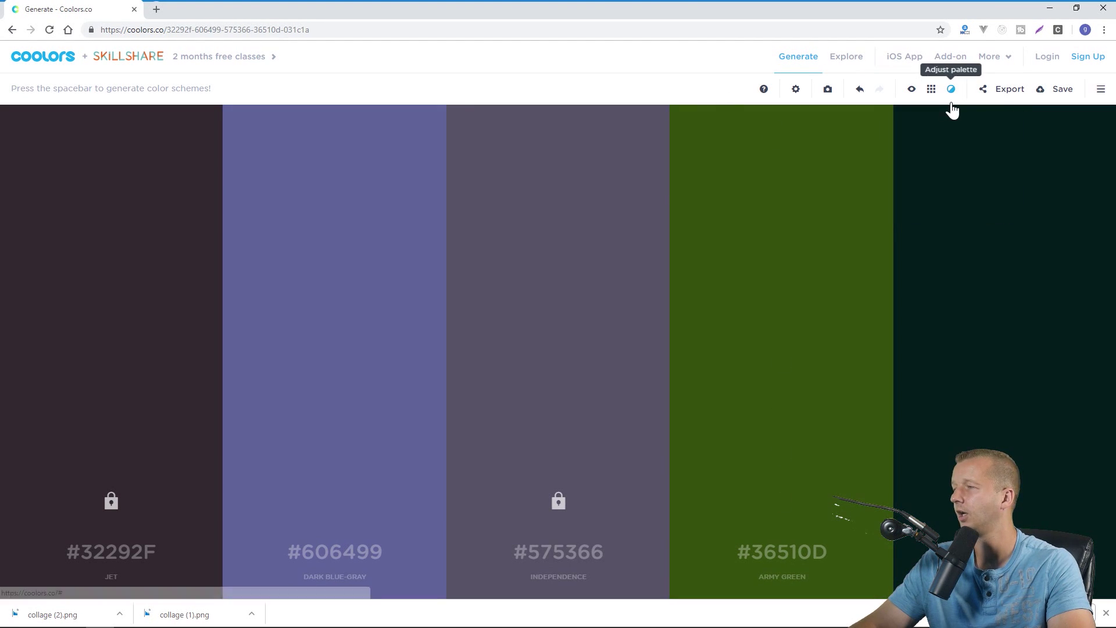
Review the available export formats for the current palette without exporting it.
{"action": "left_click", "coordinate": [1002, 90]}
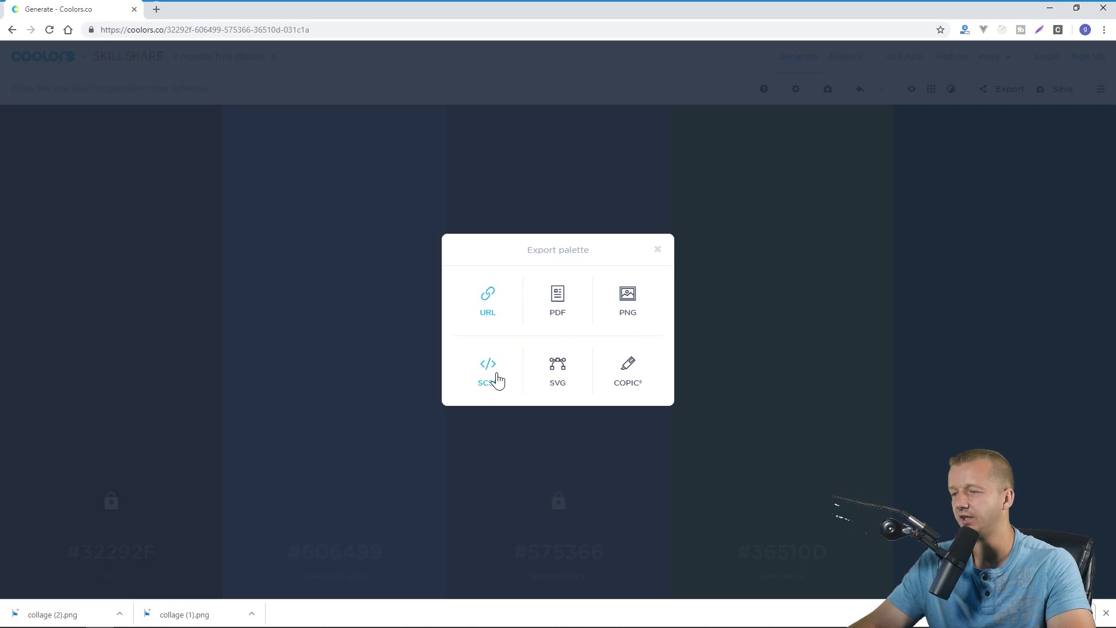
{"action": "left_click", "coordinate": [657, 251]}
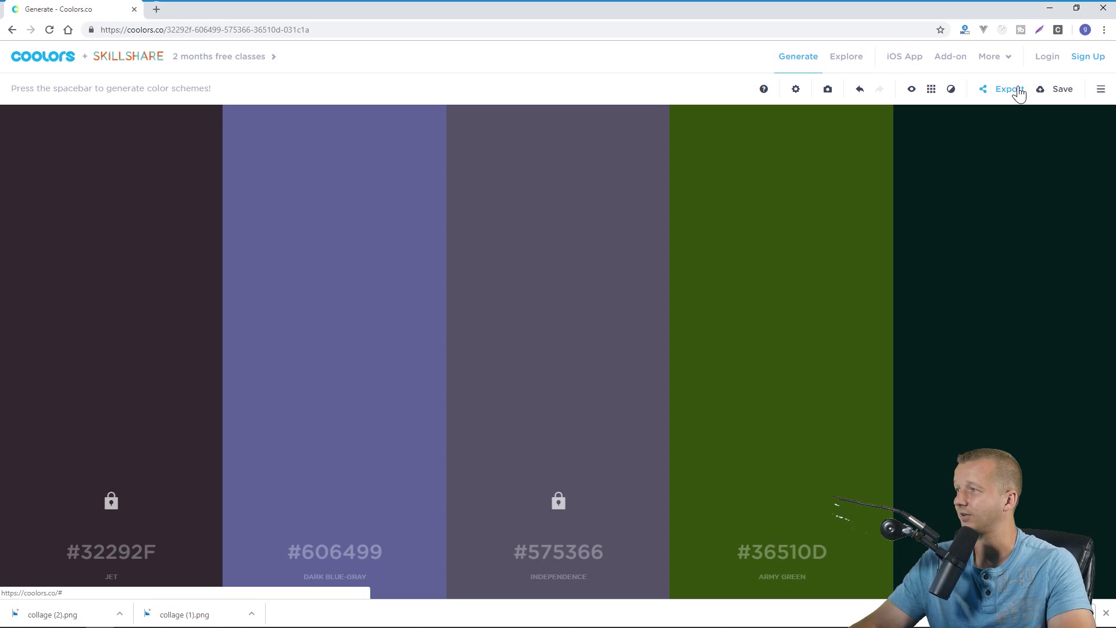
Explore the published color schemes under Picks, check the export options of the first palette, "m", and open it in the generator.
{"action": "left_click", "coordinate": [847, 59]}
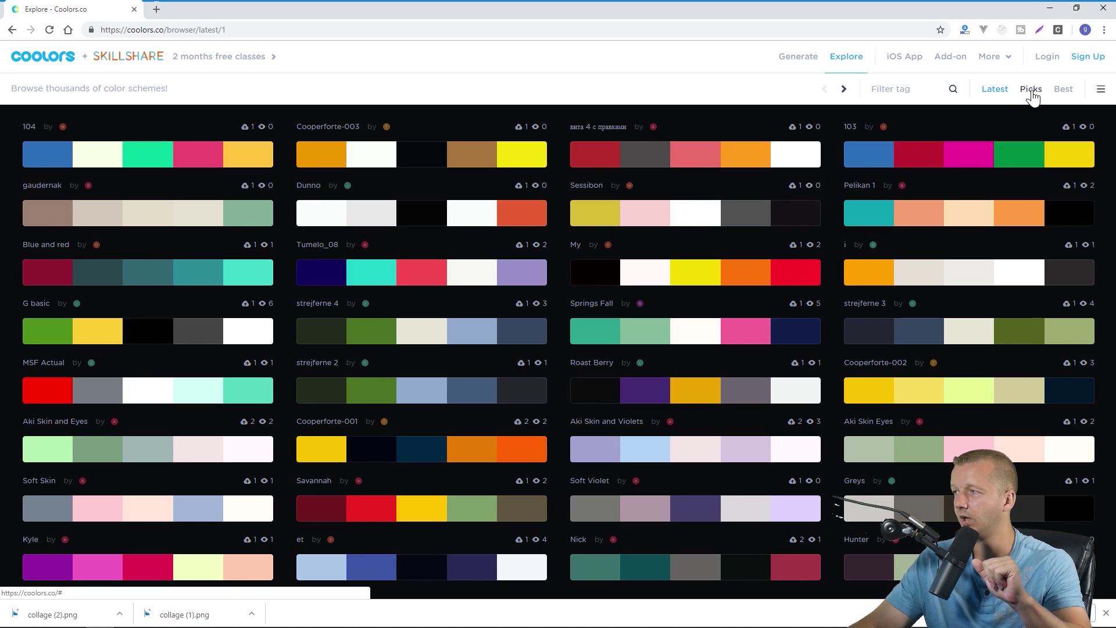
{"action": "left_click", "coordinate": [1032, 93]}
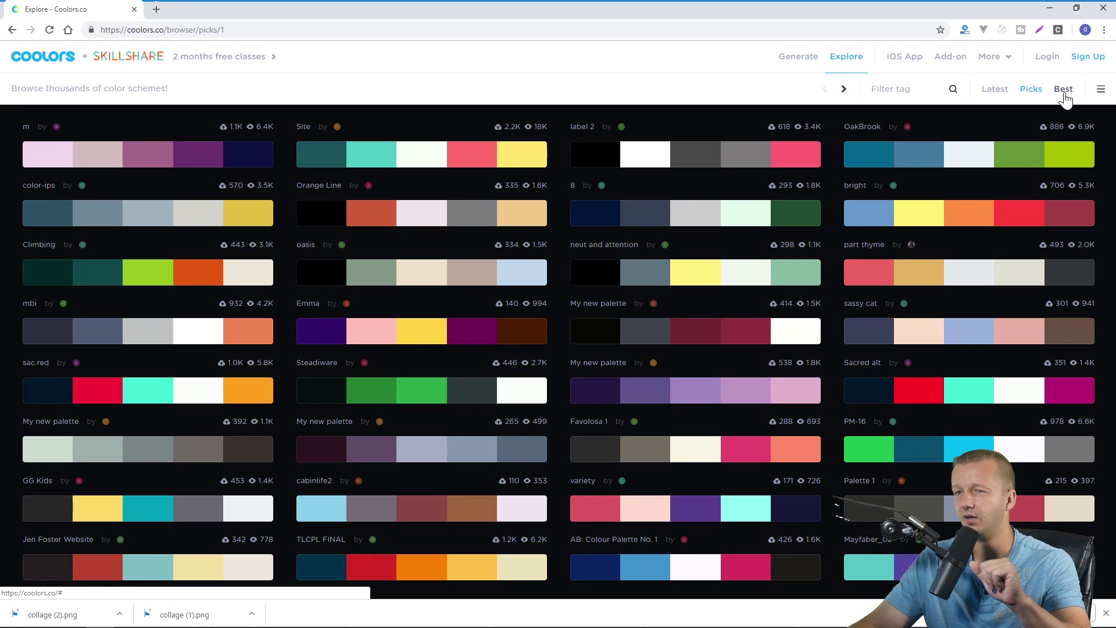
{"action": "left_click", "coordinate": [134, 152]}
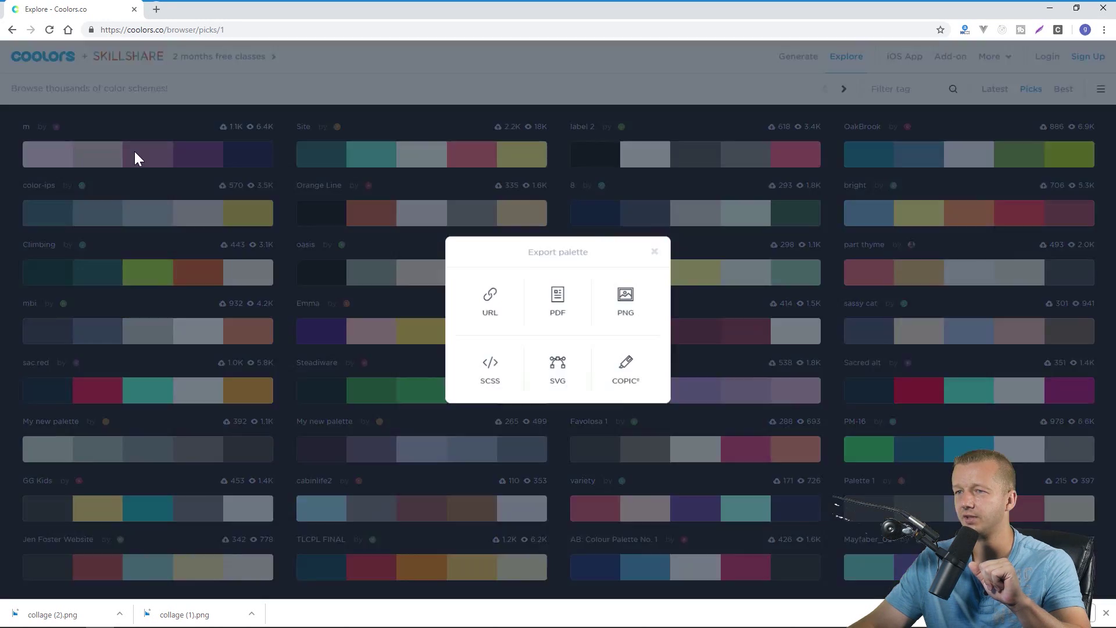
{"action": "left_click", "coordinate": [649, 256]}
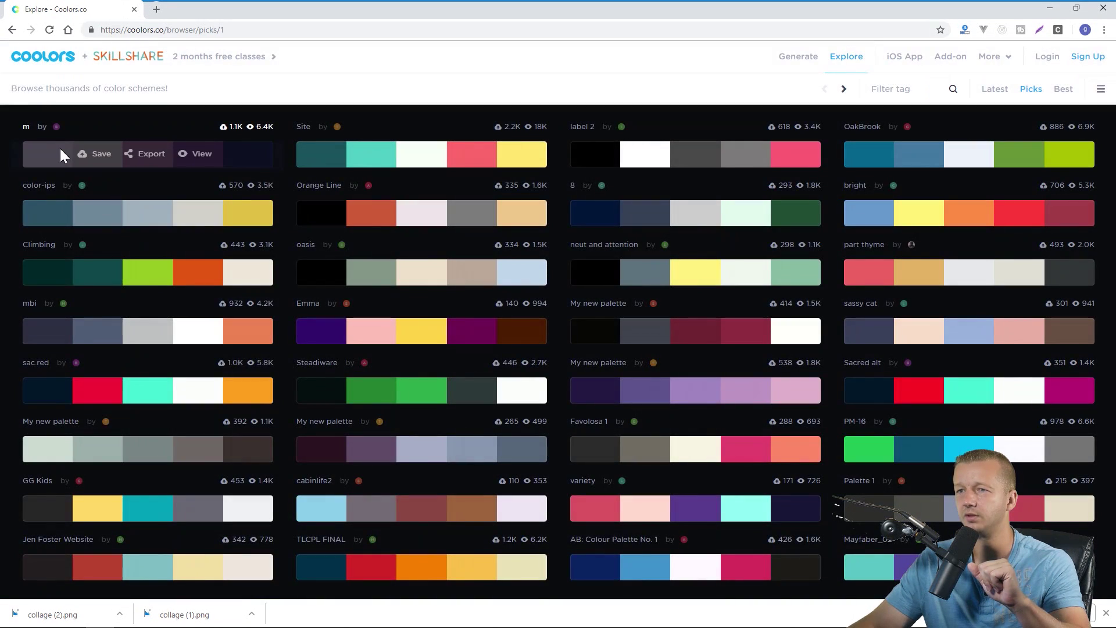
{"action": "left_click", "coordinate": [214, 160]}
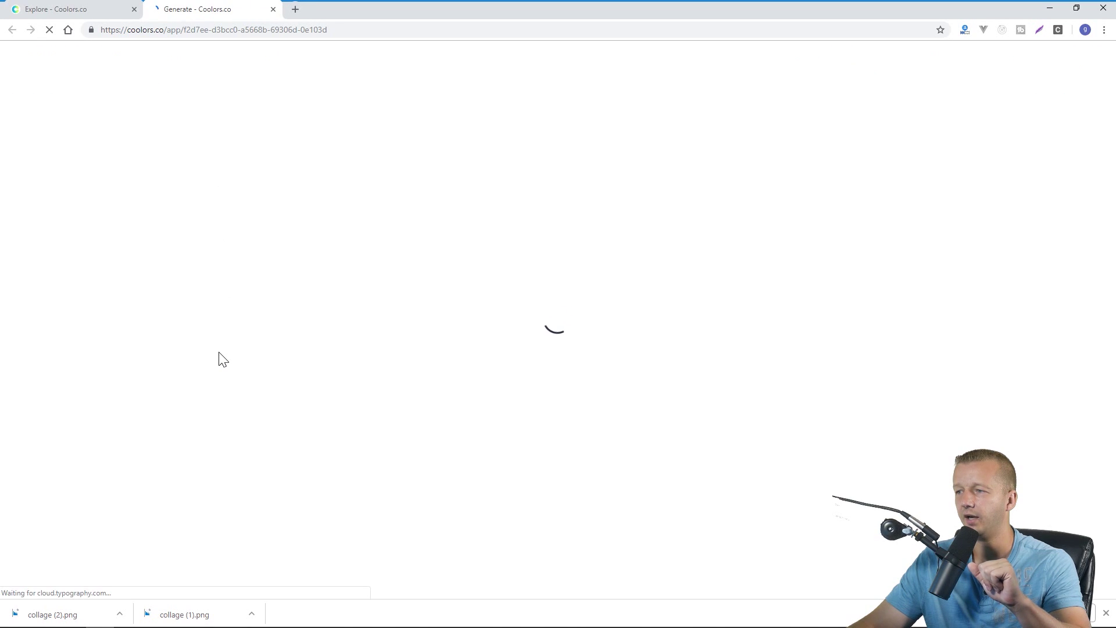